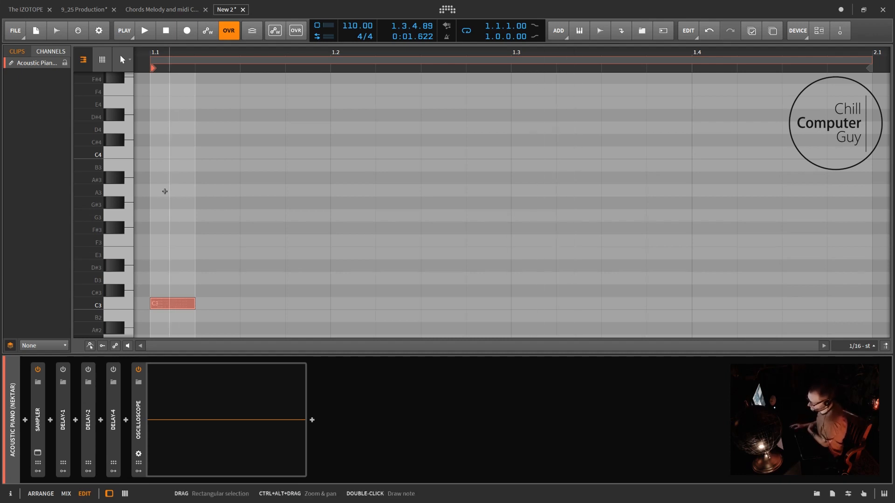
Audition the C3 piano note and play the clip briefly with all delays off, stopping playback at the end
left_click(130, 308)
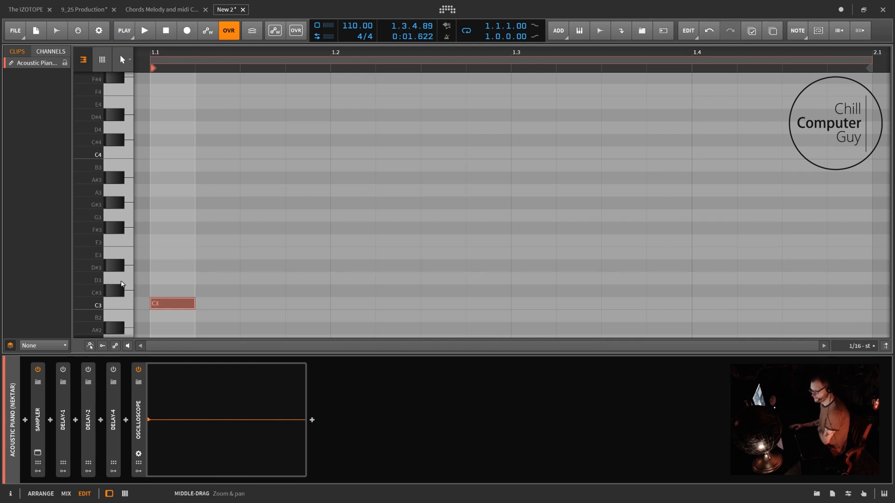
left_click(145, 36)
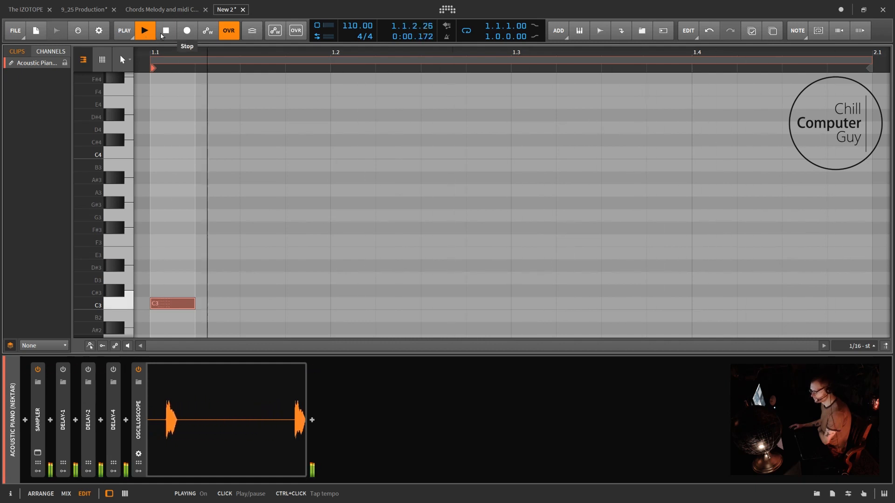
left_click(161, 34)
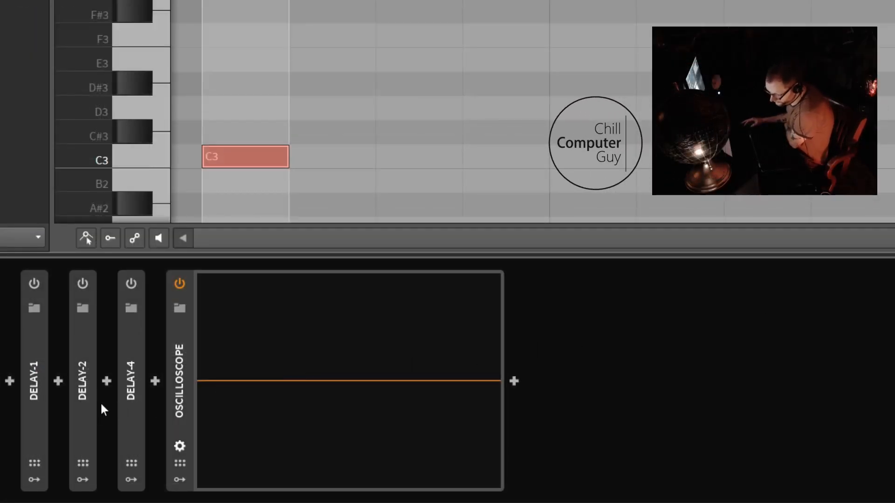
Examine the controls of Delay-1, Delay-2 and Delay-4 one after another, collapsing each device again
double_click(38, 407)
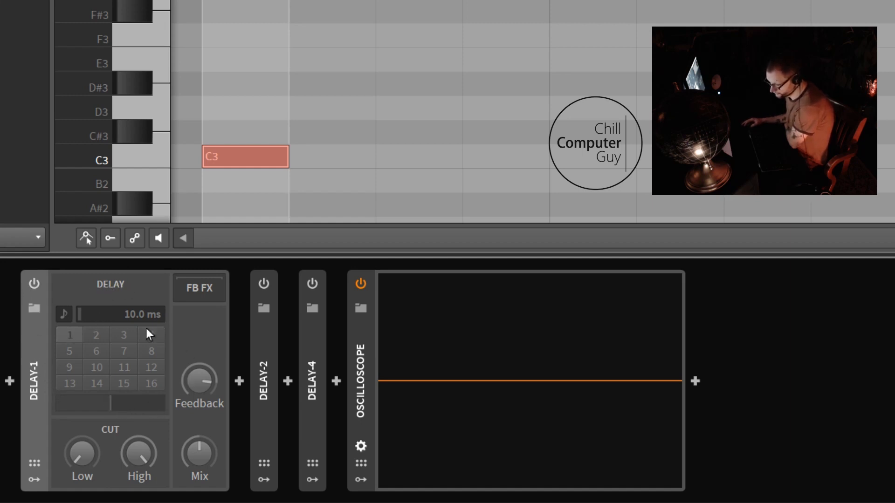
left_click(35, 381)
left_click(83, 387)
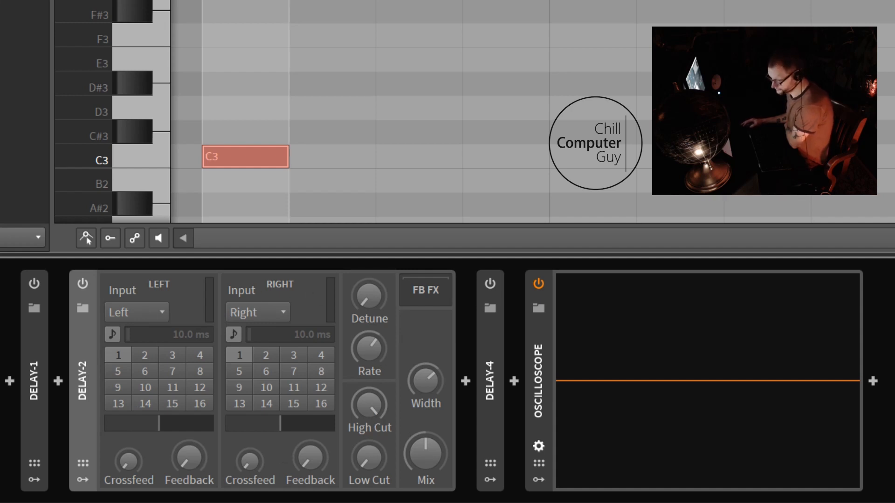
left_click(84, 376)
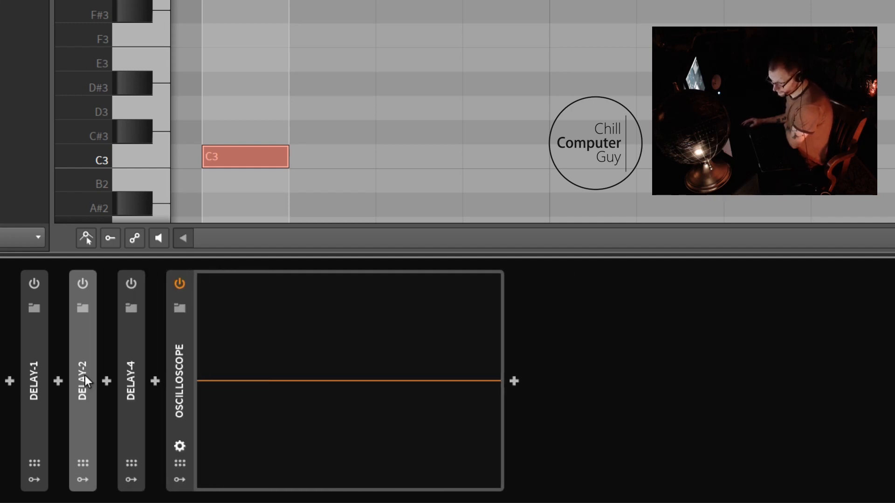
left_click(130, 382)
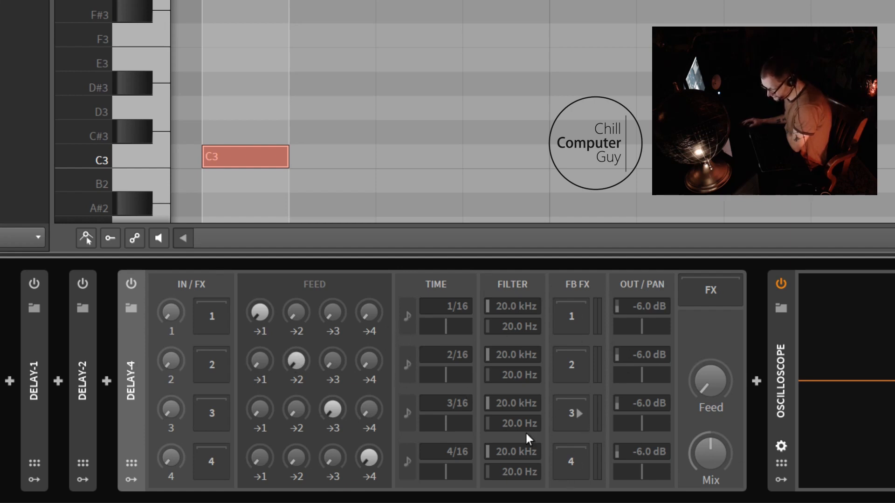
left_click(135, 409)
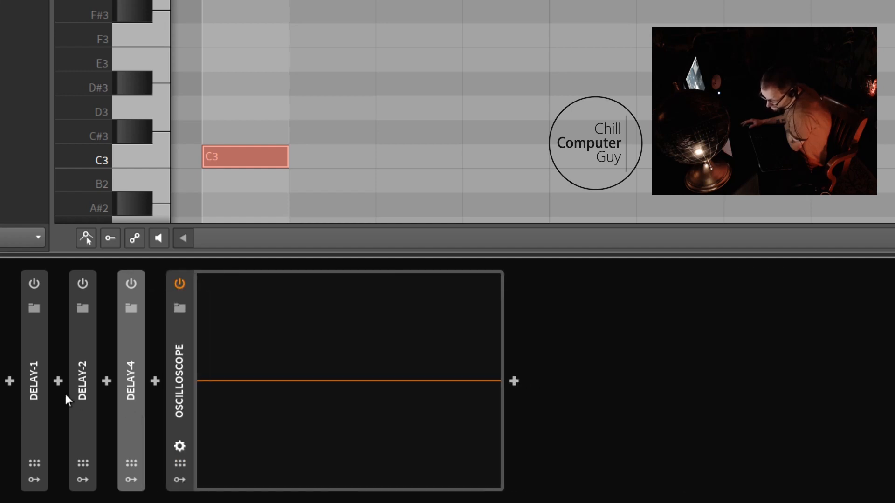
Expand the Delay-1 device and activate it
left_click(40, 400)
left_click(39, 401)
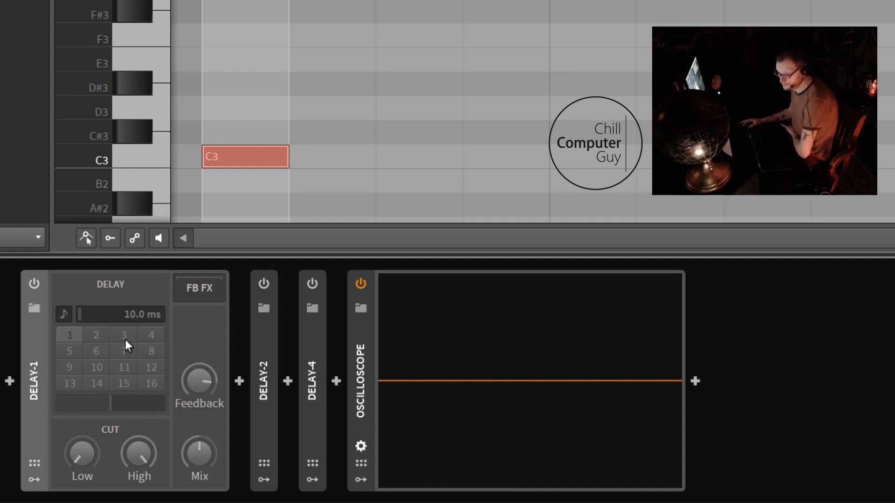
left_click(34, 283)
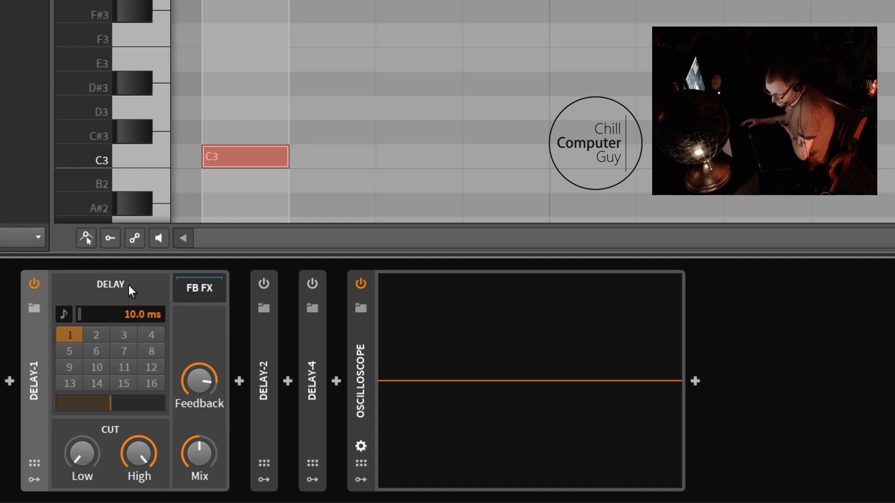
Try raising Delay-1's delay time to 5.00 s and bring it back to 10.0 ms
left_click(144, 311)
left_click_drag(144, 312, 143, 242)
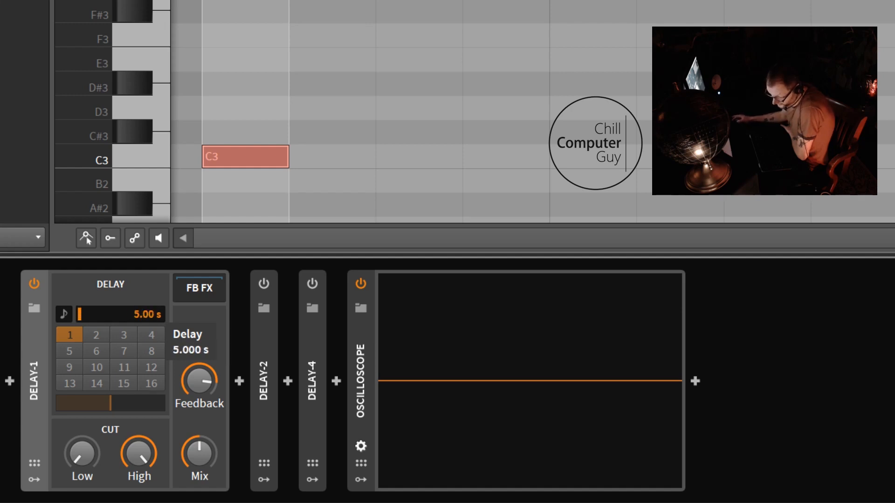
left_click_drag(144, 242, 143, 299)
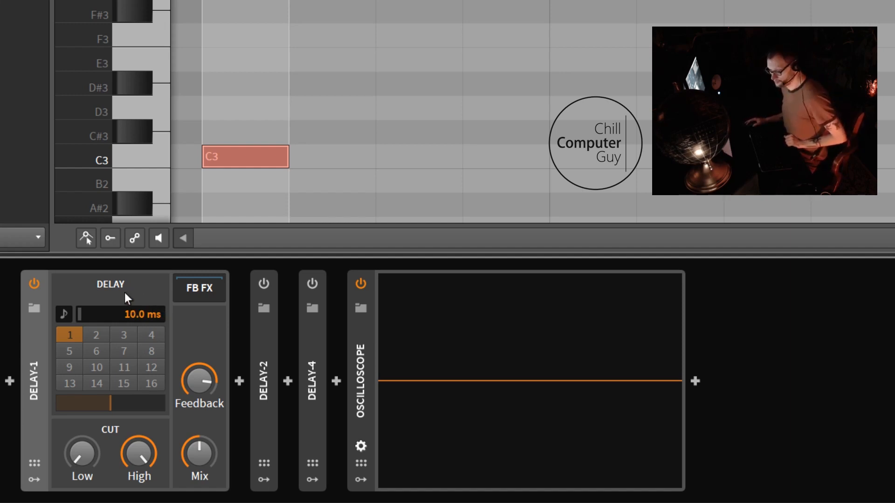
Switch Delay-1 to note-synced timing, try 16, 1 and 4 steps, and settle on a delay of 2 sixteenth-note steps
left_click(63, 312)
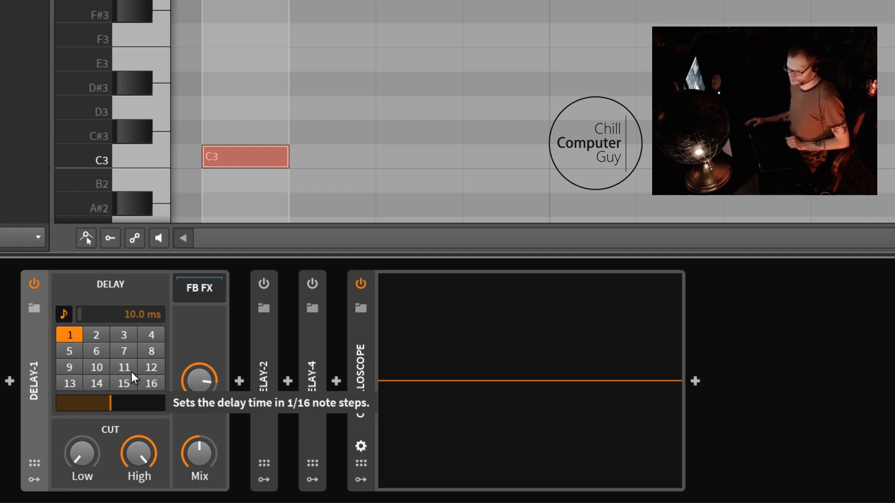
left_click(154, 383)
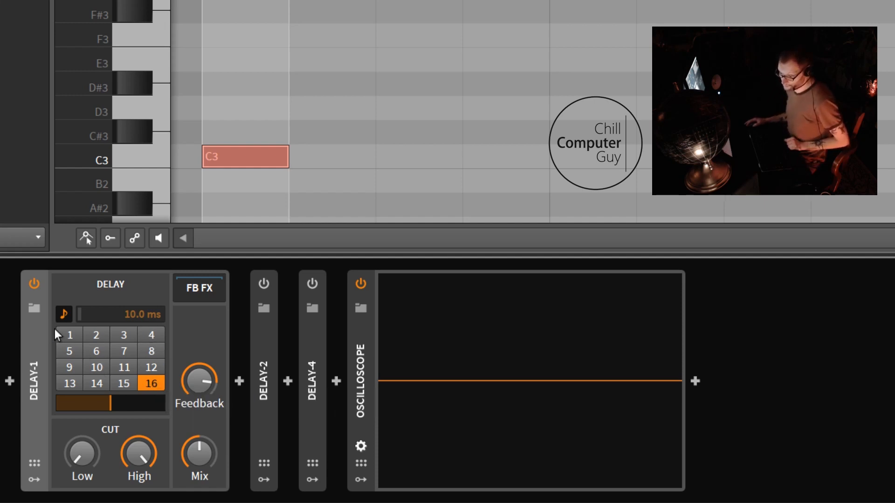
left_click(75, 336)
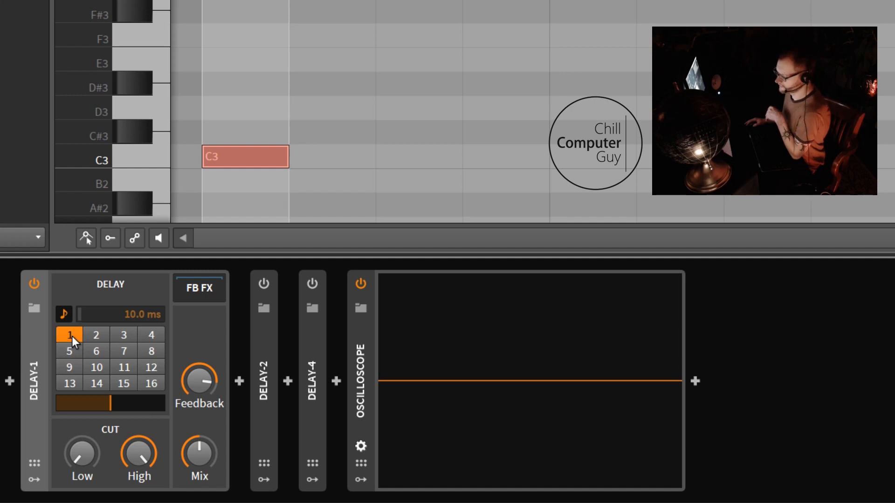
left_click(151, 335)
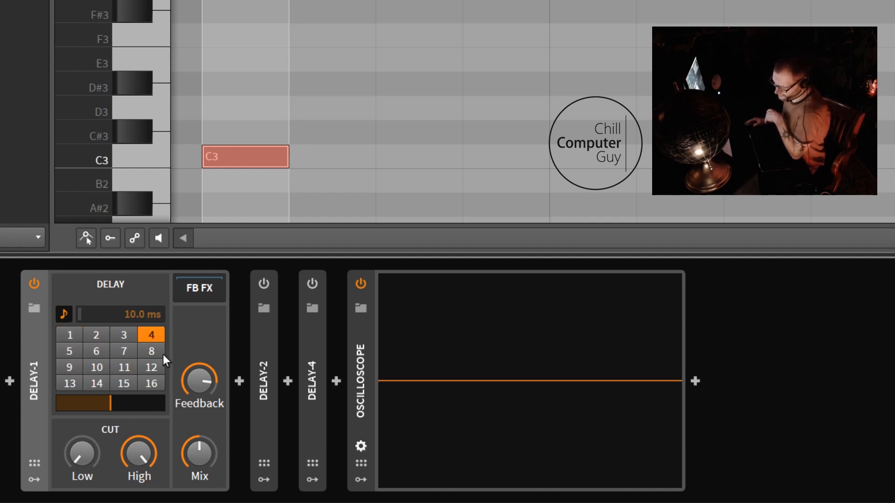
left_click(155, 382)
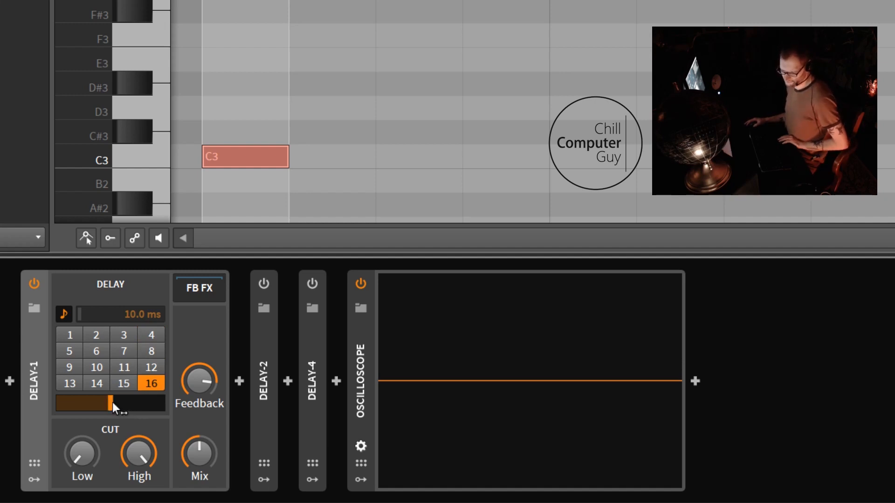
left_click(95, 335)
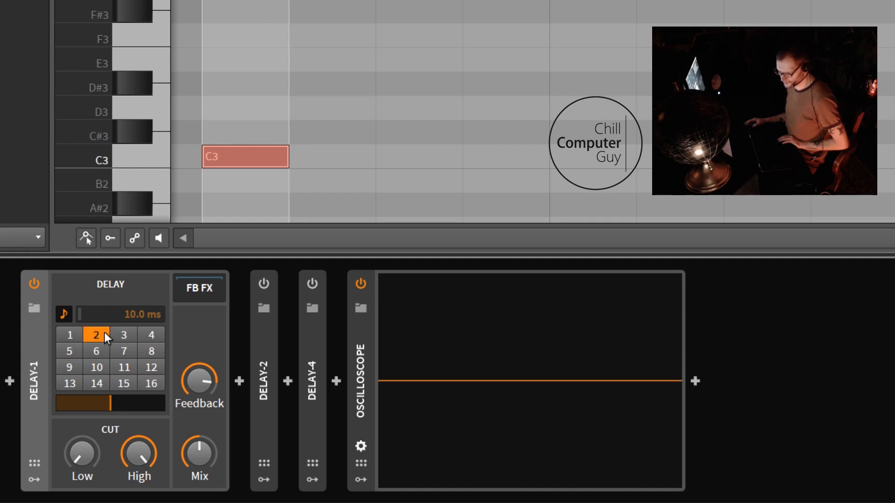
Try shifting Delay-1's timing offset and toggling between seconds and note sync, ending with a centred offset and sync on
mouse_move(113, 404)
left_mouse_down()
mouse_move(95, 404)
mouse_move(119, 402)
left_mouse_up()
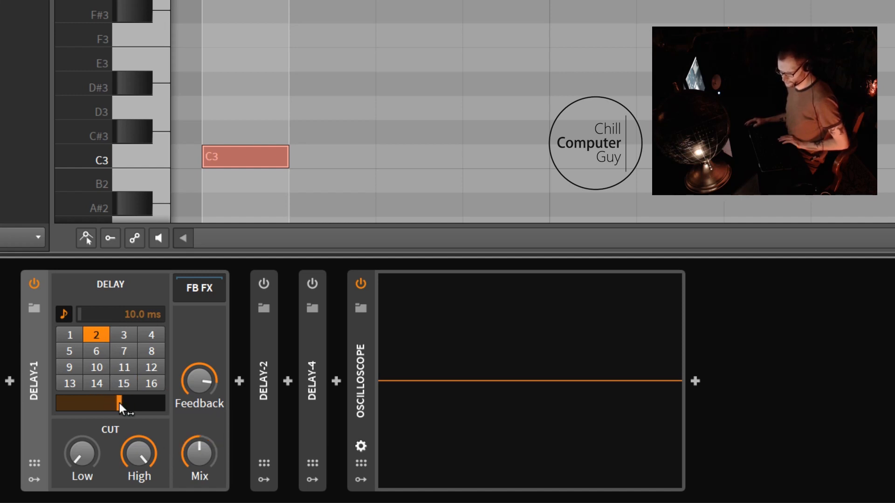
left_click(65, 315)
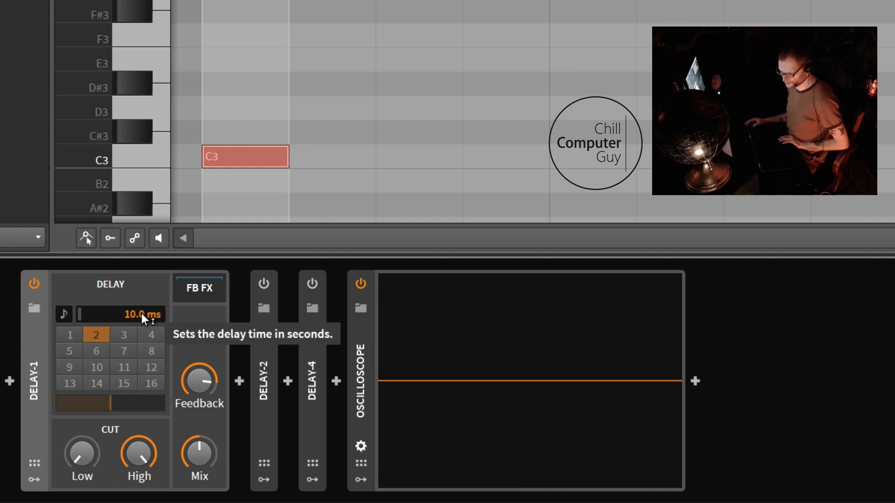
left_click_drag(112, 403, 116, 402)
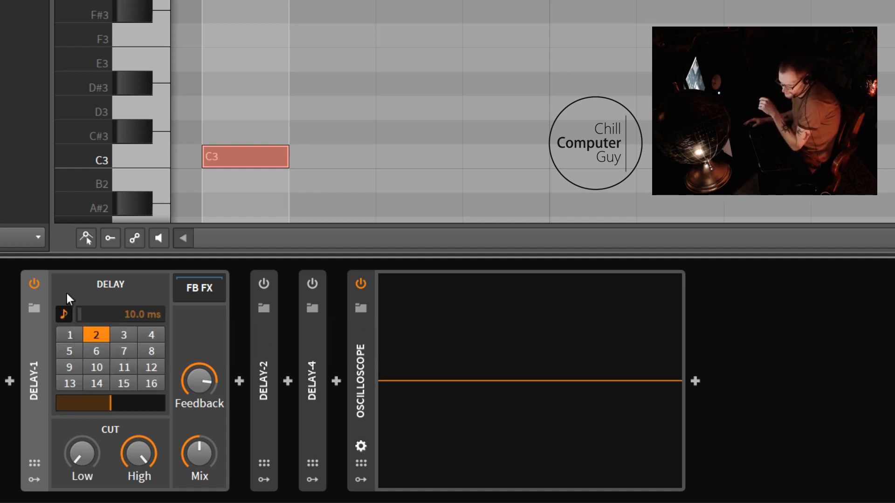
left_click(65, 314)
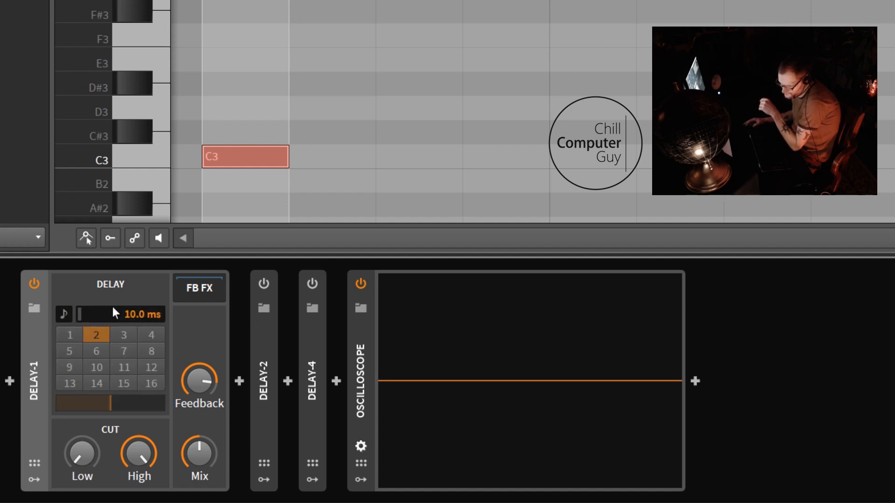
left_click(66, 315)
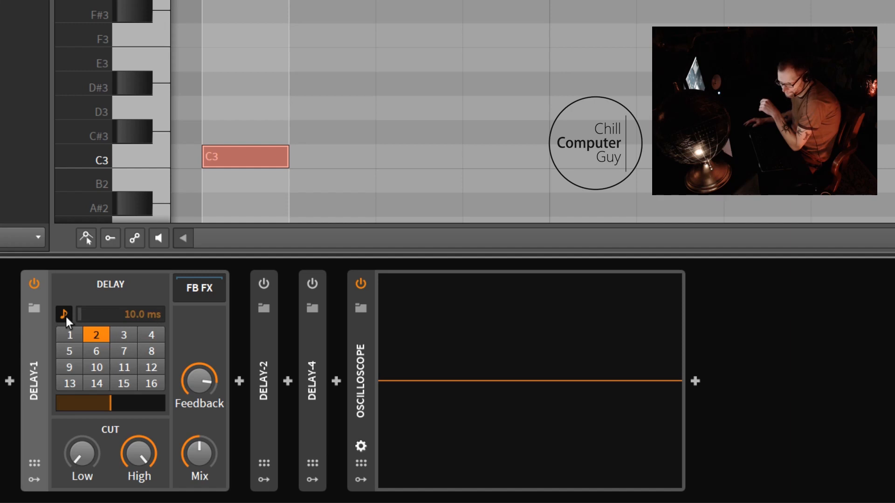
Try raising Delay-1's low cut and return it to its minimum
left_click_drag(81, 455, 81, 432)
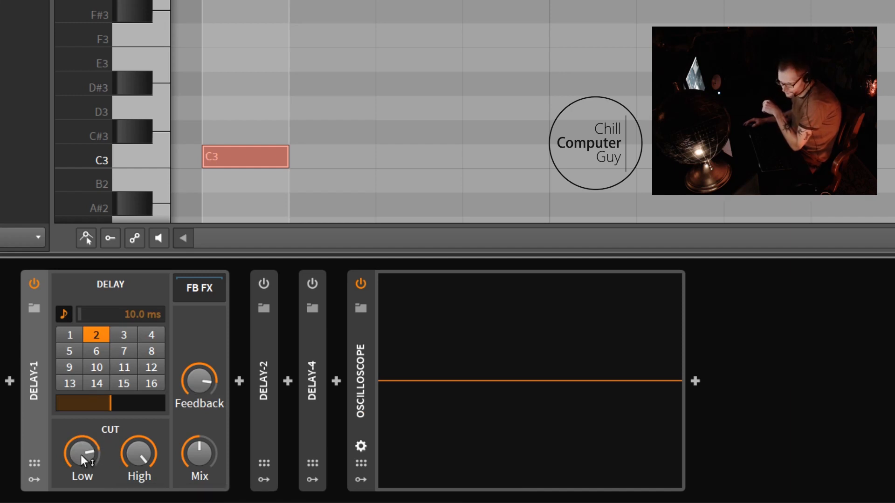
left_click_drag(81, 455, 81, 455)
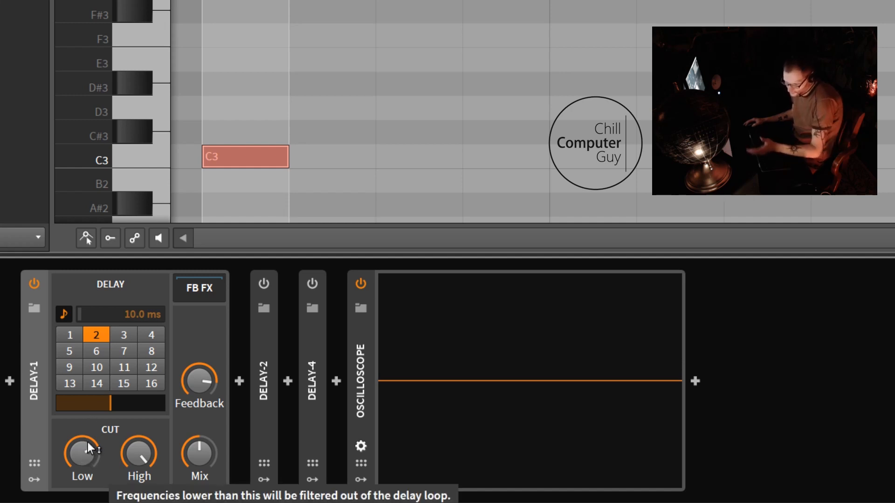
left_click_drag(80, 458, 56, 461)
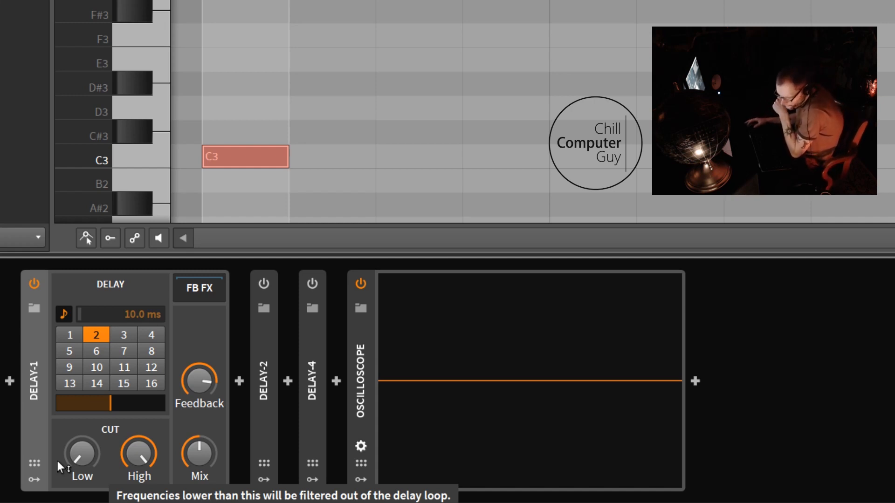
Sweep Delay-1's high cut to minimum and back, and its low cut to maximum and back
left_click_drag(138, 455, 138, 482)
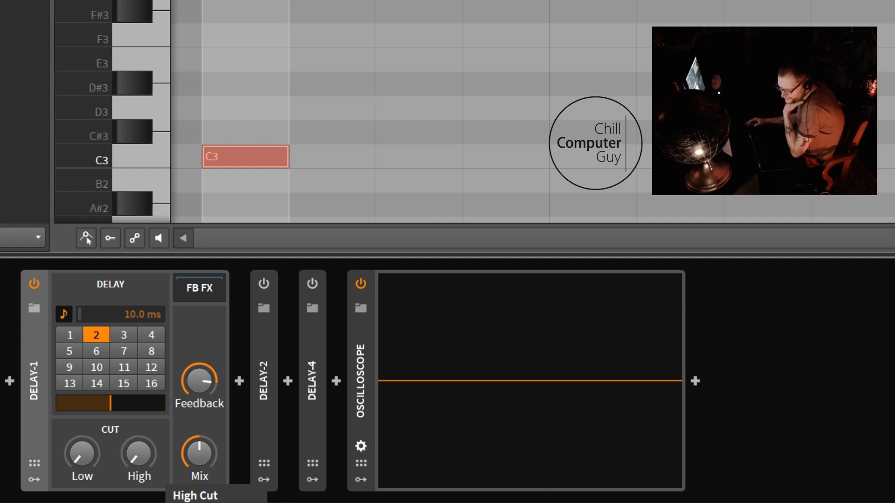
left_click_drag(139, 482, 139, 459)
left_click_drag(82, 455, 82, 434)
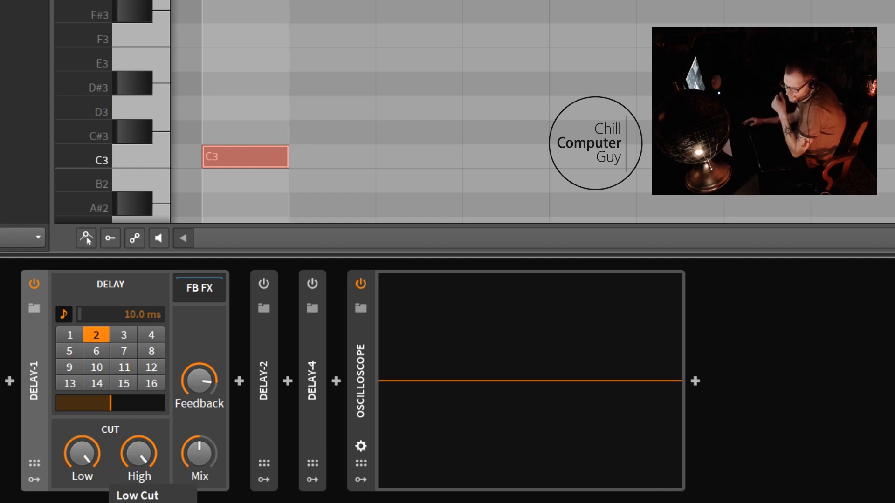
left_click_drag(82, 434, 82, 455)
left_click(133, 457)
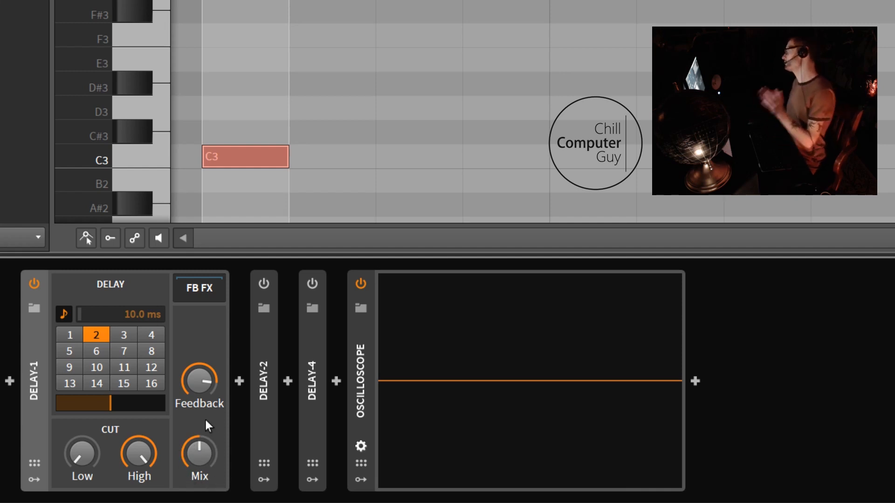
Test Delay-1's mix and several feedback amounts, leaving the feedback at its minimum
left_click_drag(194, 454, 198, 461)
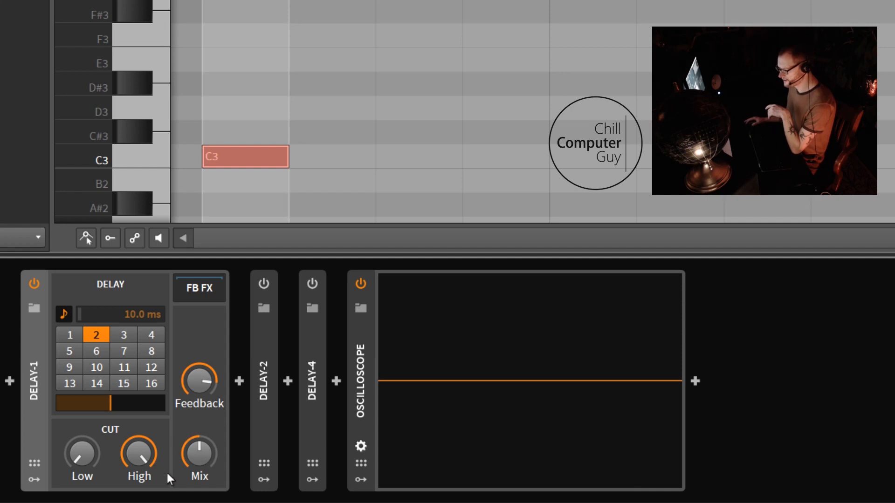
mouse_move(197, 377)
left_mouse_down()
mouse_move(197, 419)
mouse_move(197, 368)
mouse_move(197, 419)
mouse_move(197, 368)
mouse_move(197, 419)
mouse_move(197, 383)
left_mouse_up()
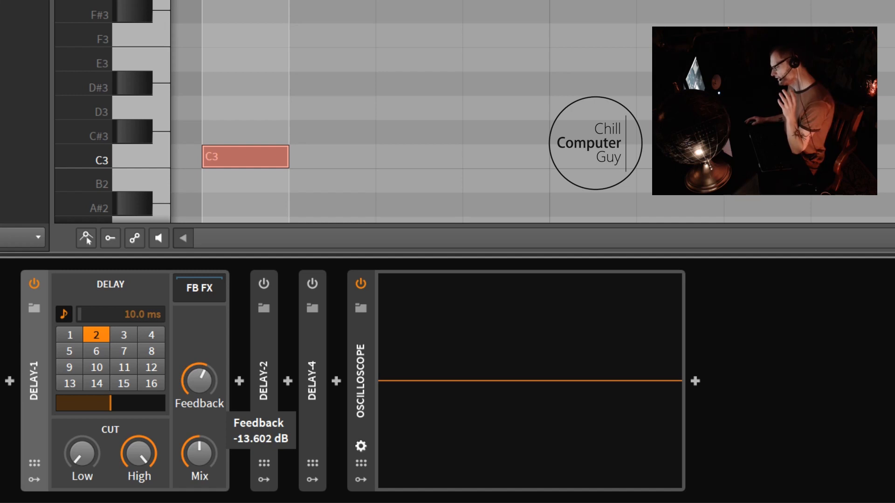
left_click_drag(197, 383, 197, 380)
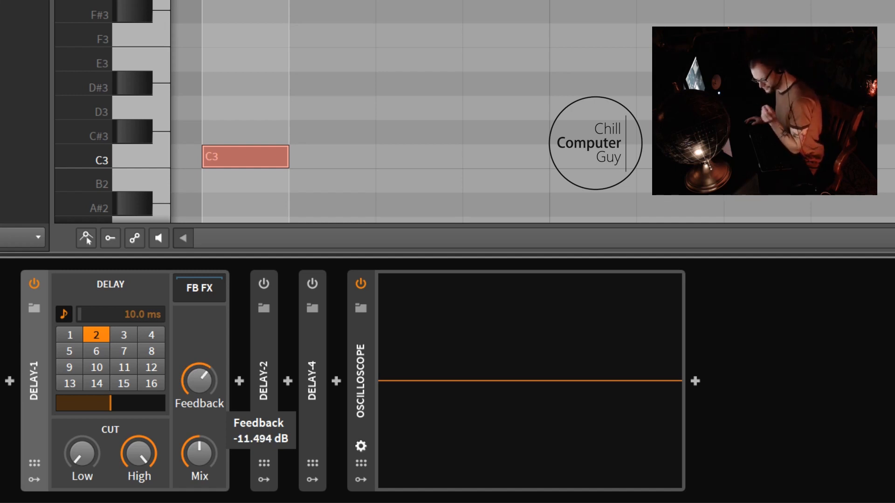
left_click_drag(198, 380, 197, 378)
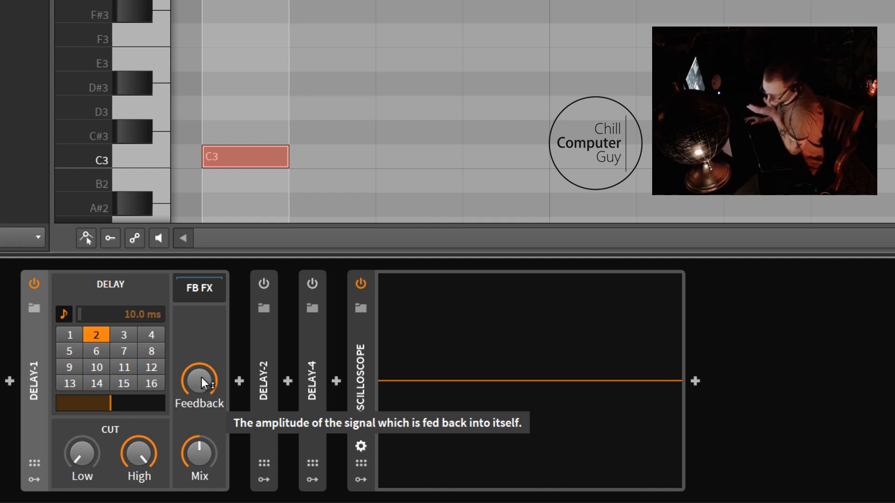
left_click_drag(201, 378, 200, 382)
left_click_drag(200, 379, 201, 379)
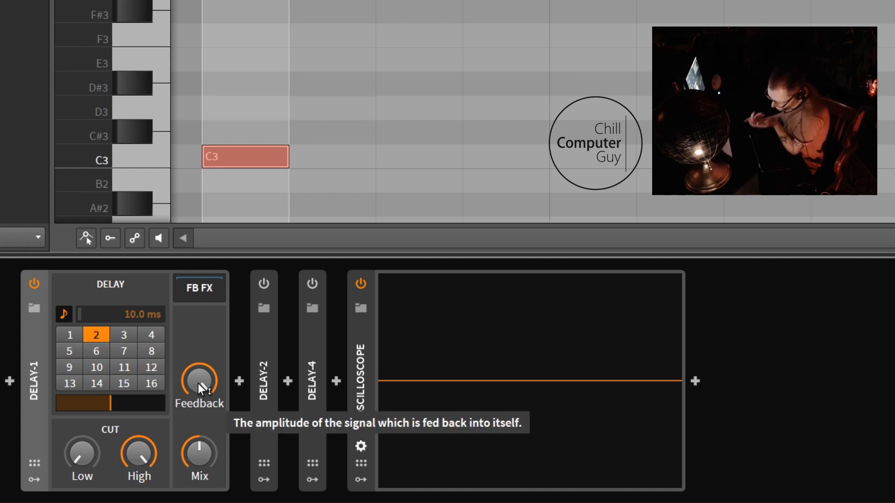
mouse_move(199, 382)
left_mouse_down()
mouse_move(199, 396)
mouse_move(200, 382)
left_mouse_up()
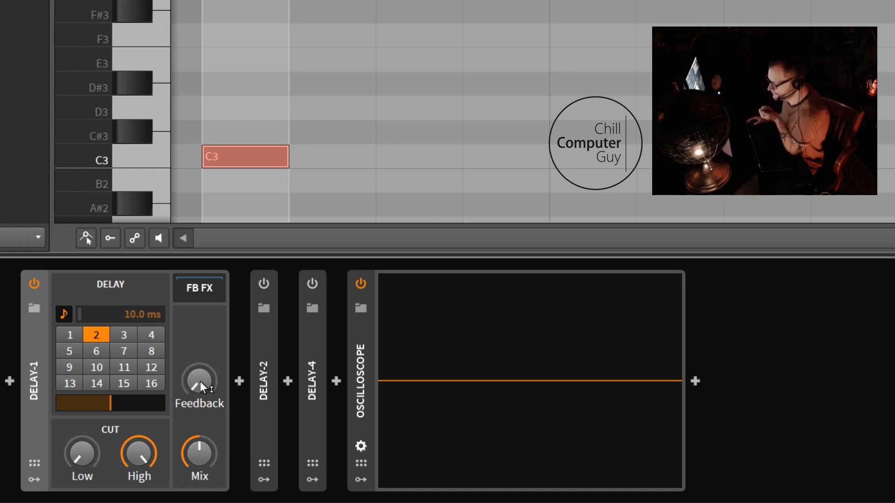
Set Delay-1's time to 1 sixteenth step and play the C3 note with the device bypassed, switching it back on during playback
left_click(75, 331)
left_click(34, 284)
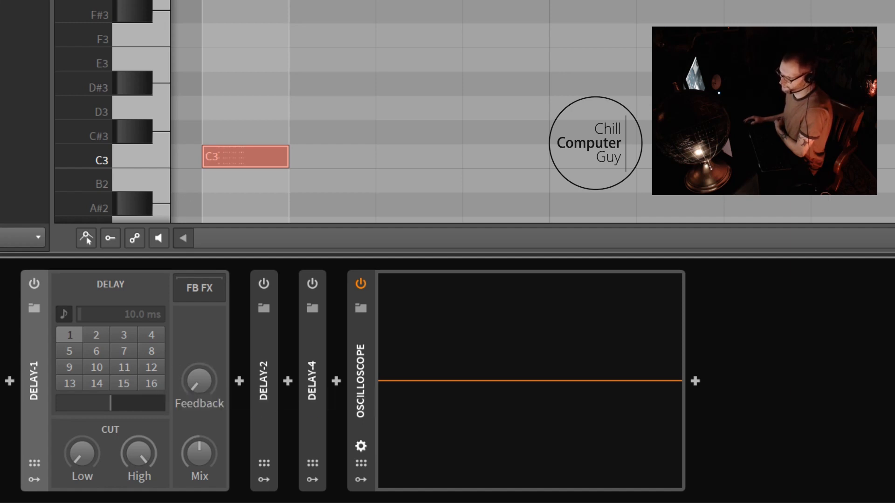
key("space")
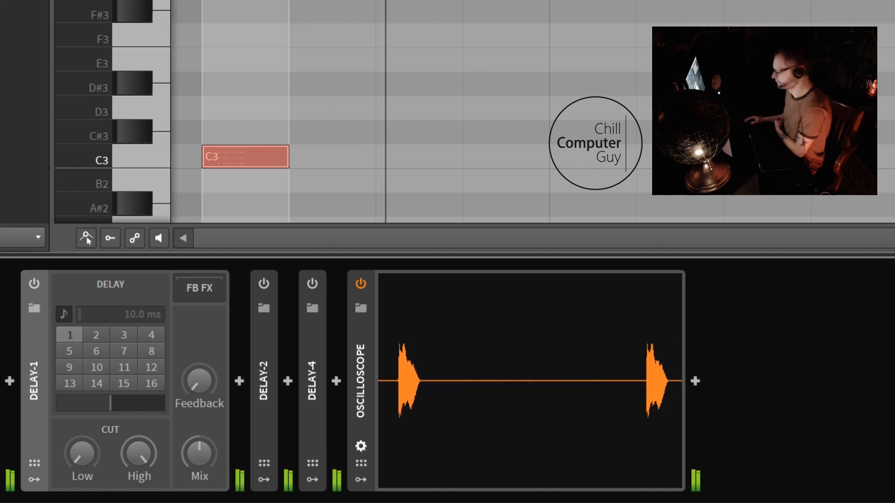
left_click(35, 287)
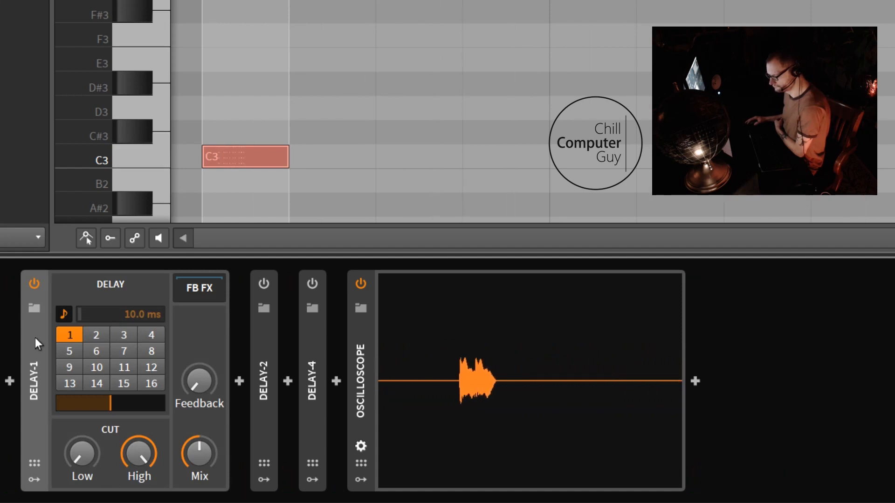
Audition Delay-1's delay times one by one from 2 up to 8 sixteenth steps during playback
left_click(96, 337)
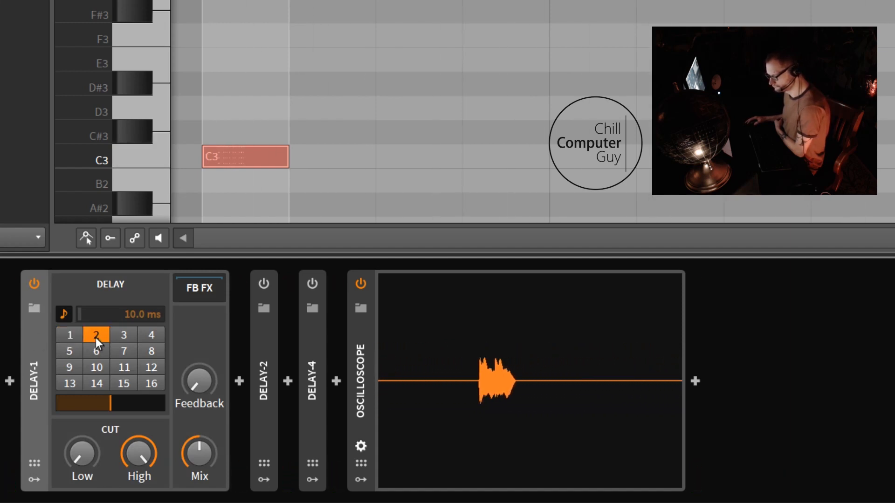
left_click(121, 338)
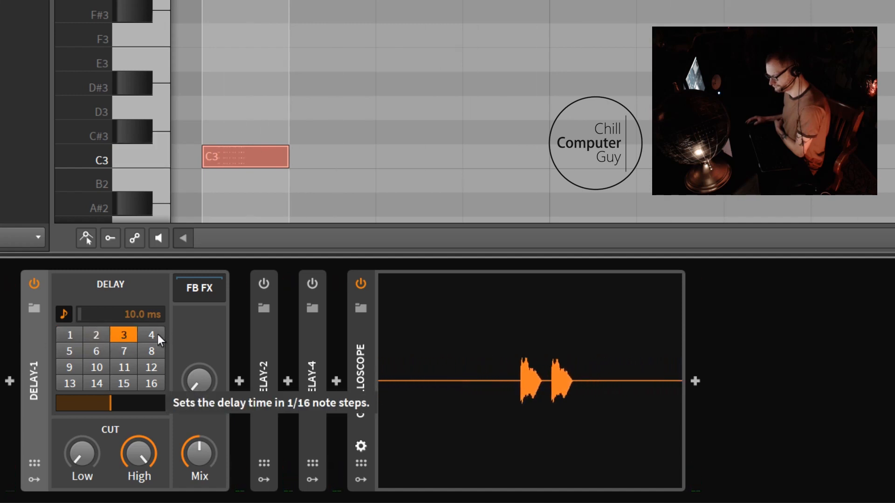
left_click(157, 335)
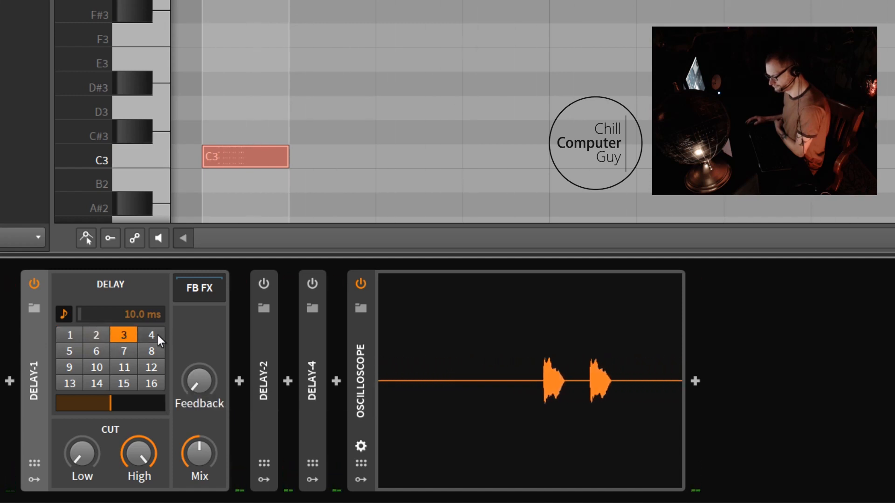
left_click(70, 352)
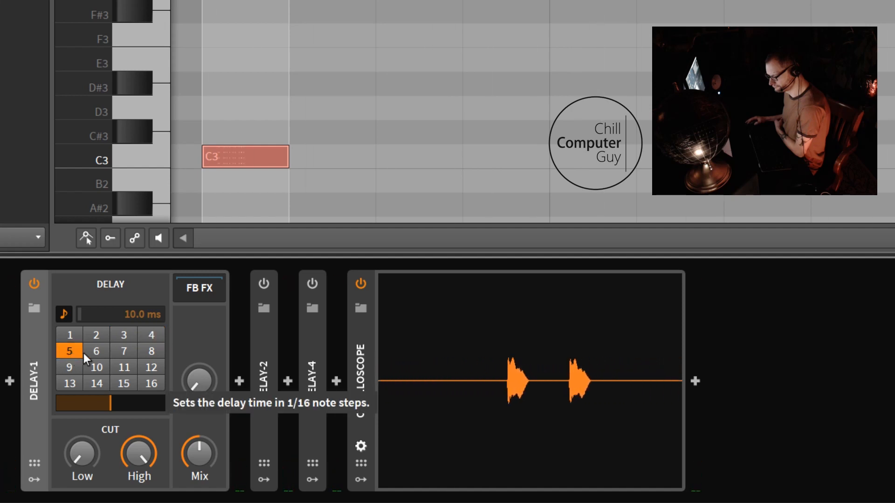
left_click(108, 351)
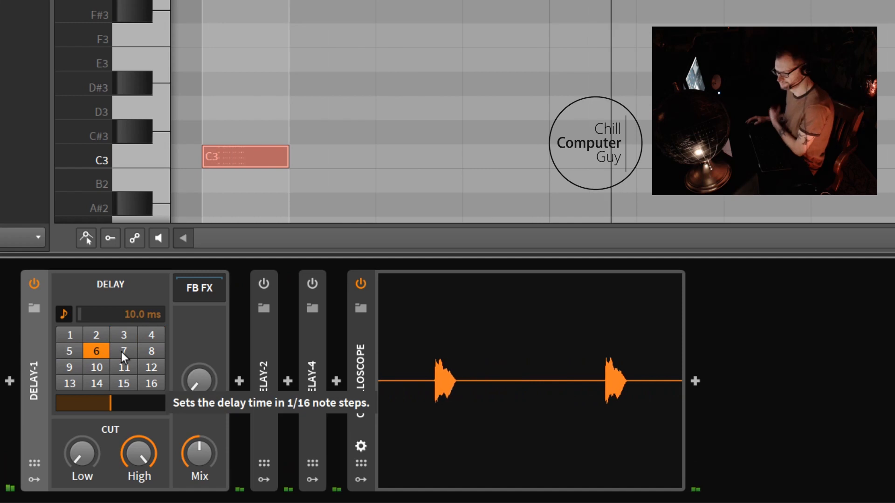
left_click(121, 352)
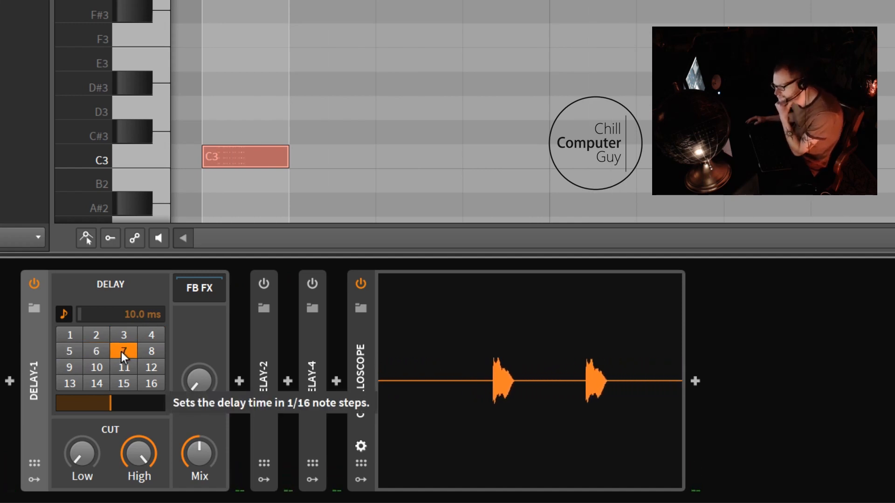
left_click(156, 345)
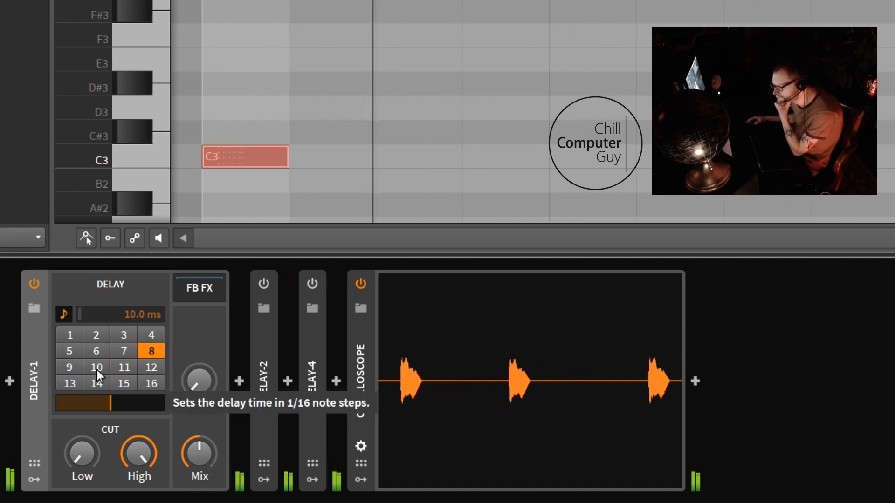
Audition the remaining delay times on Delay-1 in order, from 9 up to 16 sixteenth steps
left_click(72, 366)
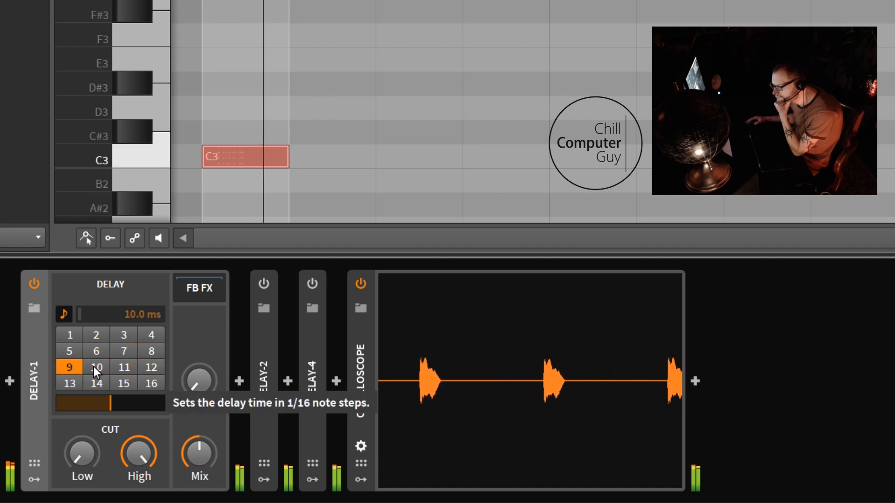
left_click(95, 368)
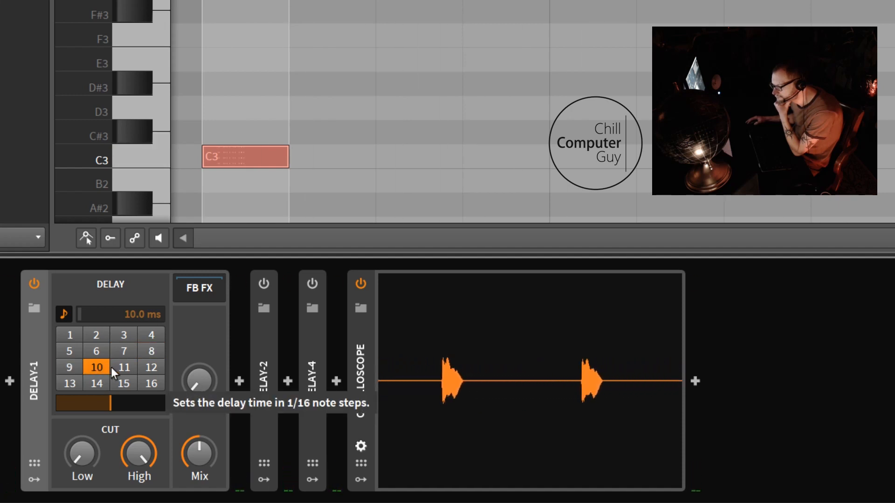
left_click(126, 367)
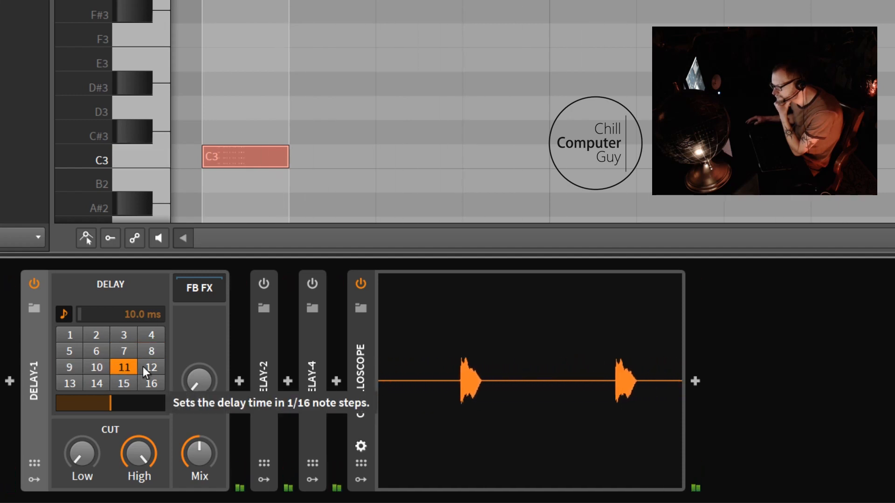
left_click(156, 368)
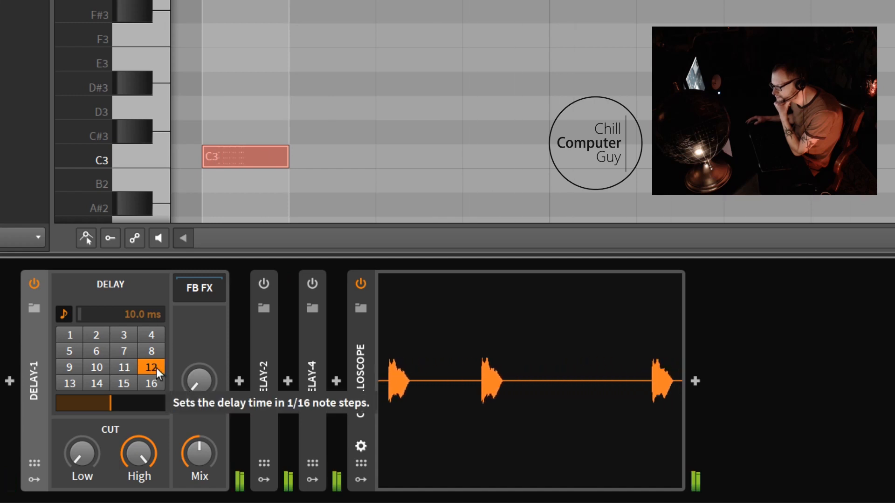
left_click(71, 383)
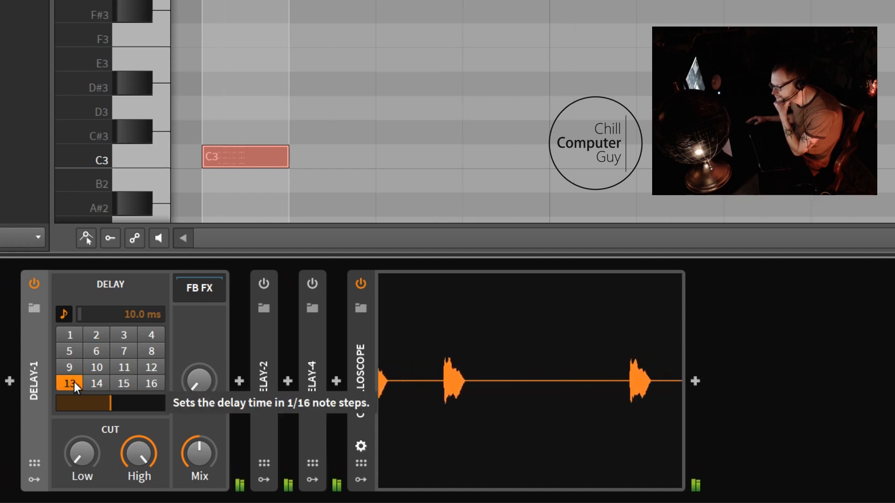
left_click(99, 382)
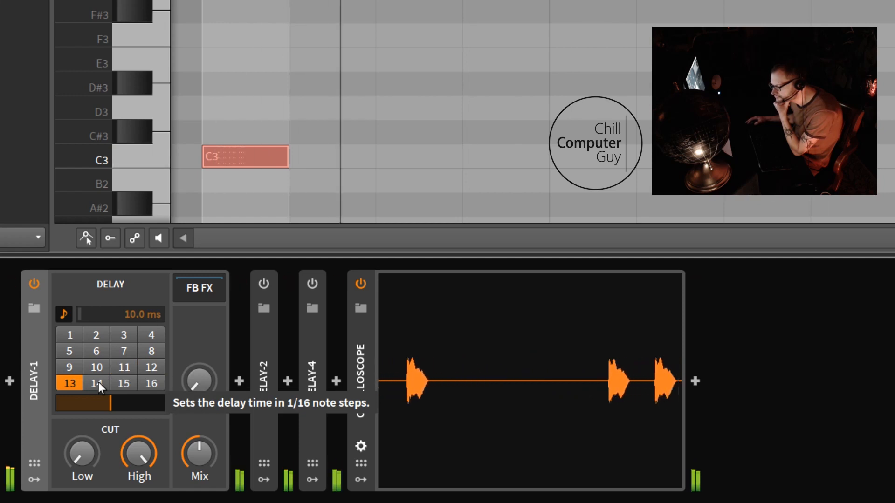
left_click(129, 381)
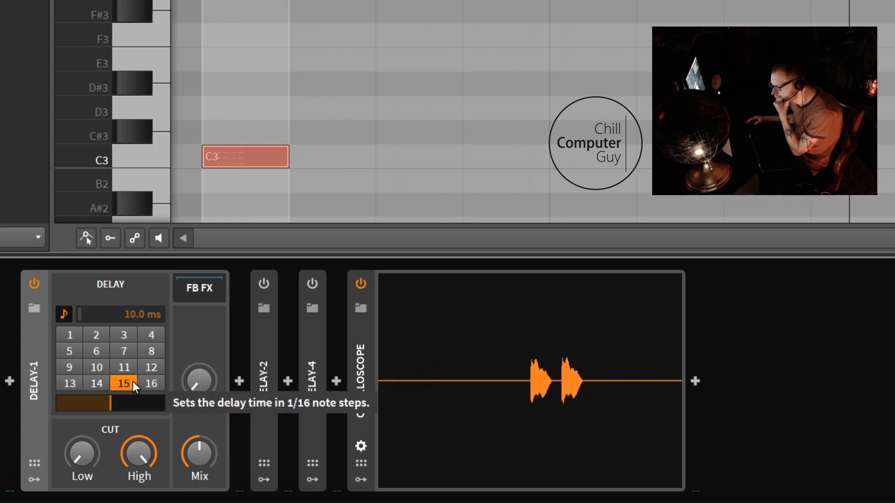
left_click(149, 382)
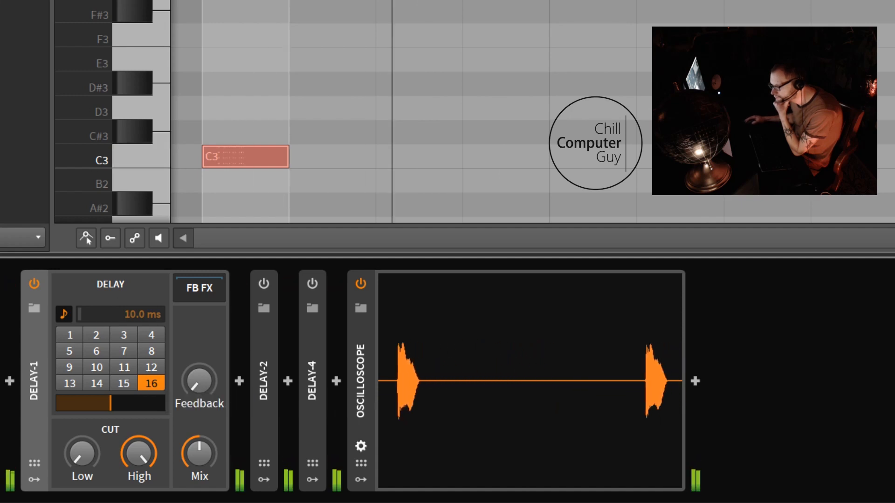
left_click(70, 335)
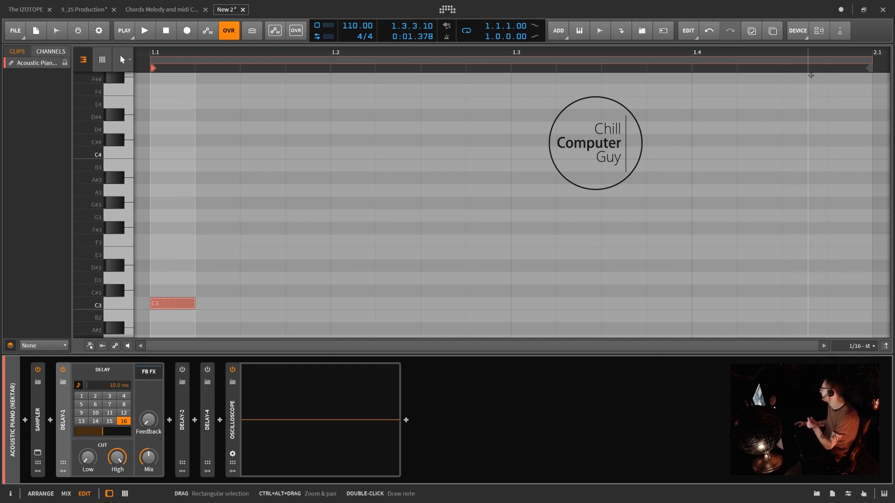
Try shortening the piano clip's loop by one sixteenth note, play it, and restore the loop to a full bar
left_click_drag(870, 60, 826, 60)
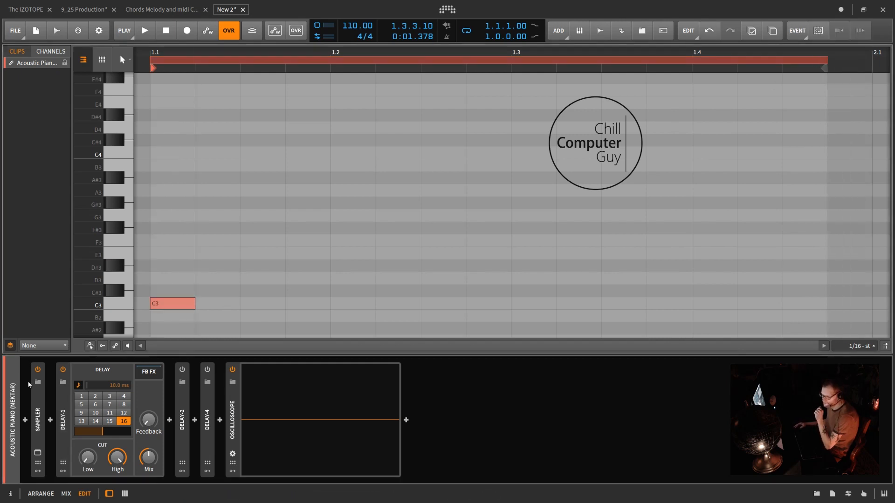
left_click(145, 31)
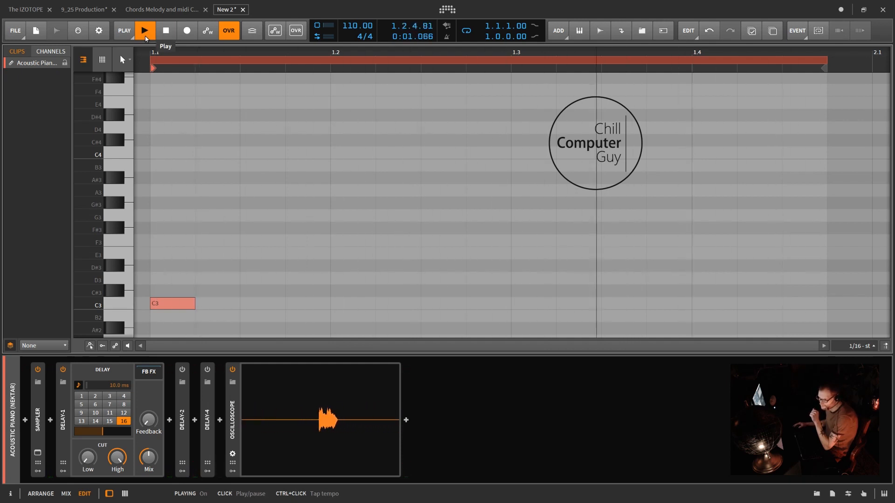
left_click(165, 31)
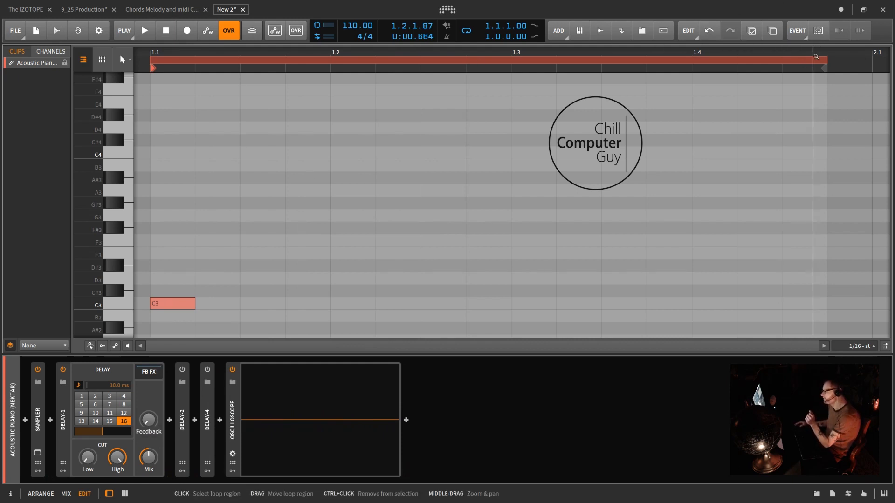
left_click_drag(823, 61, 872, 61)
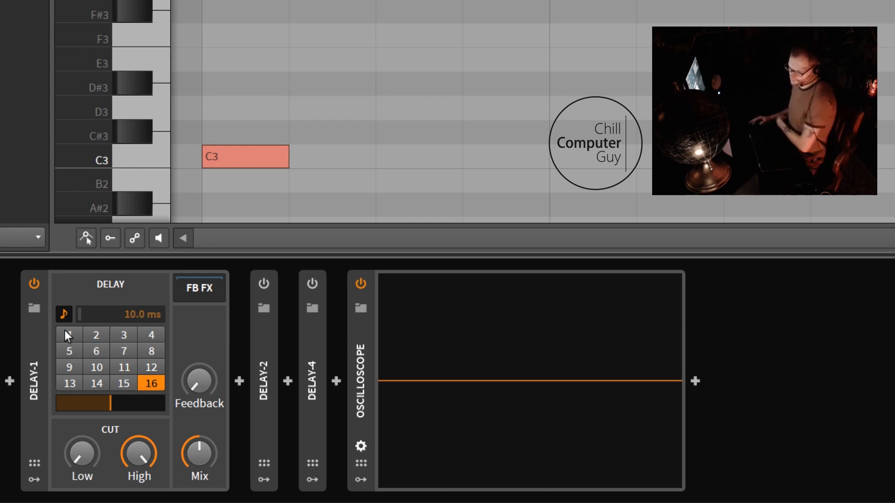
Play the clip and audition Delay-1's delay times in descending order from 15 to 8 sixteenth steps
left_click(126, 383)
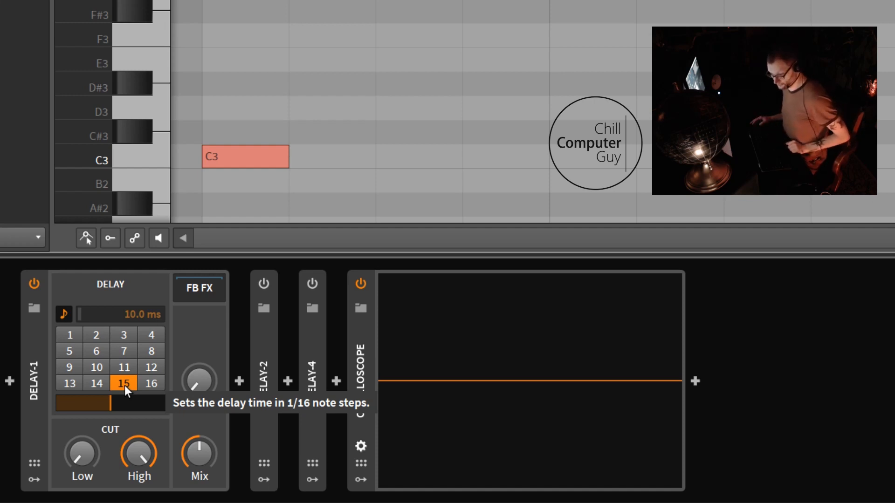
key("space")
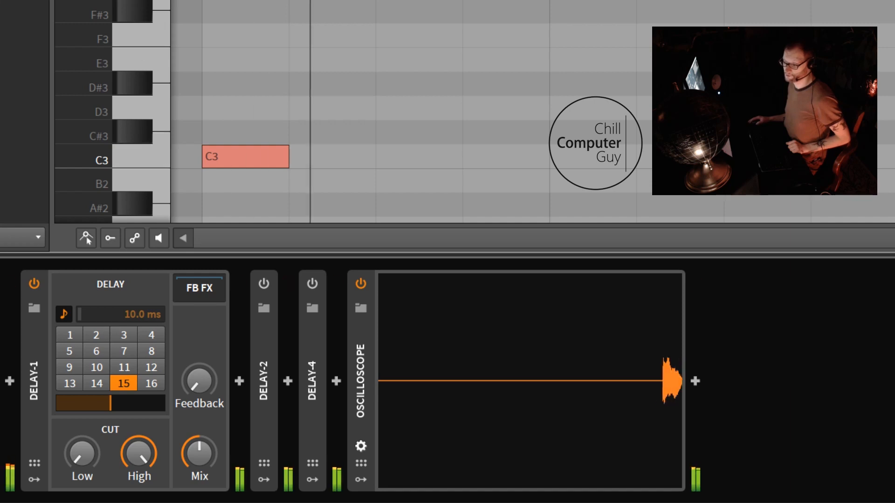
left_click(94, 383)
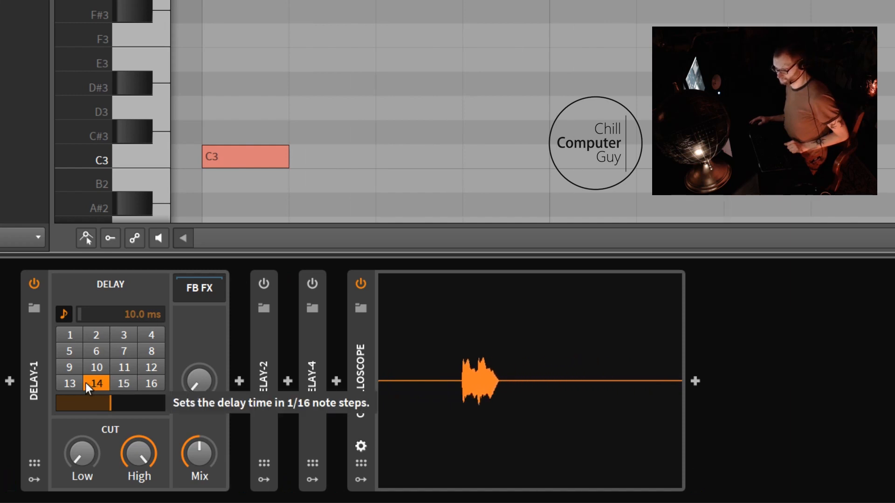
left_click(76, 382)
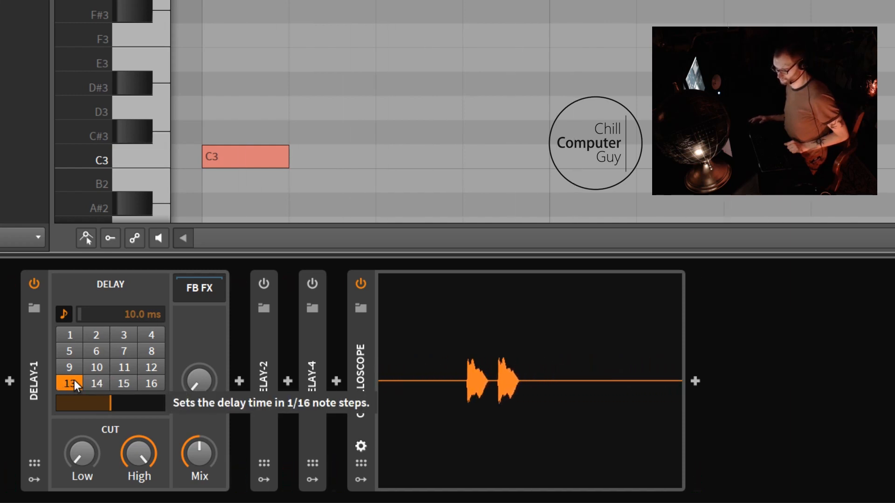
left_click(159, 365)
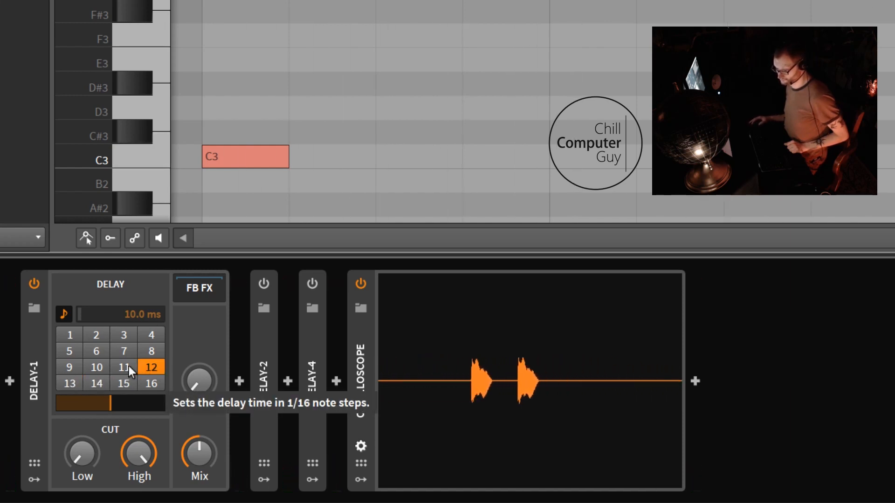
left_click(117, 366)
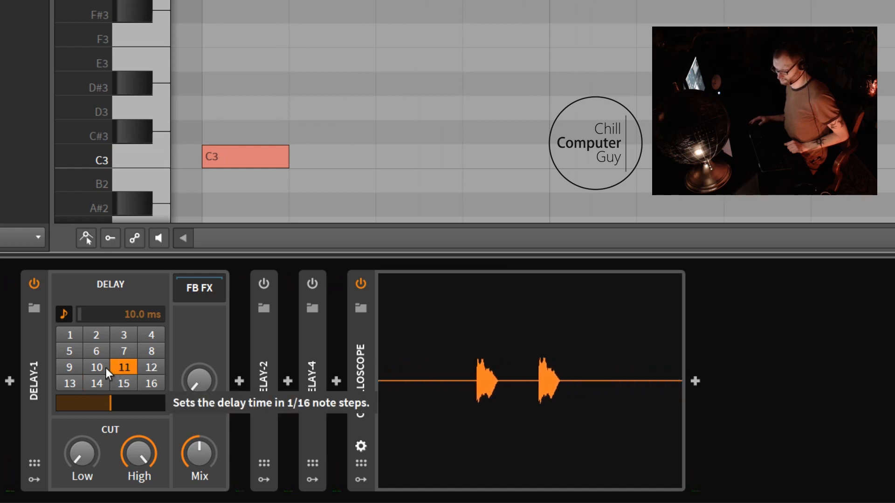
left_click(104, 368)
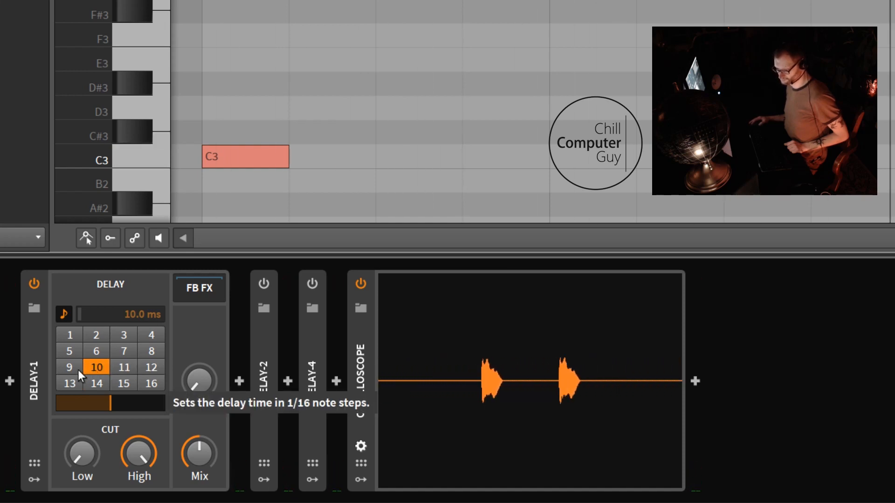
left_click(77, 370)
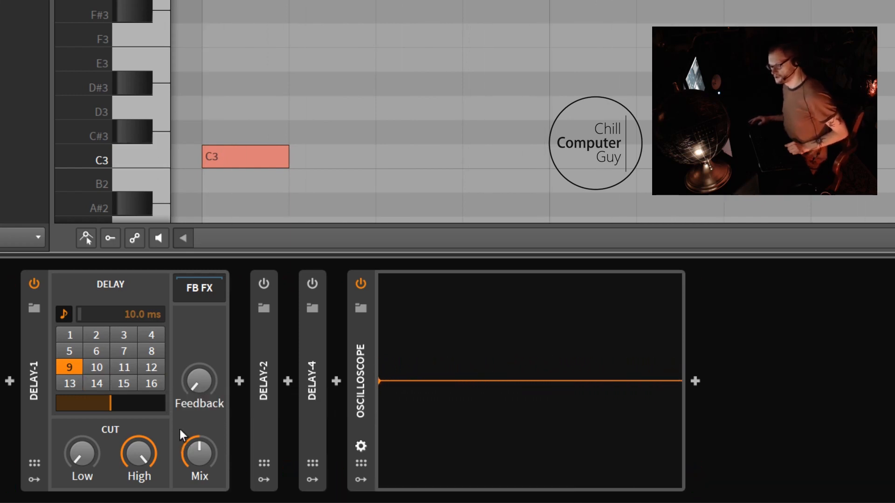
left_click(155, 350)
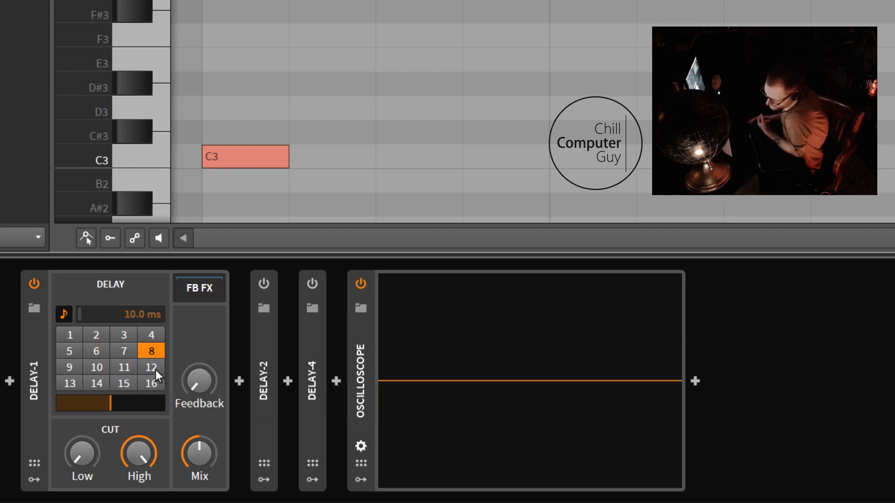
Switch Delay-1 through delay times 1, 2, 3 and 4, revisit 1, and leave it at 4 sixteenth steps
left_click(72, 335)
left_click(96, 334)
left_click(124, 335)
left_click(151, 335)
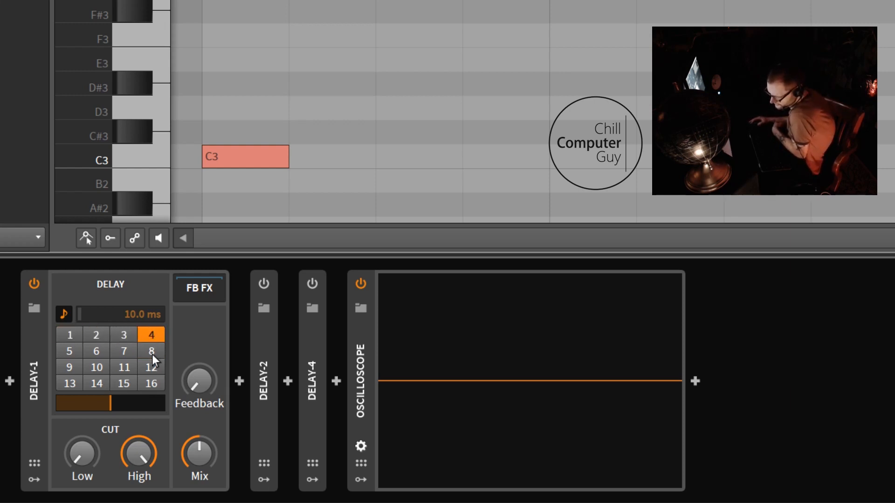
left_click(71, 333)
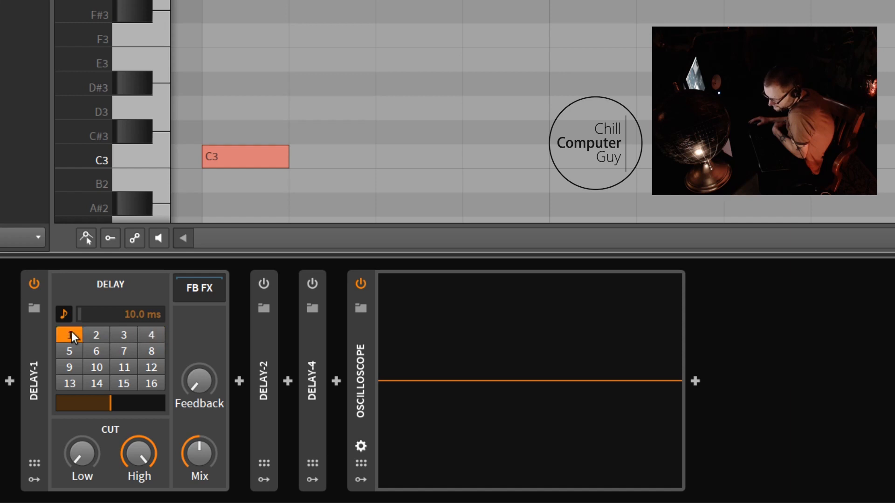
left_click(150, 332)
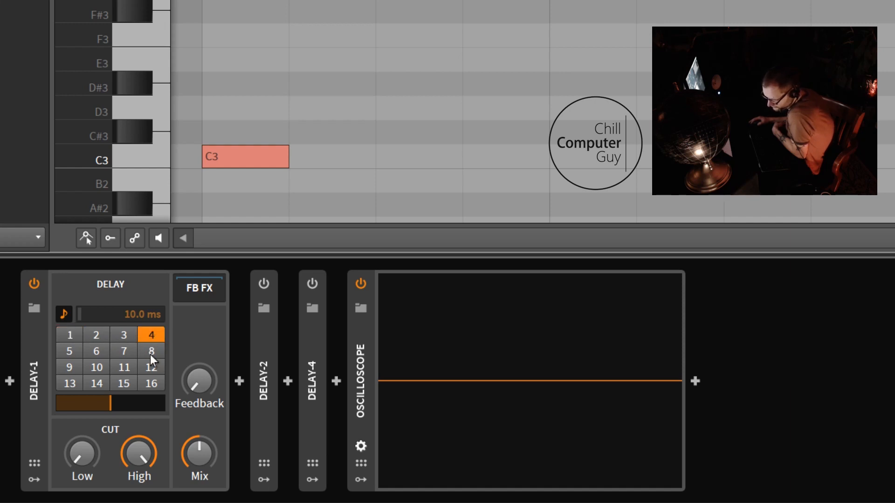
Set Delay-1 to 16 sixteenth steps, switch it to unsynced timing, and raise the free delay time to about 67.3 ms
left_click(156, 382)
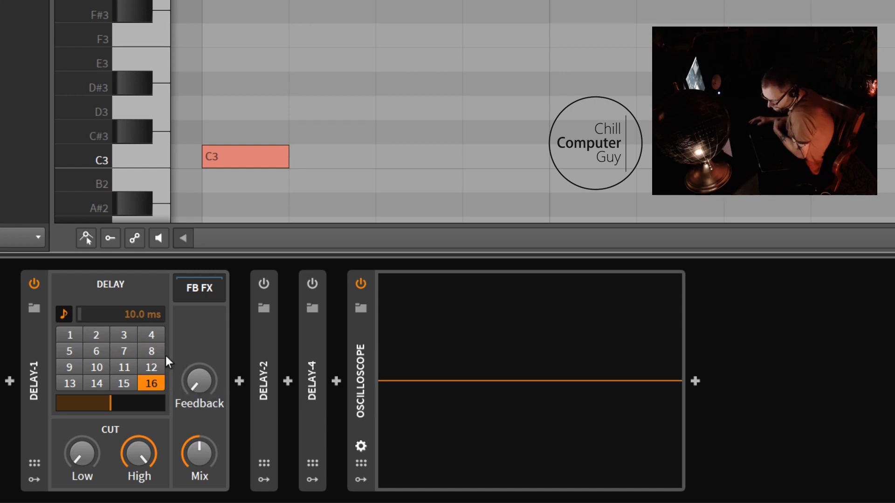
left_click(64, 314)
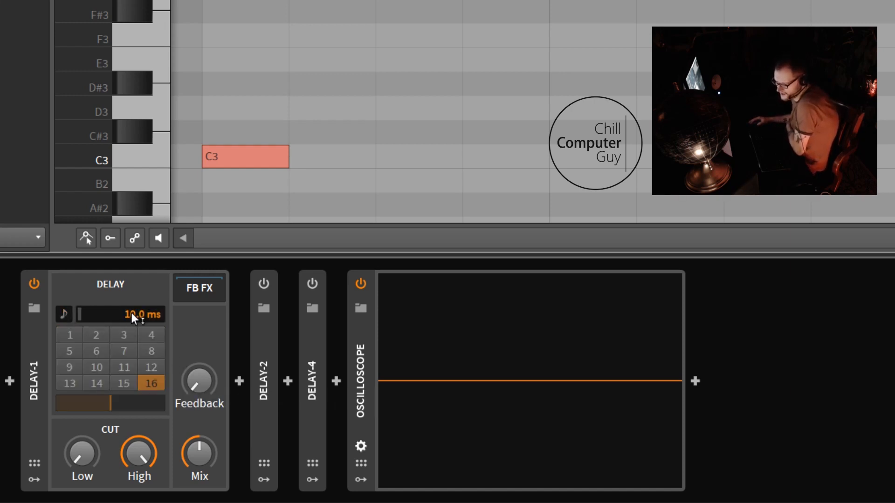
mouse_move(131, 313)
left_mouse_down()
mouse_move(130, 280)
mouse_move(131, 311)
left_mouse_up()
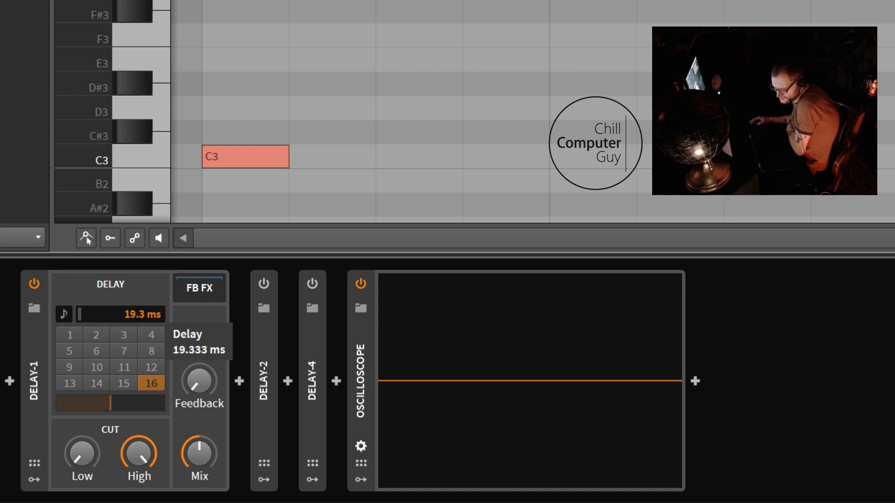
mouse_move(130, 303)
left_mouse_down()
mouse_move(130, 292)
mouse_move(130, 311)
left_mouse_up()
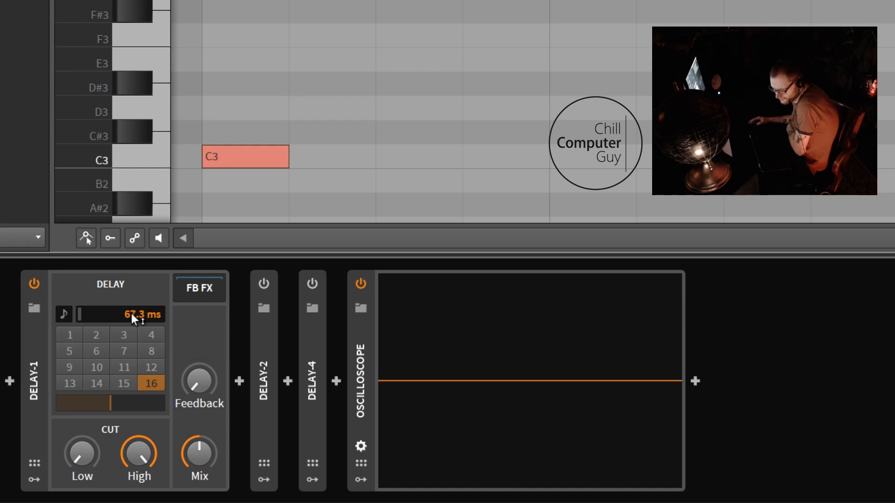
Set Delay-1's free delay time to its 5.00 s maximum and bring it back down to 10.0 ms
double_click(130, 311)
type("60")
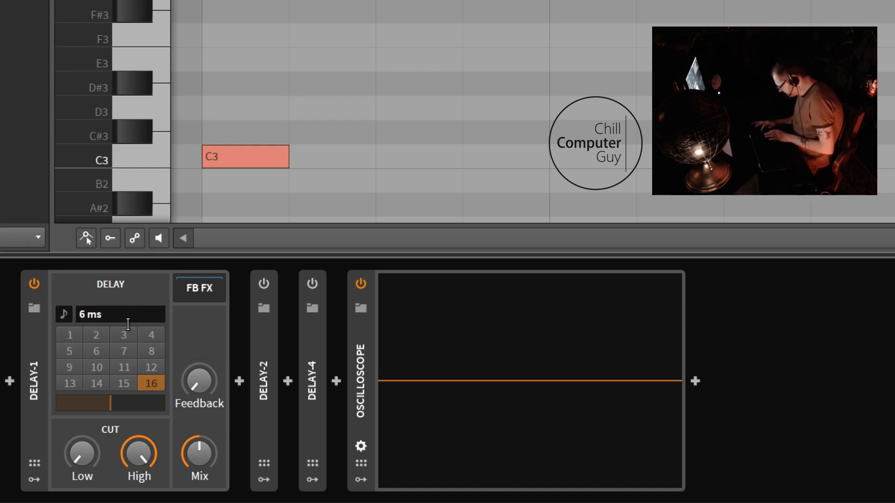
key("Return")
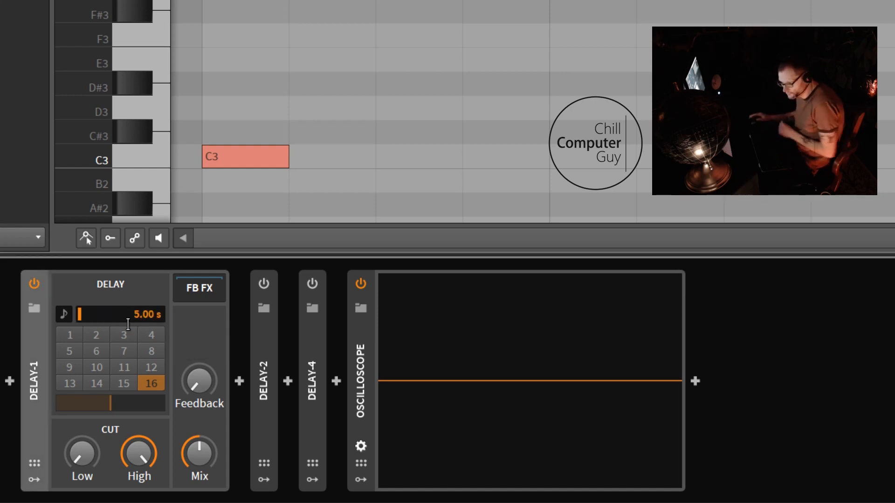
left_click_drag(144, 314, 143, 352)
left_click_drag(141, 313, 141, 366)
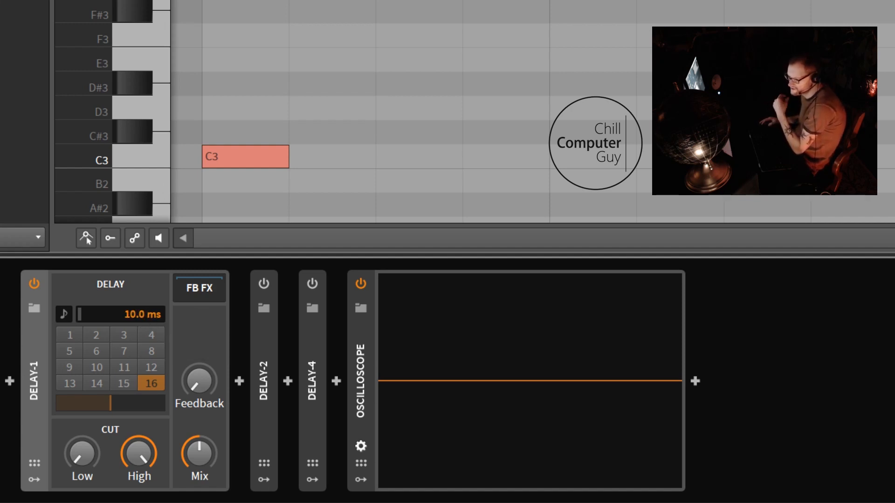
Play the clip while raising Delay-1's free delay time through 46.7 ms to 1.27 s, and bring it down to 60.0 ms
key("space")
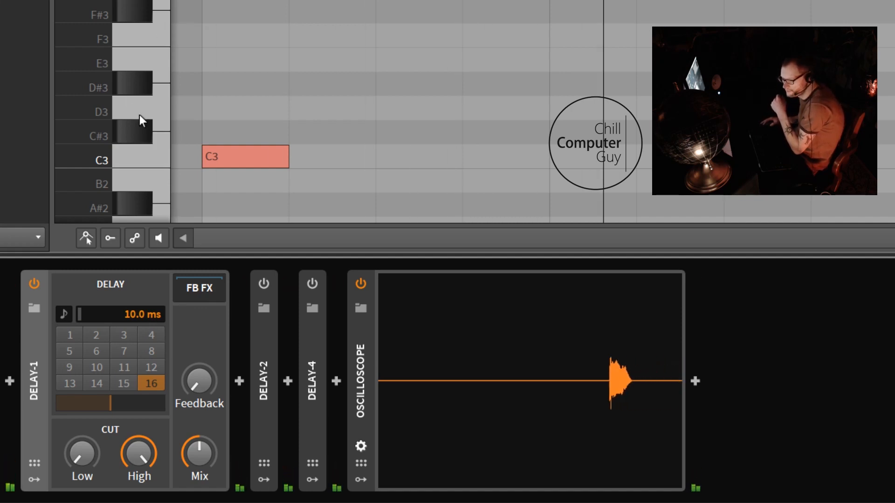
left_click_drag(136, 316, 136, 300)
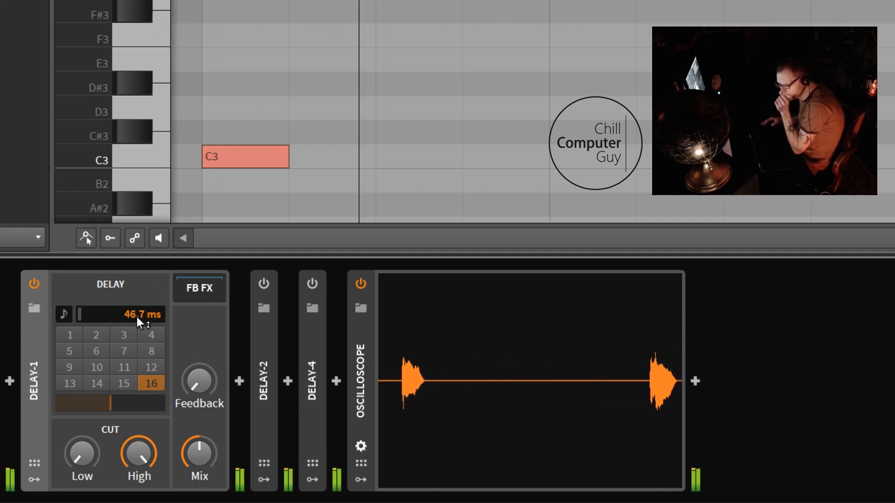
left_click_drag(137, 315, 136, 298)
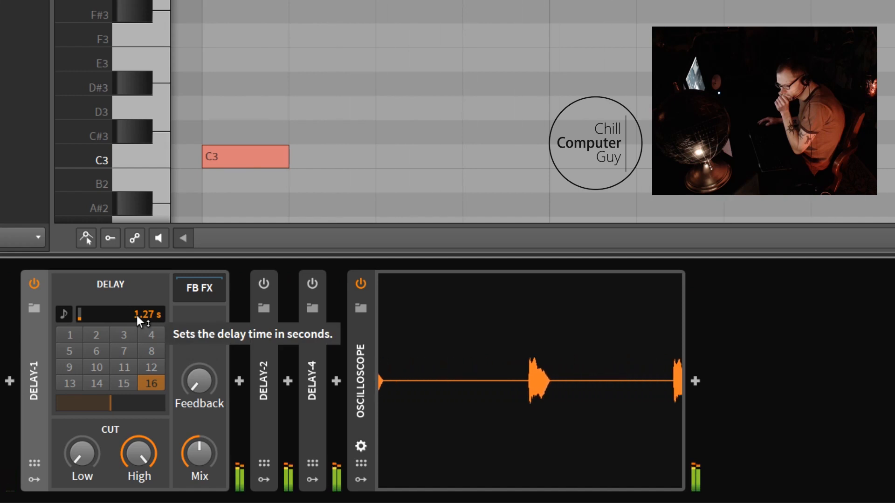
left_click_drag(136, 315, 136, 354)
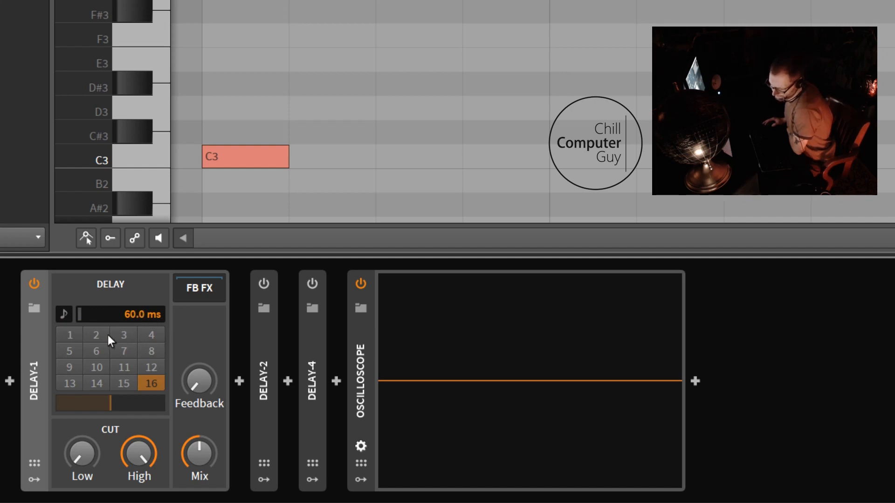
Return Delay-1 to synced timing at 1 sixteenth step and try a slight Feedback increase to about -68 dB before restoring it to minimum
left_click(65, 313)
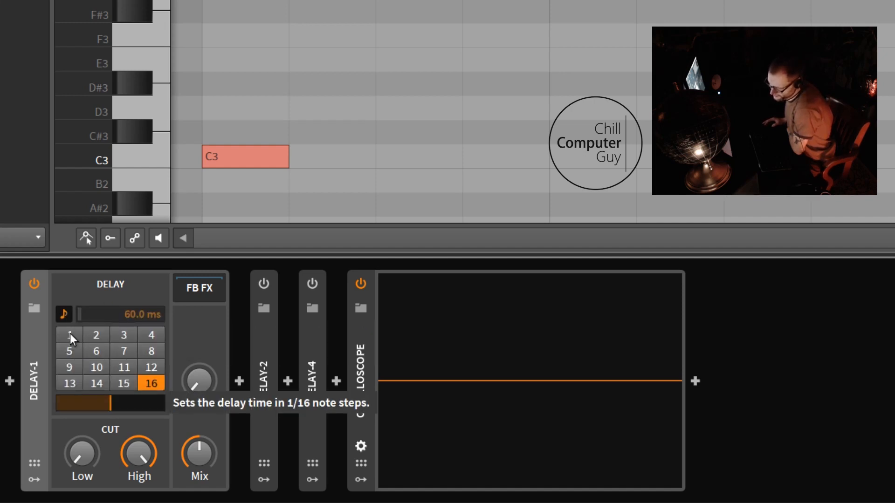
left_click(70, 334)
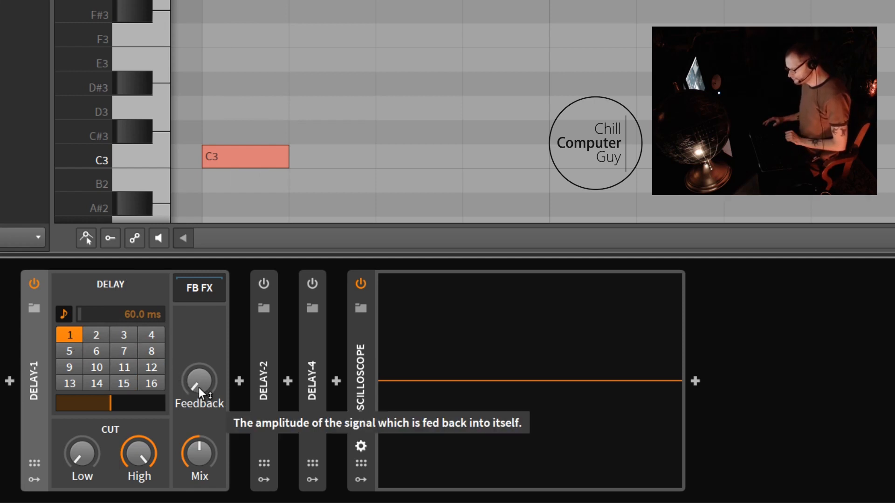
left_click_drag(206, 393, 206, 382)
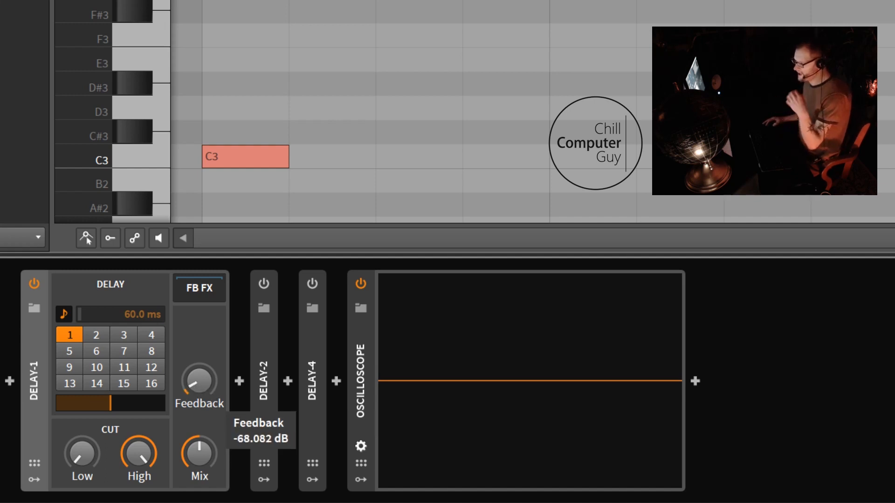
mouse_move(205, 382)
left_mouse_down()
mouse_move(206, 396)
mouse_move(201, 387)
left_mouse_up()
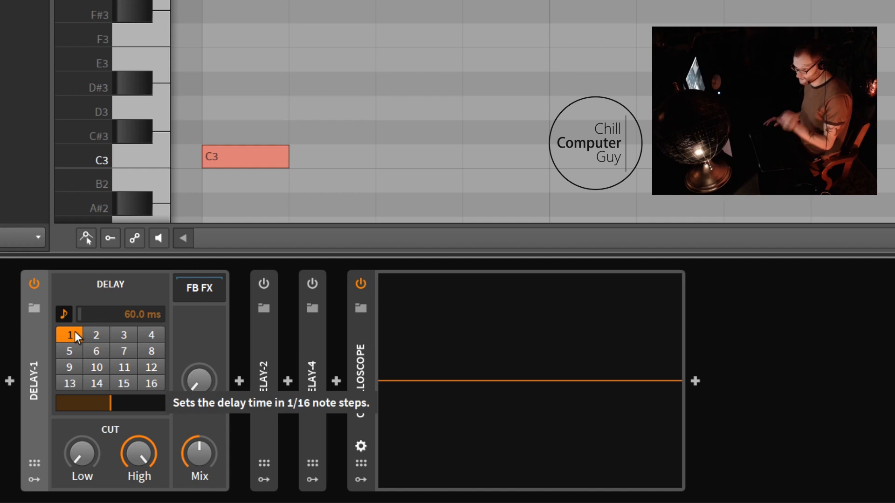
left_click_drag(192, 370, 197, 382)
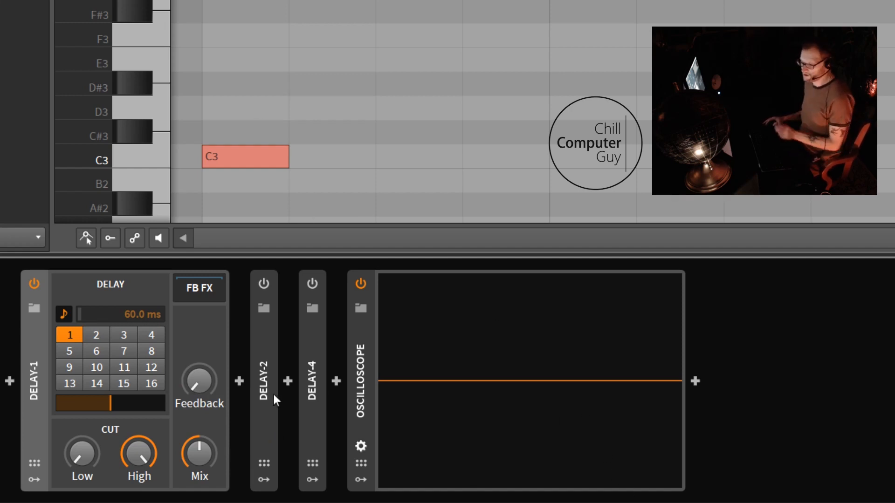
left_click_drag(206, 384, 211, 368)
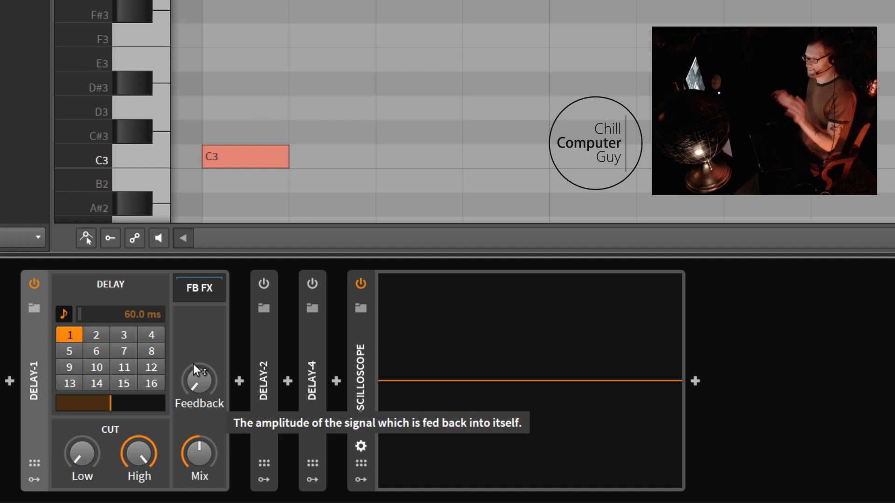
Play the clip and raise Delay-1's Feedback gradually from about -11 dB to near maximum, easing it back to about -4.6 dB
key("space")
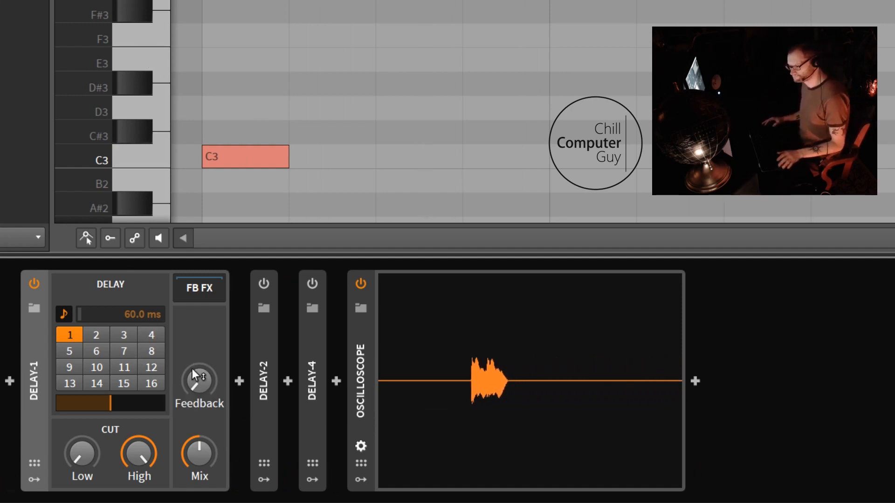
left_click_drag(203, 382, 202, 373)
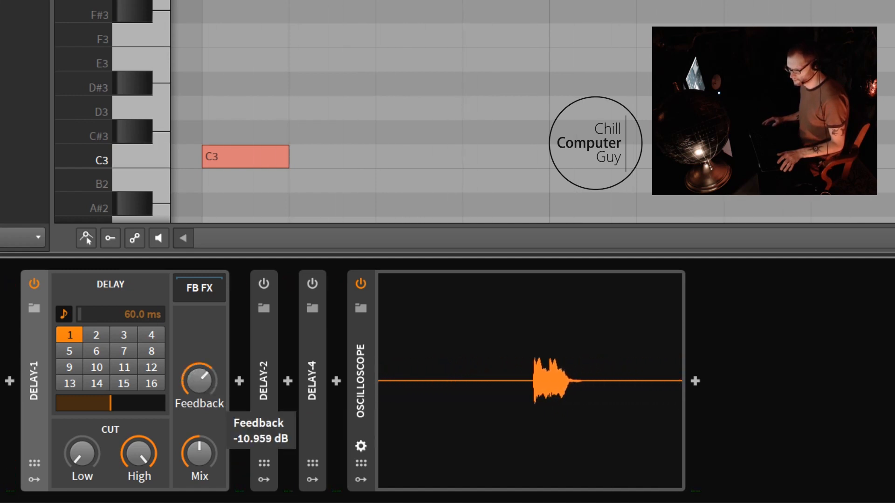
mouse_move(203, 381)
left_mouse_down()
mouse_move(203, 373)
mouse_move(203, 383)
left_mouse_up()
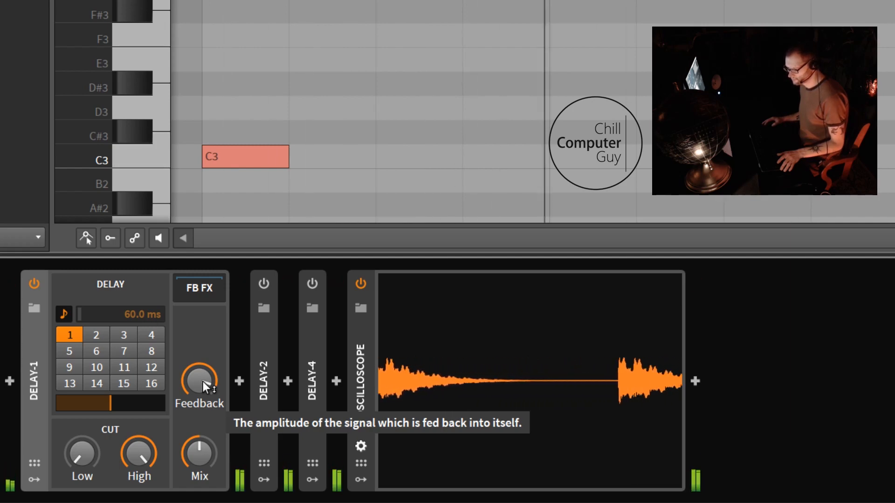
left_click_drag(202, 381, 202, 368)
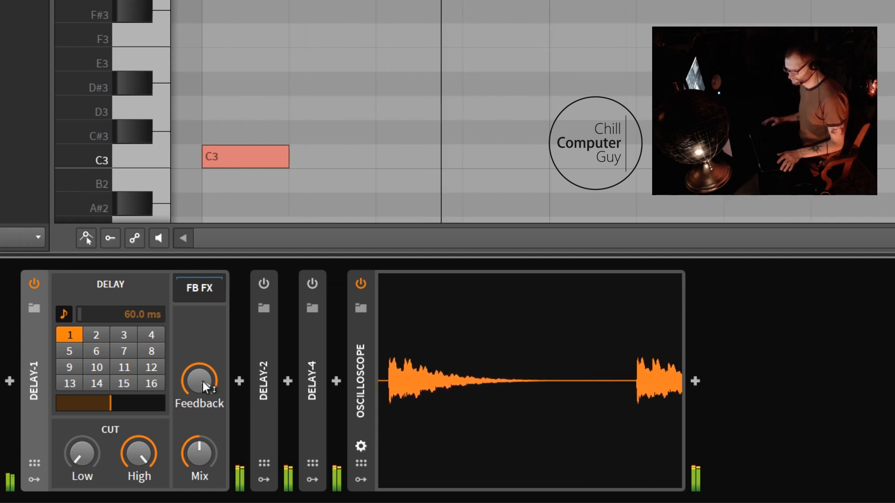
left_click_drag(202, 382, 203, 374)
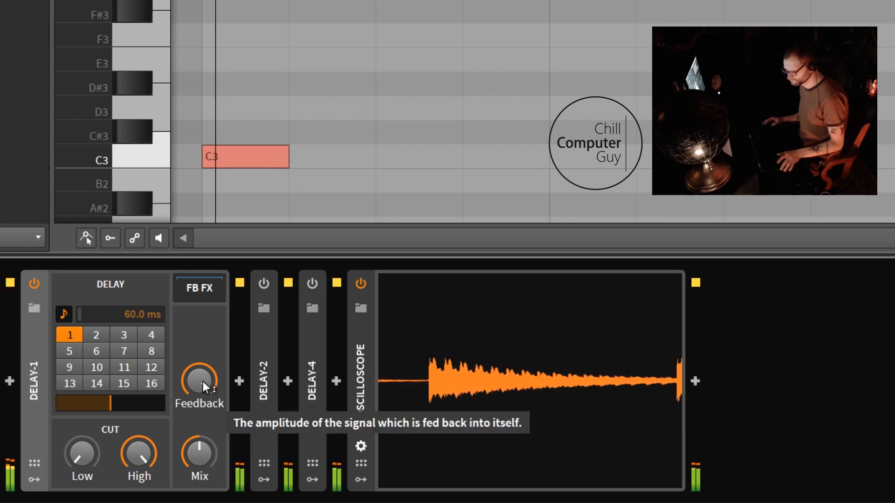
left_click_drag(203, 381, 203, 369)
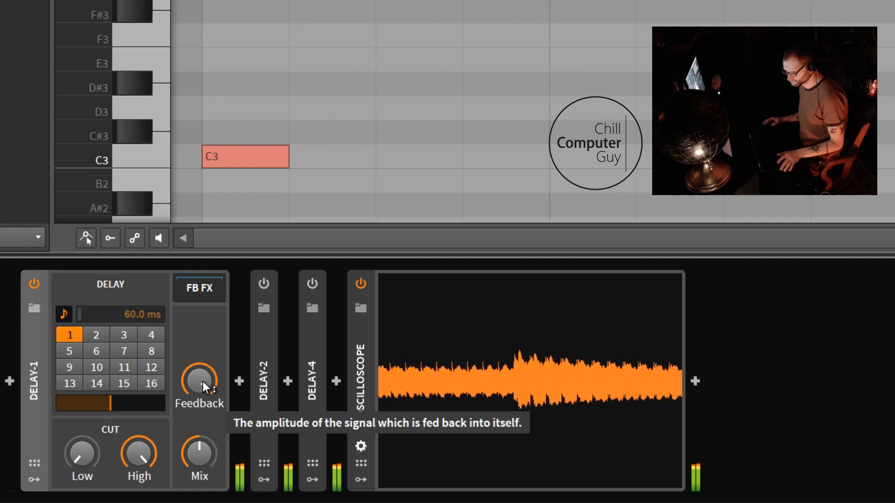
left_click_drag(203, 382, 202, 388)
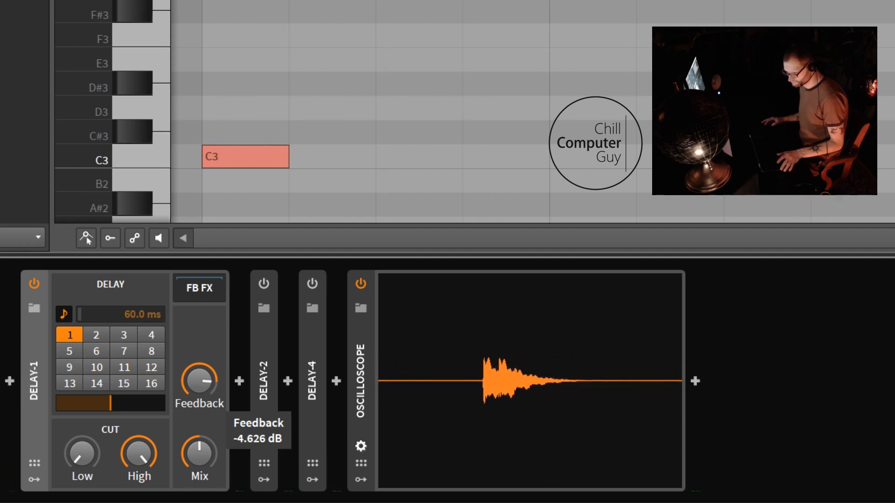
Audition Delay-1 at 4 and 8 sixteenth steps with Feedback ranging from low to maximum, finishing at 8 steps with minimum Feedback
left_click(148, 334)
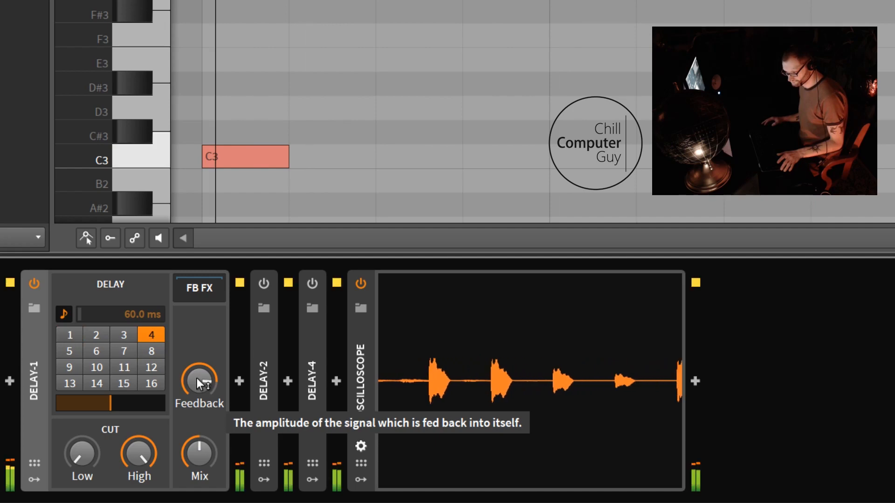
left_click_drag(198, 383, 198, 386)
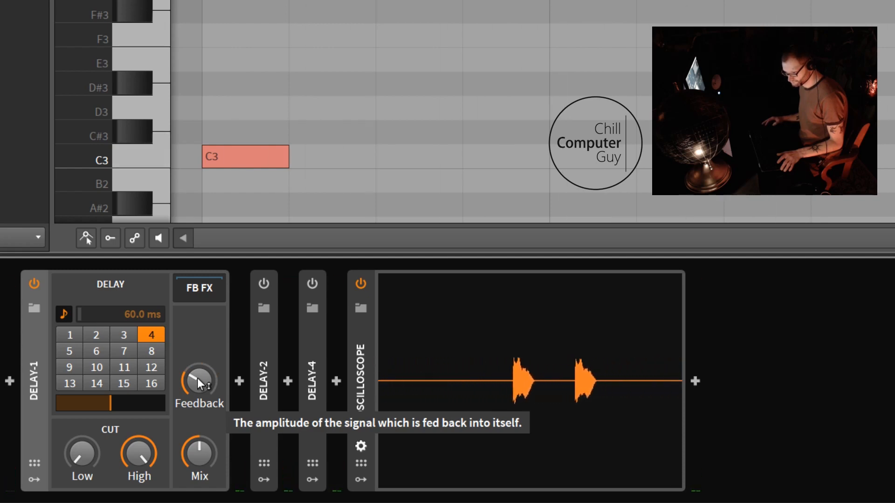
left_click_drag(199, 384, 199, 371)
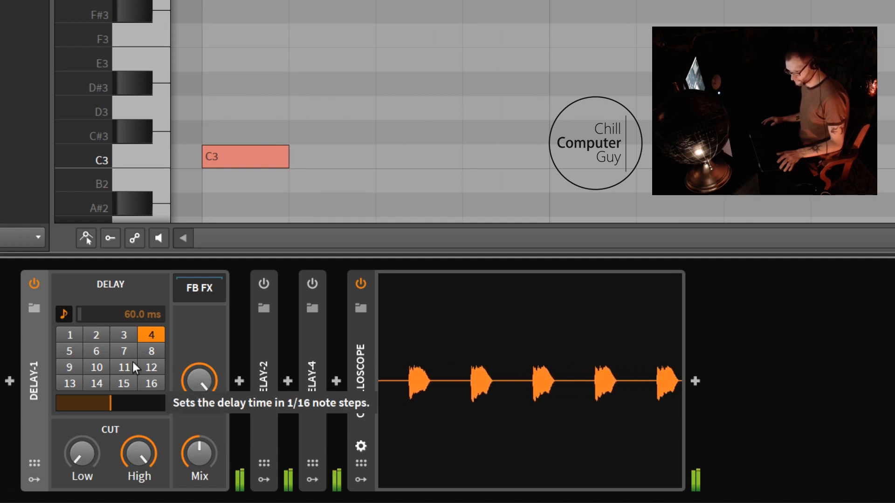
left_click(154, 350)
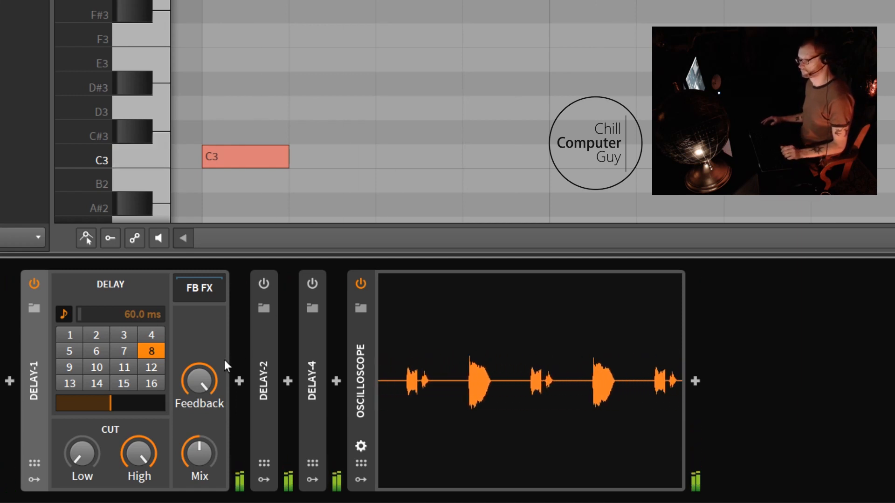
left_click_drag(208, 379, 205, 388)
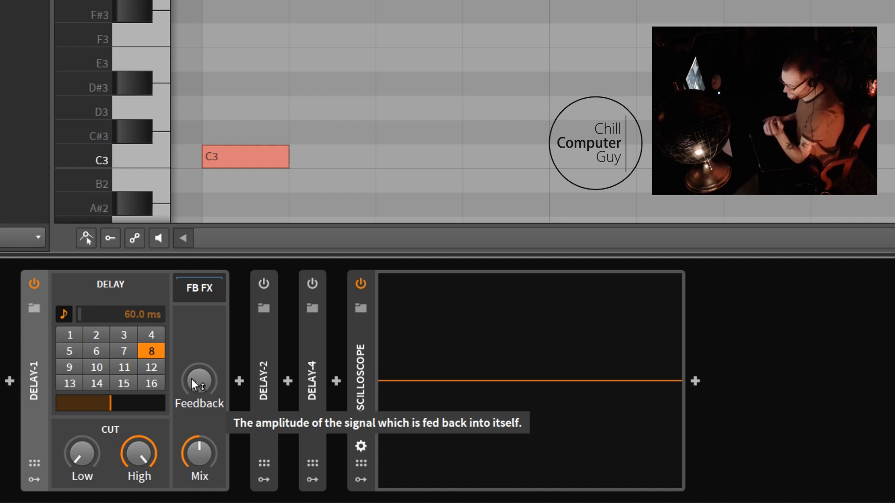
Raise Delay-1's Feedback to maximum and toggle the device off and back on
mouse_move(200, 389)
left_mouse_down()
mouse_move(199, 354)
mouse_move(200, 410)
mouse_move(199, 363)
mouse_move(201, 388)
left_mouse_up()
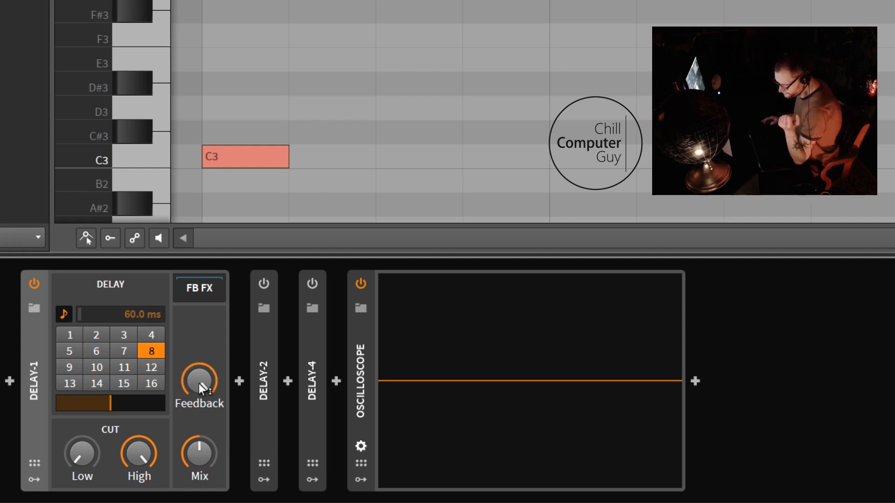
left_click(205, 387)
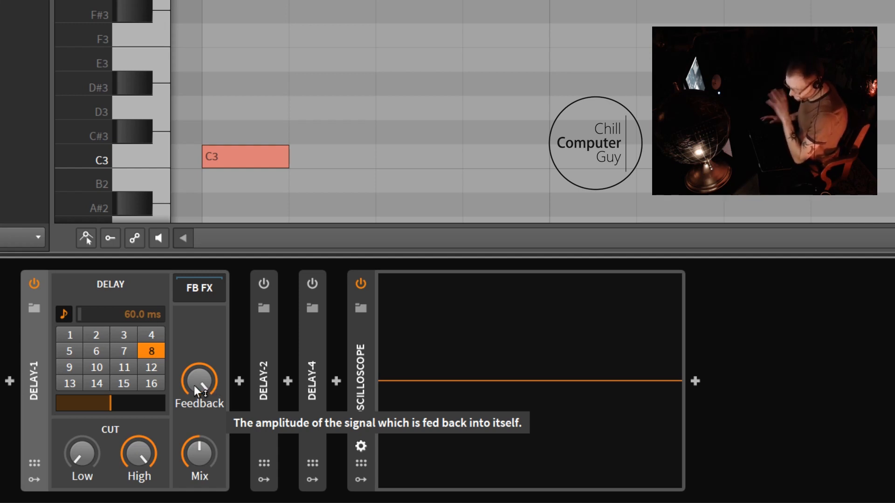
left_click(34, 283)
left_click(34, 284)
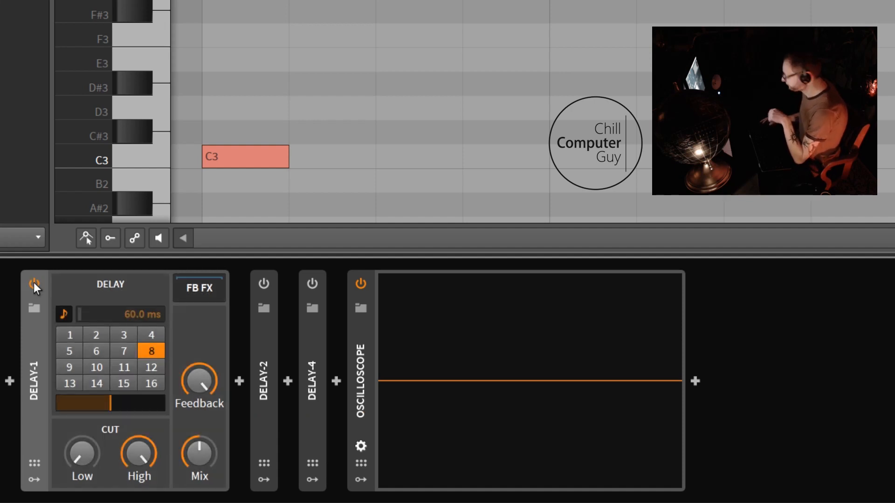
Switch Delay-1 to its unsynced delay time and lower Feedback to minimum
mouse_move(200, 381)
left_mouse_down()
mouse_move(199, 401)
mouse_move(200, 368)
mouse_move(201, 389)
left_mouse_up()
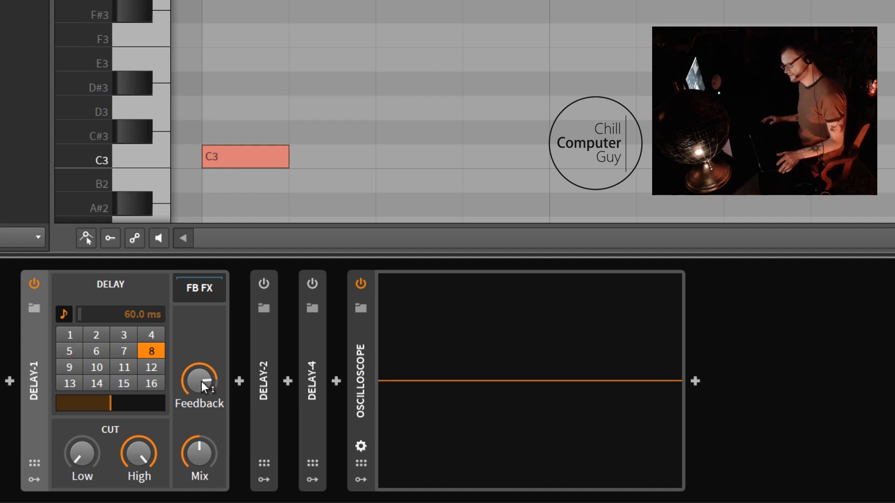
left_click(126, 315)
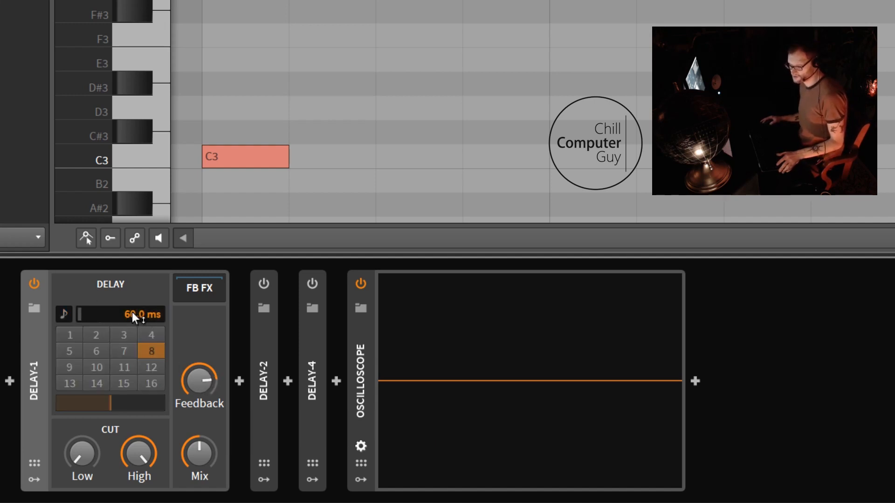
left_click_drag(199, 385, 199, 421)
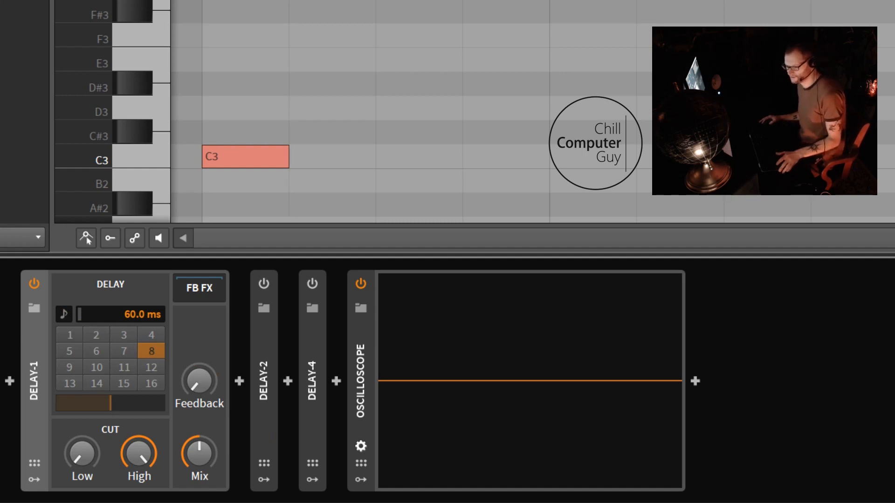
Audition Delay-1 at the 60.0 ms delay time while raising Feedback to near maximum
left_click(151, 158)
left_click_drag(199, 383, 199, 338)
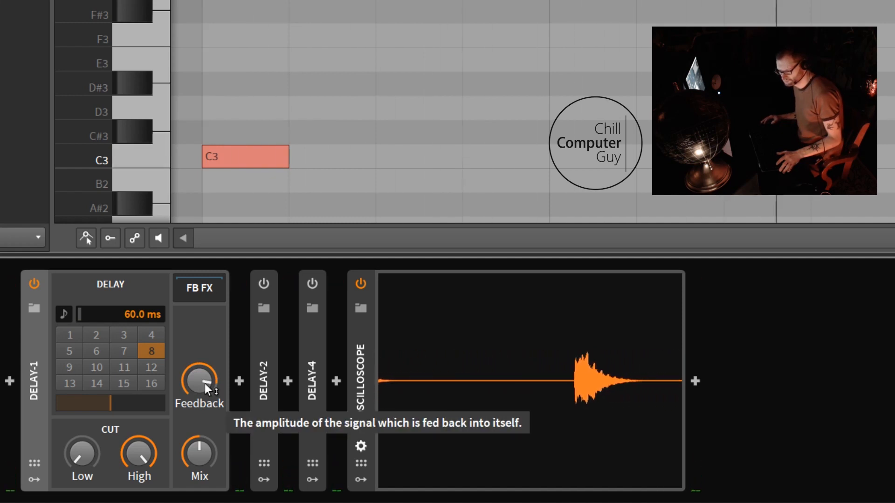
left_click_drag(205, 384, 205, 381)
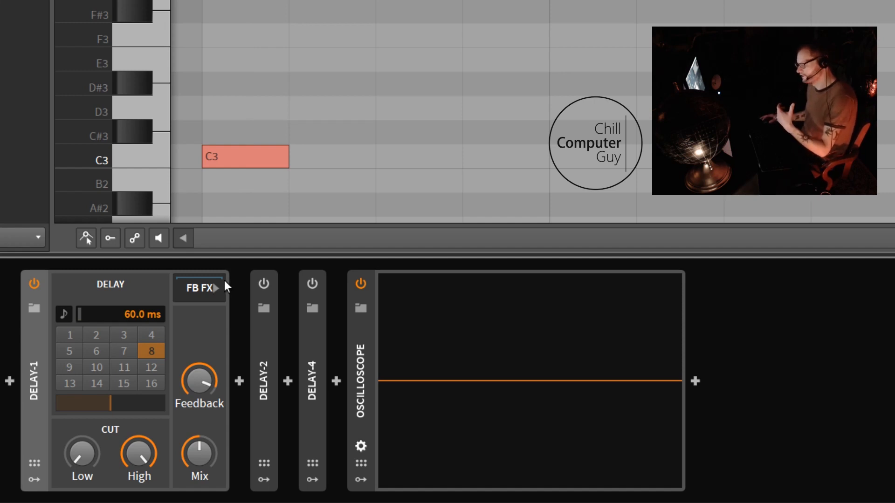
Add two E3 notes to the clip, one directly after the C3 note, and play it through Delay-1
double_click(320, 65)
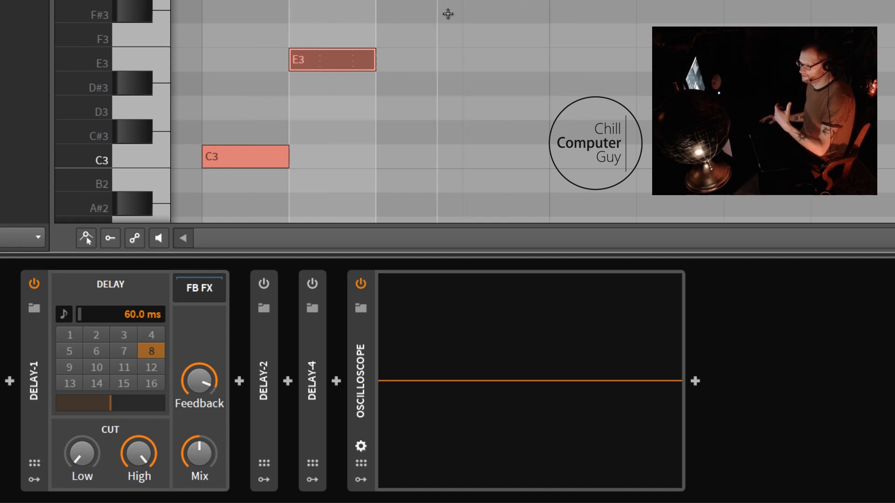
left_click(502, 23)
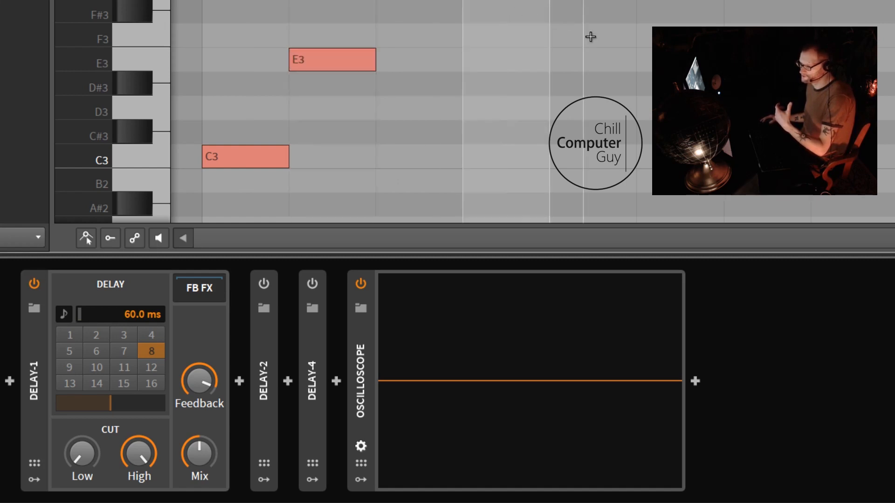
double_click(616, 60)
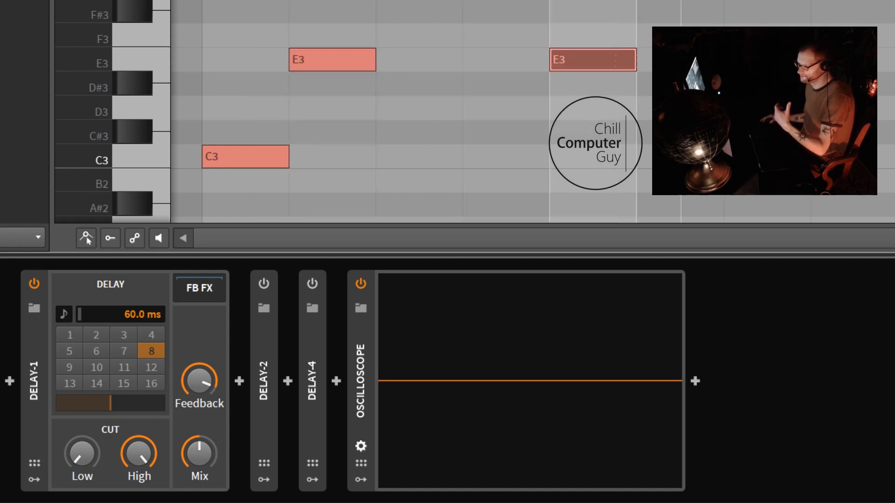
left_click(663, 93)
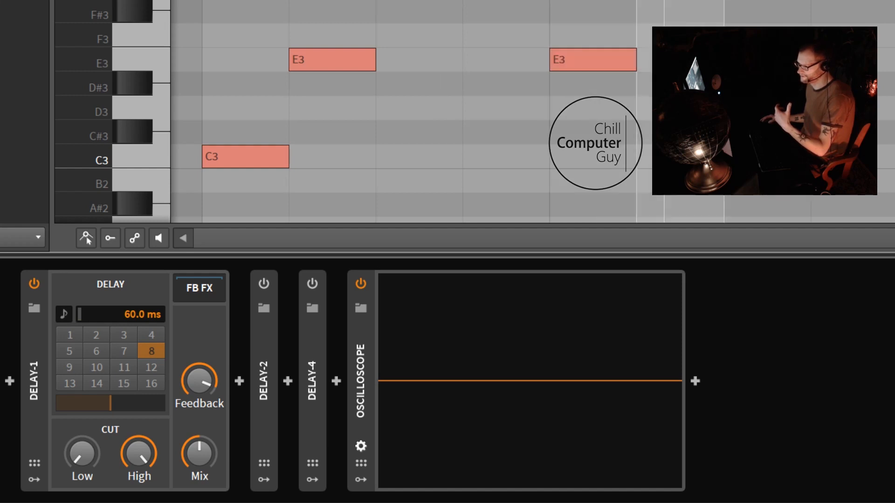
key("space")
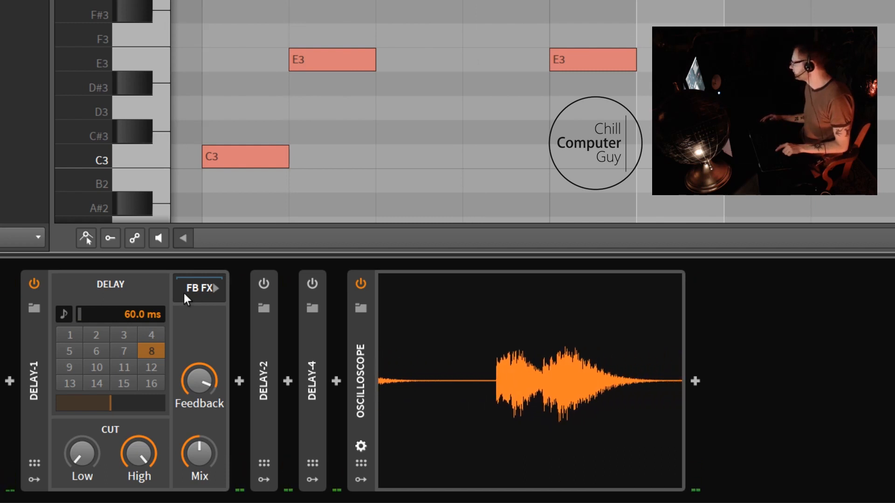
key("space")
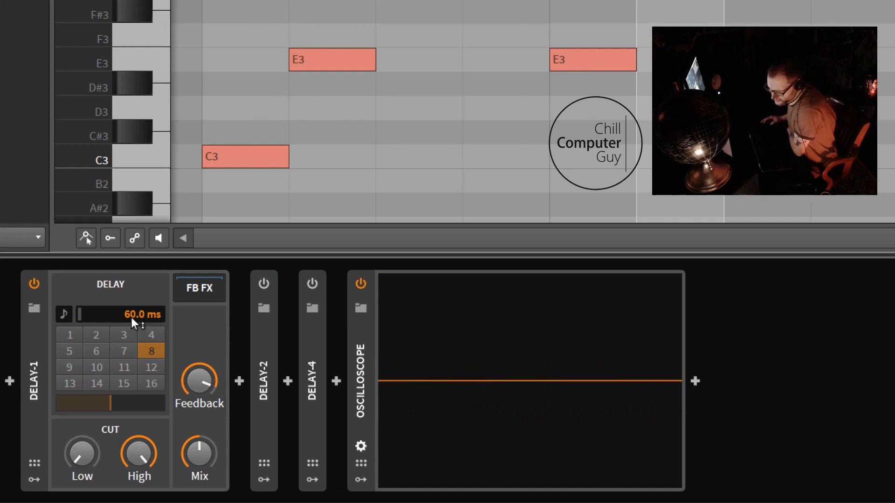
Set Delay-1's free delay time to 366 ms and lower Feedback to below the halfway point while the clip plays
left_click_drag(132, 321, 132, 287)
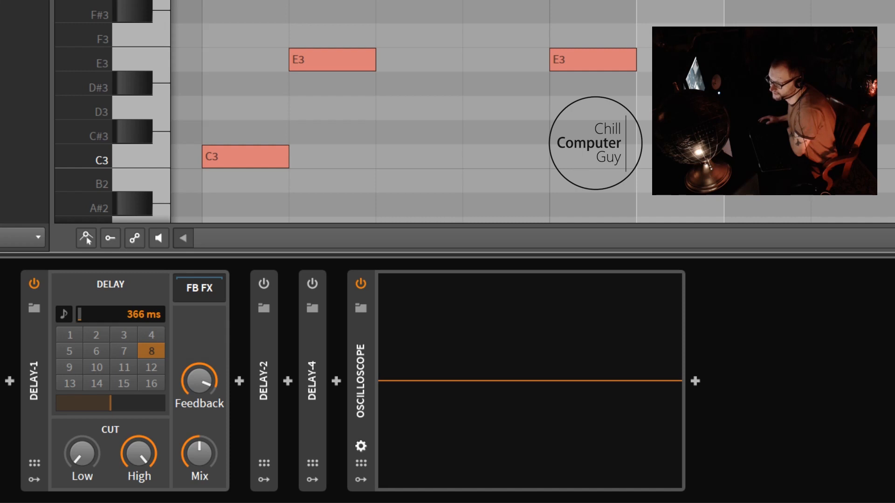
key("space")
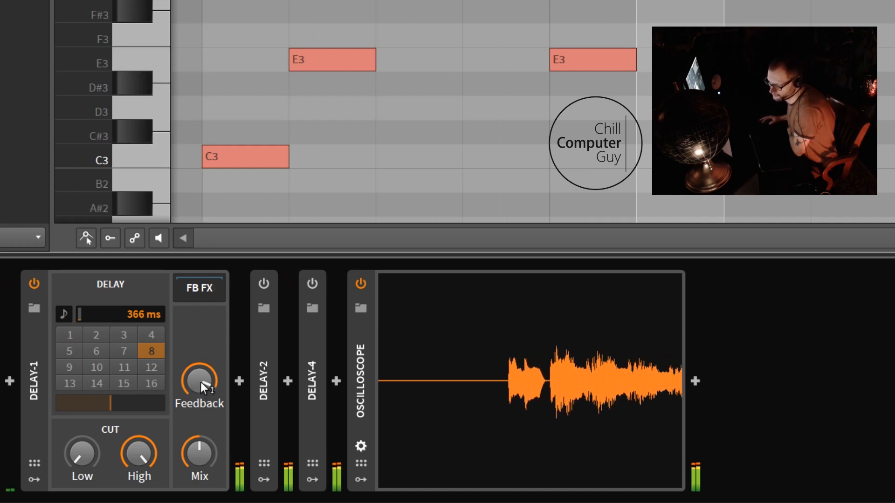
left_click_drag(200, 382, 200, 429)
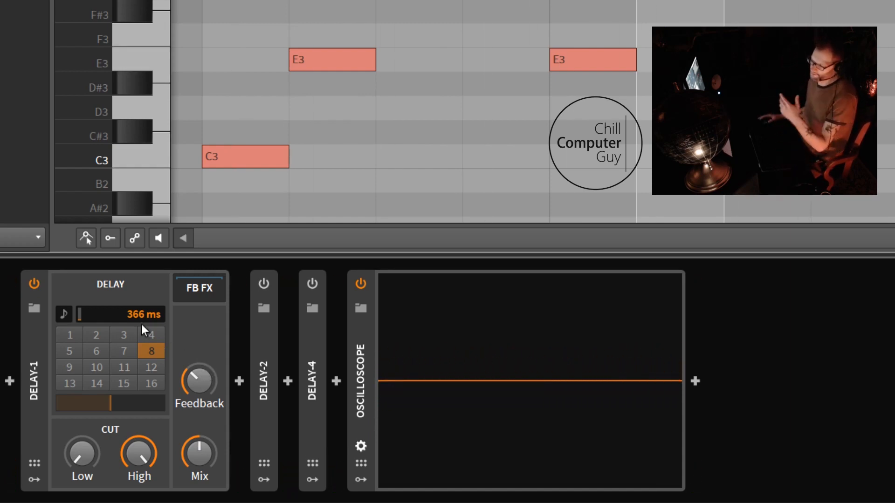
Delete both E3 notes from the clip, keeping only the C3 note
left_click_drag(740, 10, 370, 118)
key("Delete")
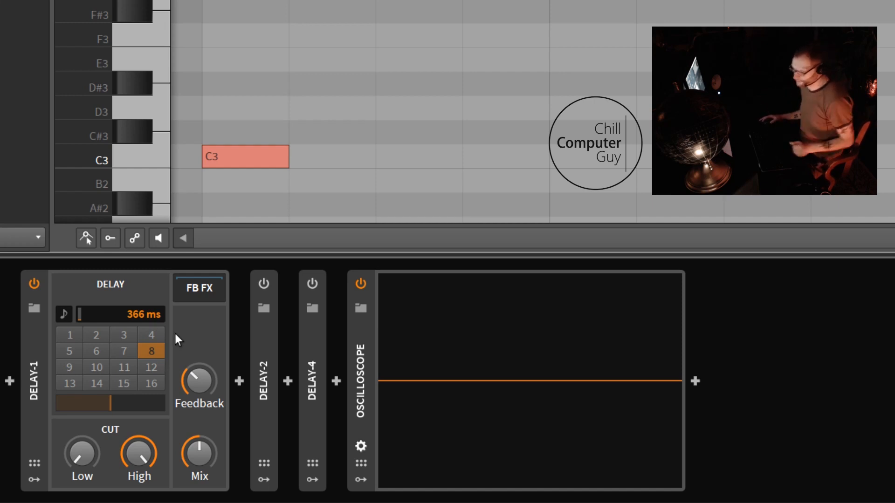
Turn off and collapse Delay-1, and expand and enable Delay-2
left_click(35, 281)
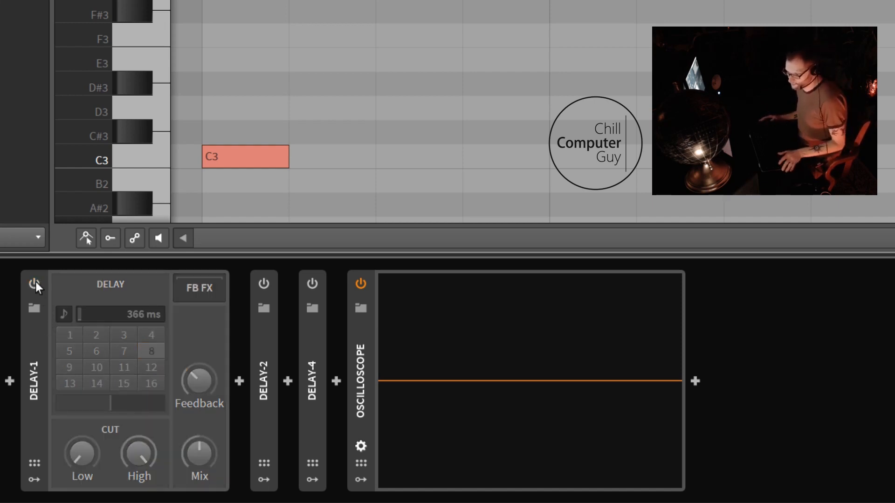
left_click(36, 345)
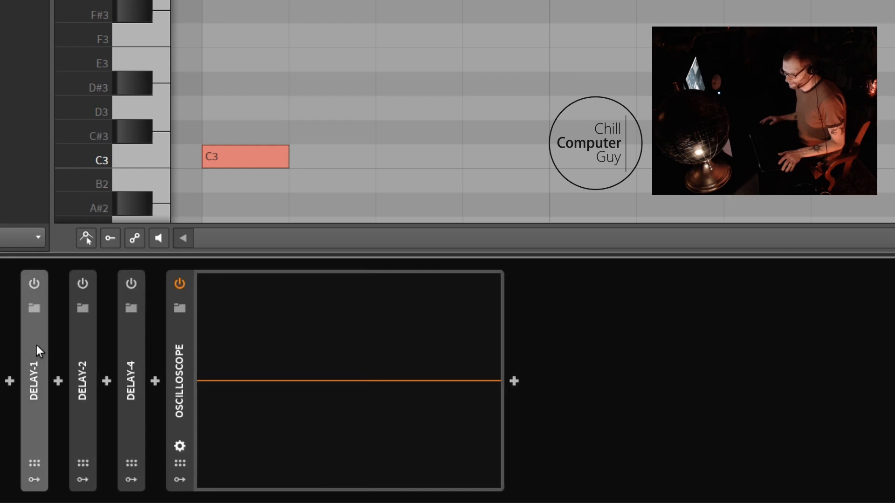
left_click(82, 377)
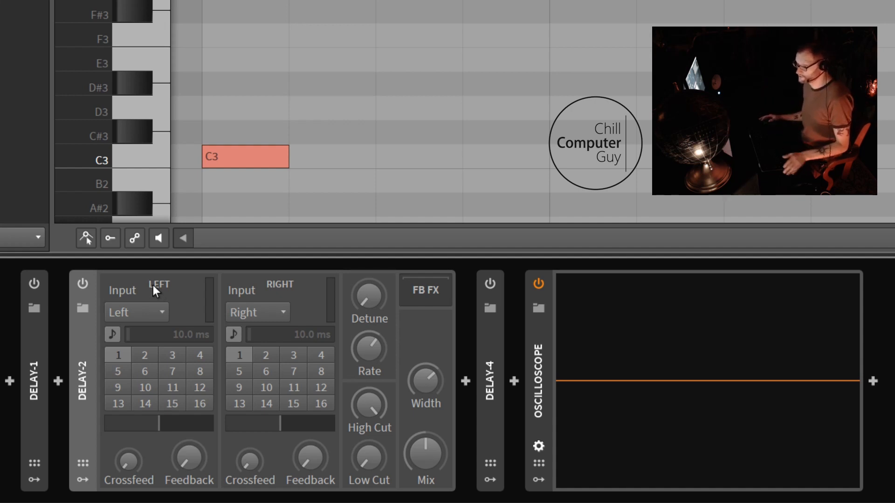
left_click(82, 283)
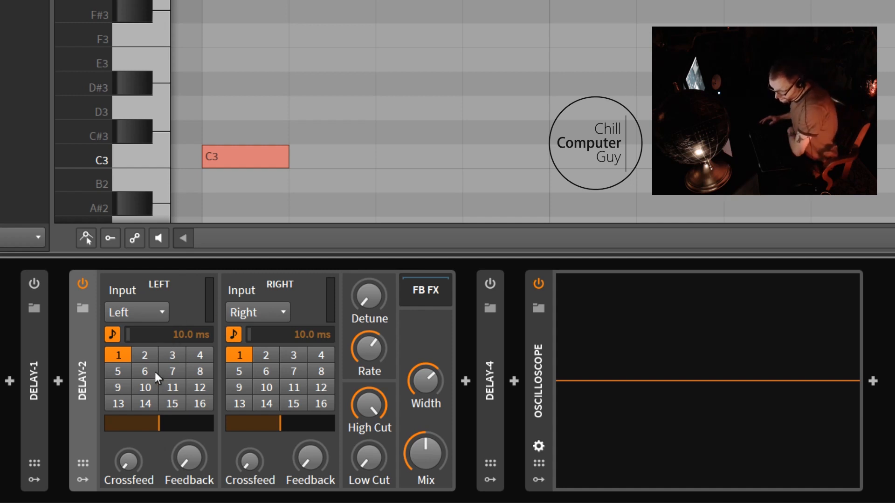
Toggle the left channel's tempo sync off and on, and try Mono as both channels' input before restoring Left and Right
left_click(112, 333)
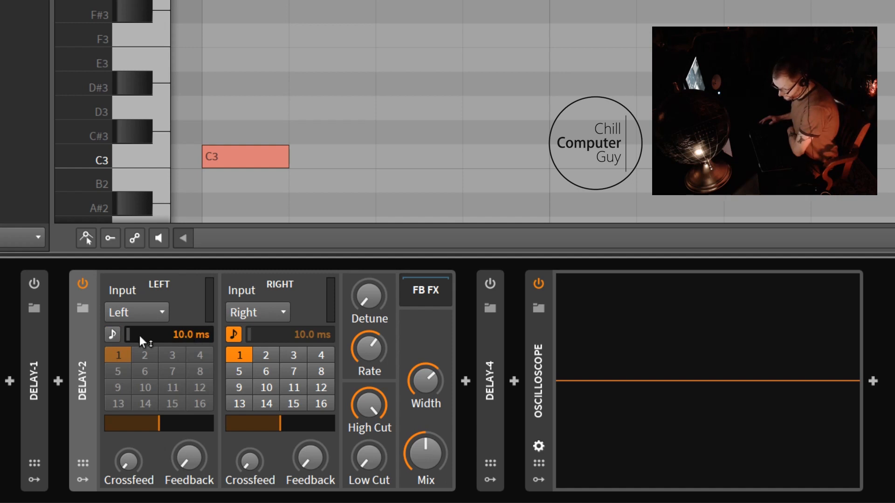
left_click(112, 333)
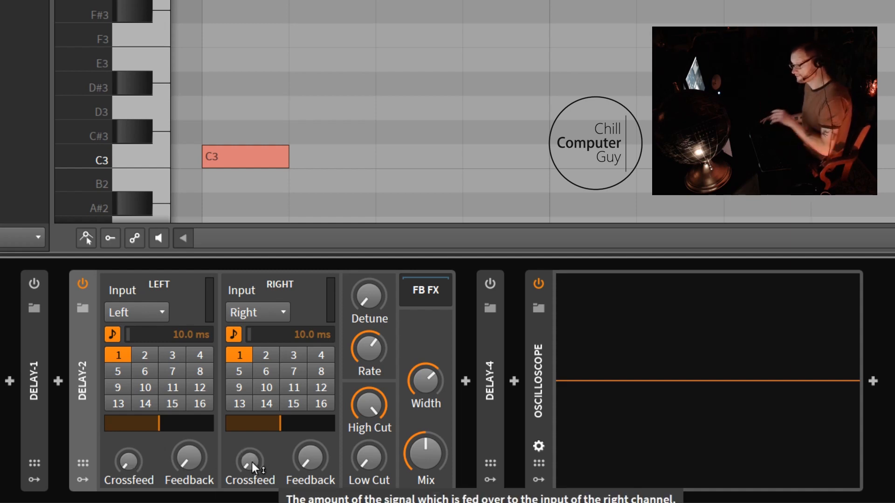
left_click(158, 316)
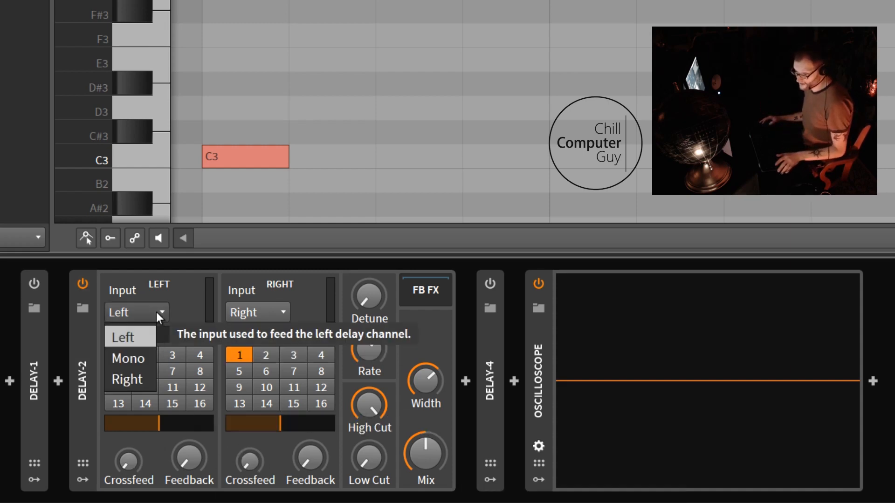
left_click(137, 360)
left_click(260, 321)
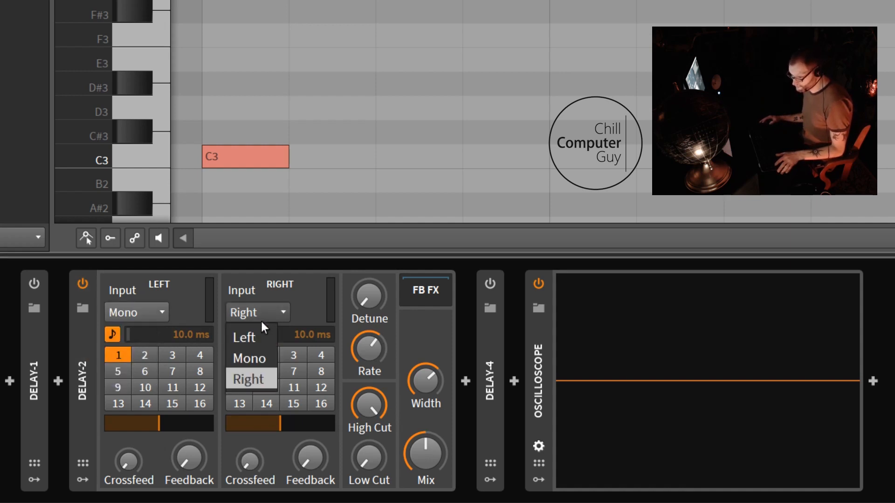
left_click(261, 354)
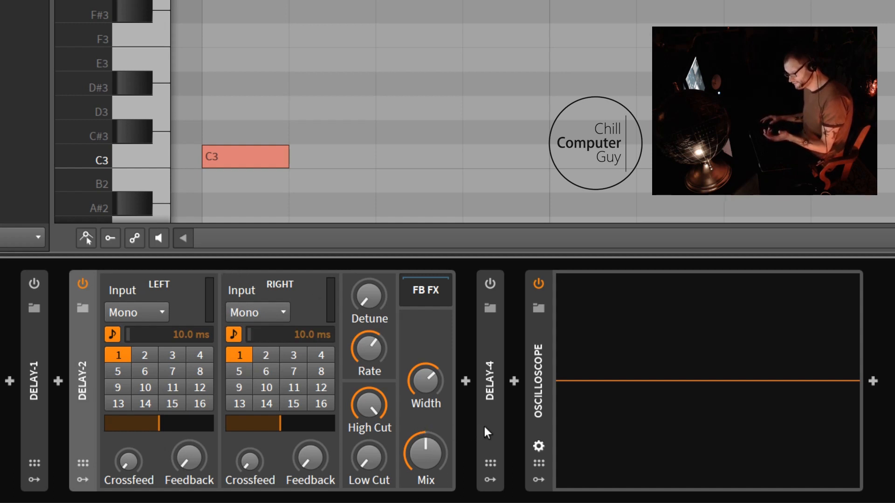
key("ctrl+z")
key("ctrl+z")
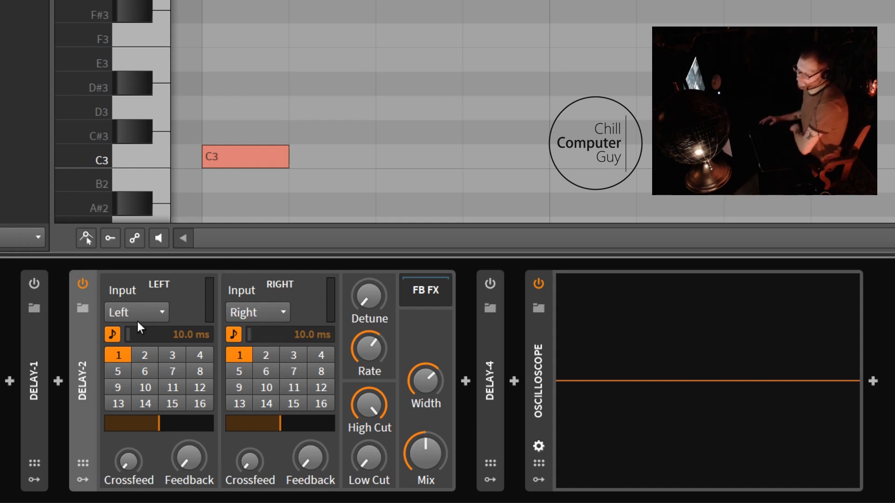
left_click(158, 314)
left_click(158, 314)
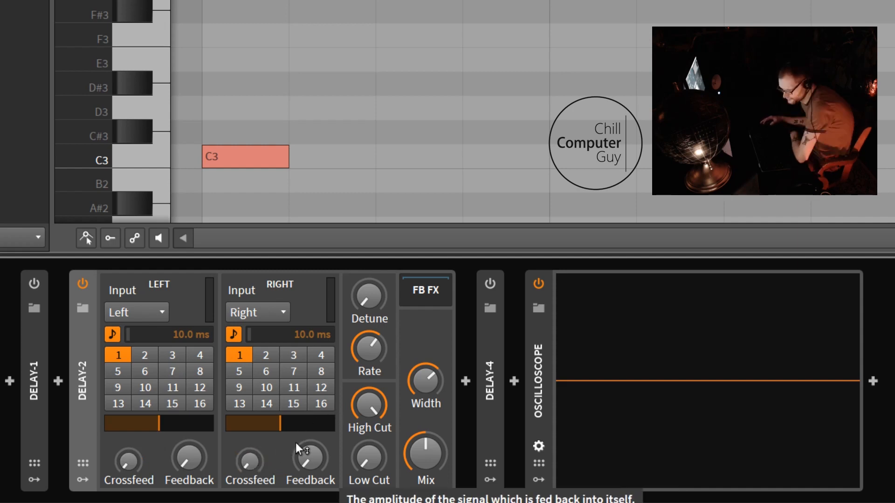
Try Delay-2's Detune and raise Mix to maximum, resetting Mix to its default
left_click(368, 410)
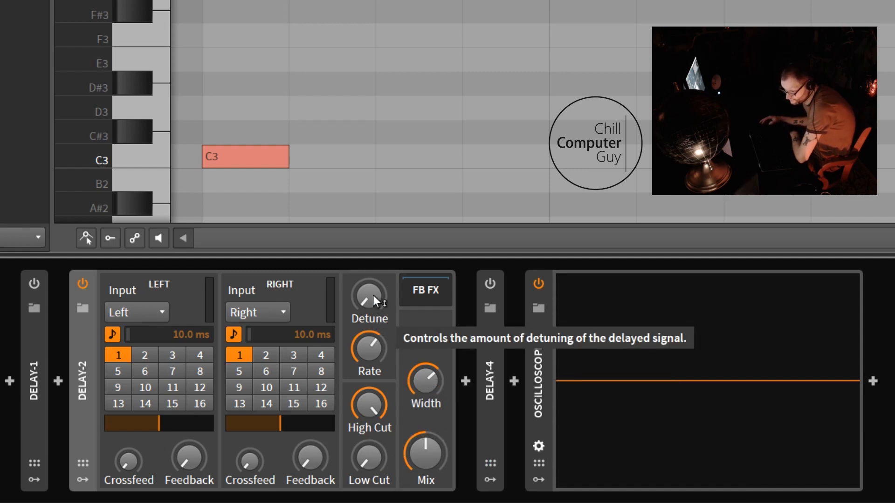
left_click_drag(373, 294, 369, 319)
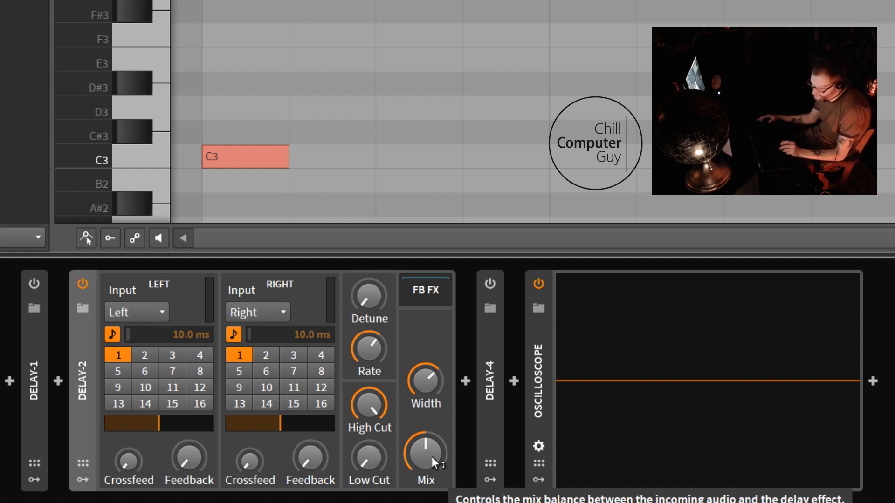
mouse_move(432, 456)
left_mouse_down()
mouse_move(431, 443)
mouse_move(431, 458)
left_mouse_up()
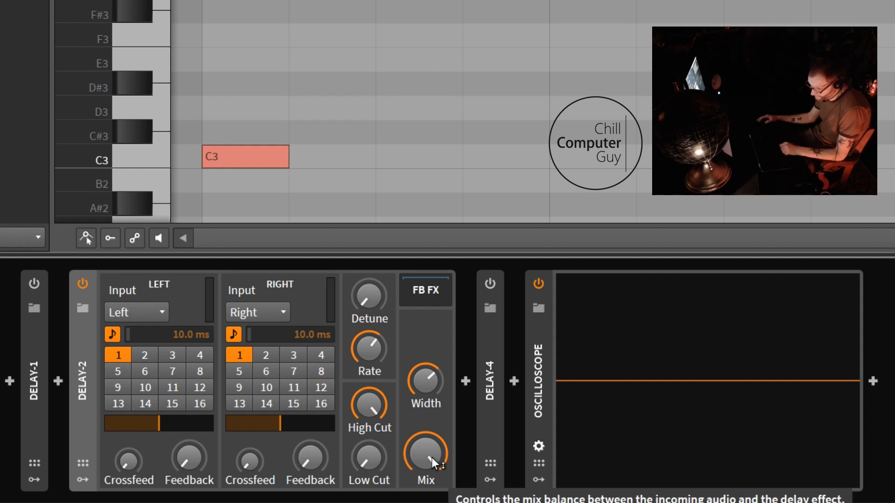
double_click(431, 452)
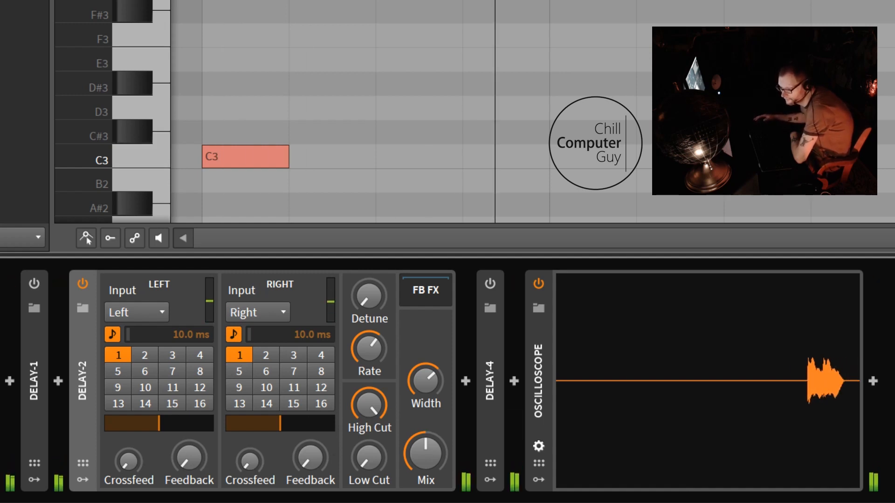
Raise the Crossfeed and Feedback of both Delay-2 channels during playback, with more Crossfeed on the left and more Feedback on the right
left_click_drag(251, 459, 249, 467)
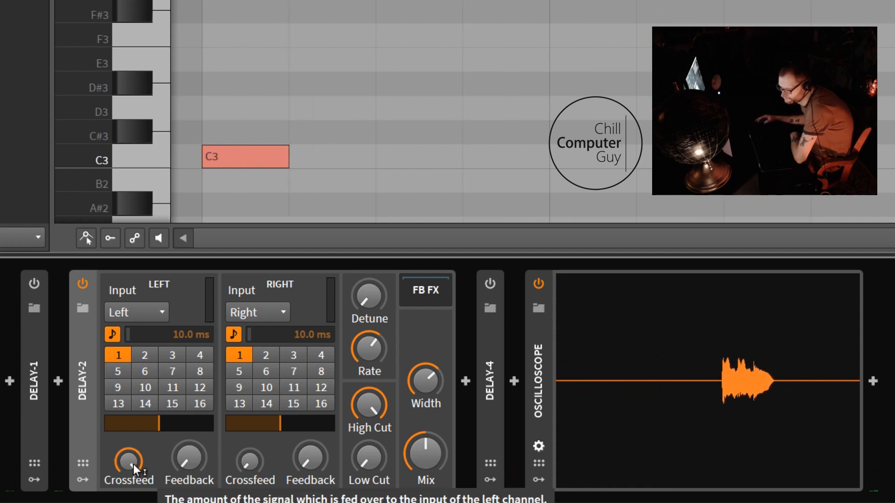
left_click_drag(133, 464, 133, 465)
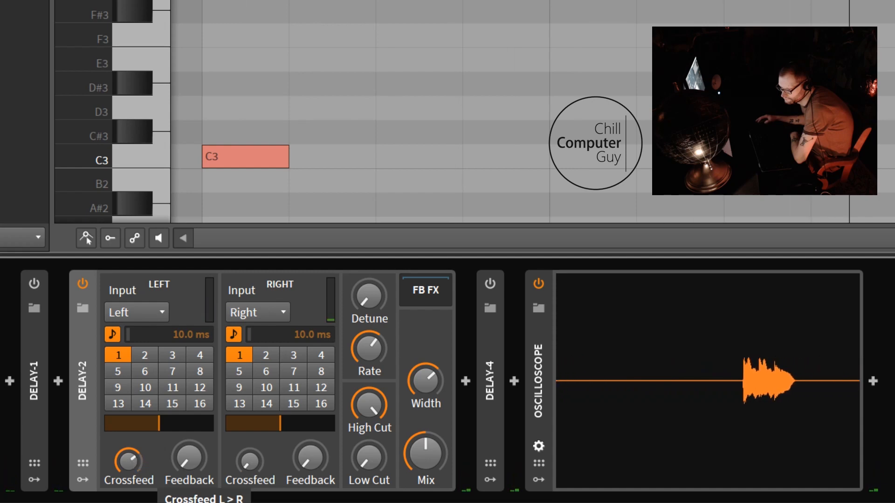
left_click_drag(253, 457, 252, 450)
left_click_drag(191, 460, 191, 437)
left_click_drag(312, 465, 312, 410)
left_click_drag(191, 459, 191, 443)
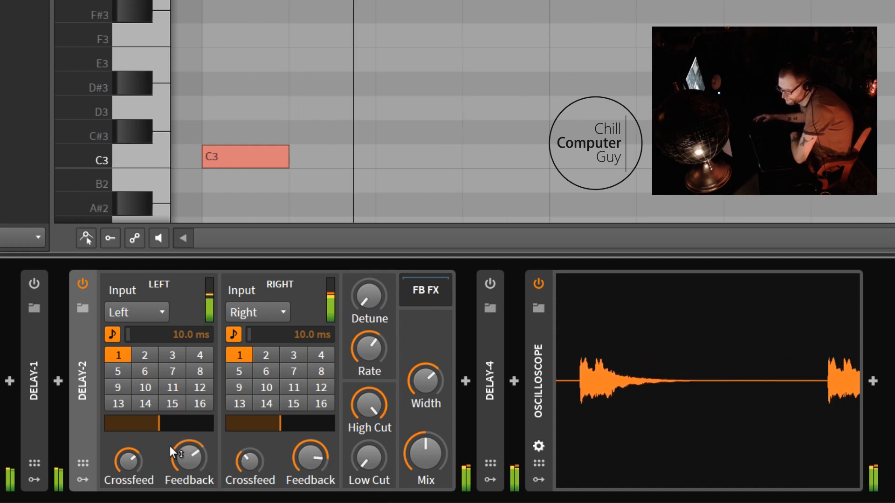
Set Delay-2's Detune to about 48.8 cents and its Rate to maximum
left_click_drag(363, 301, 364, 281)
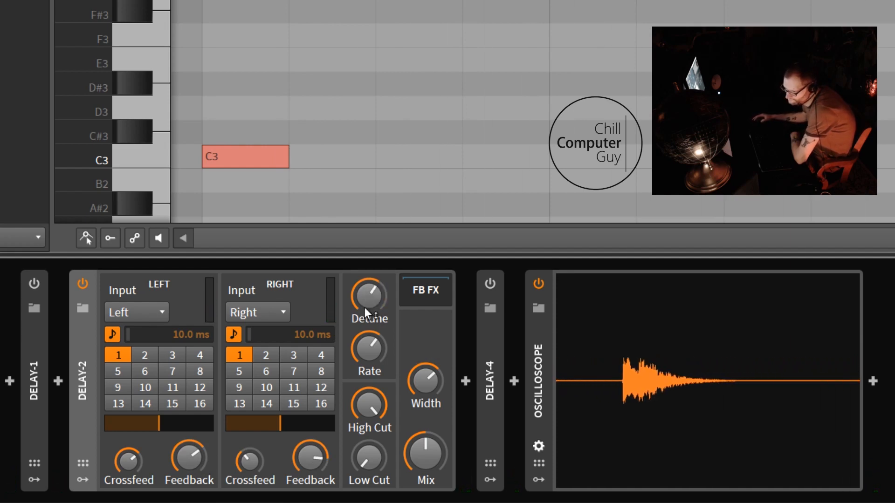
left_click_drag(370, 348, 370, 334)
left_click_drag(372, 302, 372, 308)
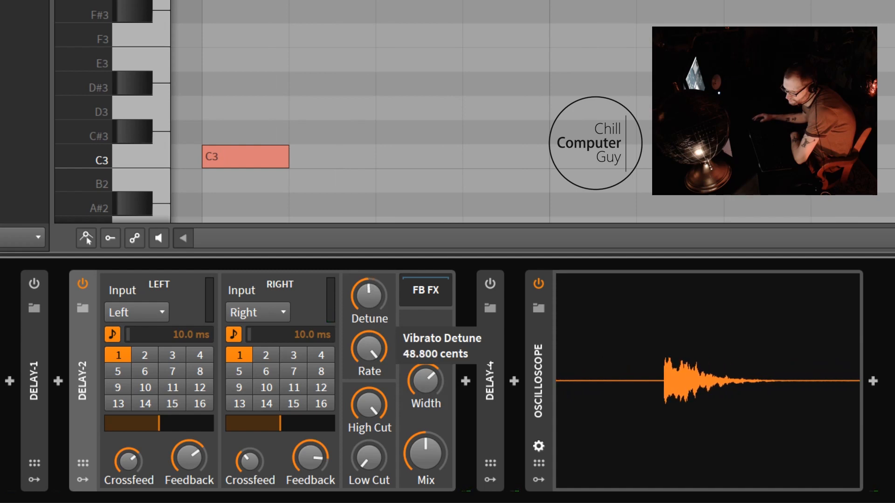
Set the left delay time to 2 sixteenths, raise left Feedback, Detune and right Crossfeed, and lower Rate to below halfway
left_click(146, 353)
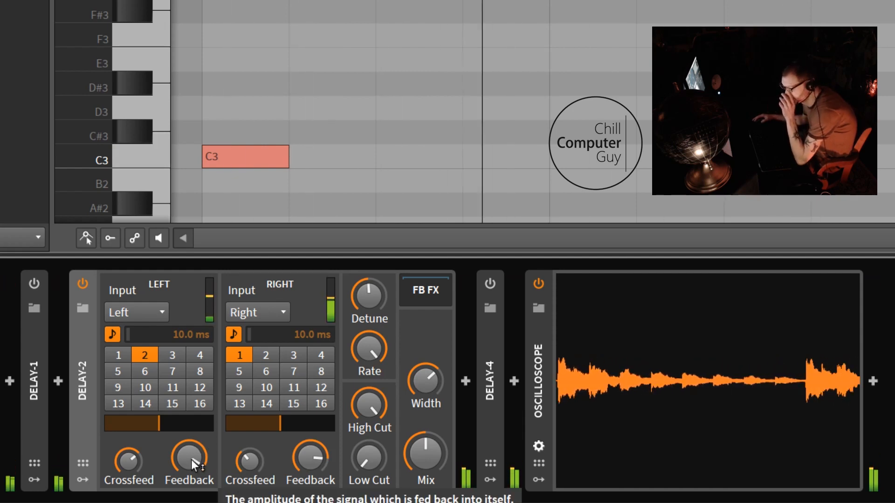
mouse_move(359, 296)
left_mouse_down()
mouse_move(359, 289)
mouse_move(364, 309)
left_mouse_up()
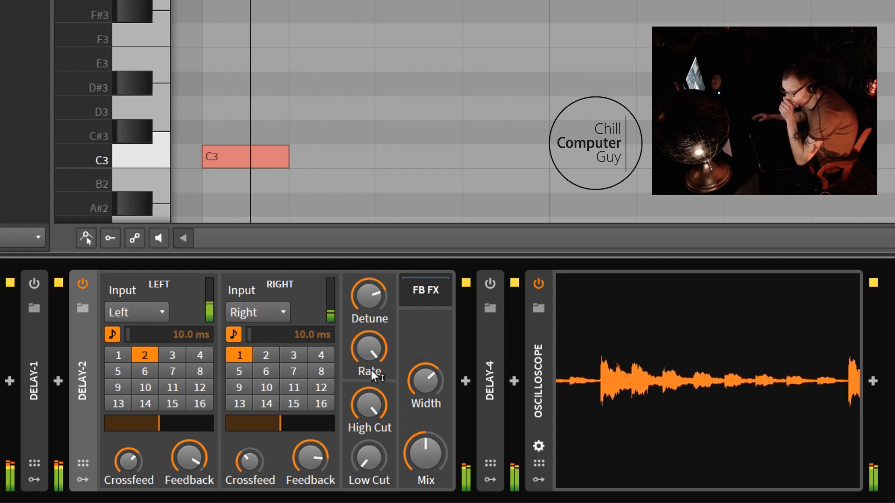
mouse_move(370, 365)
mouse_move(362, 347)
left_mouse_down()
mouse_move(365, 366)
mouse_move(366, 345)
left_mouse_up()
mouse_move(248, 464)
left_mouse_down()
mouse_move(249, 440)
mouse_move(248, 460)
left_mouse_up()
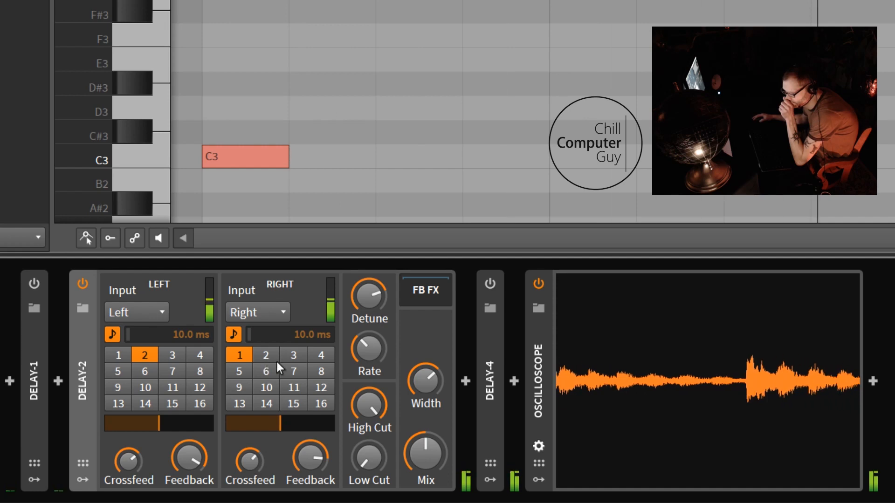
Set Delay-2's right delay time to 4 sixteenths and add an E3, a D3 and further notes after the C3
left_click(320, 356)
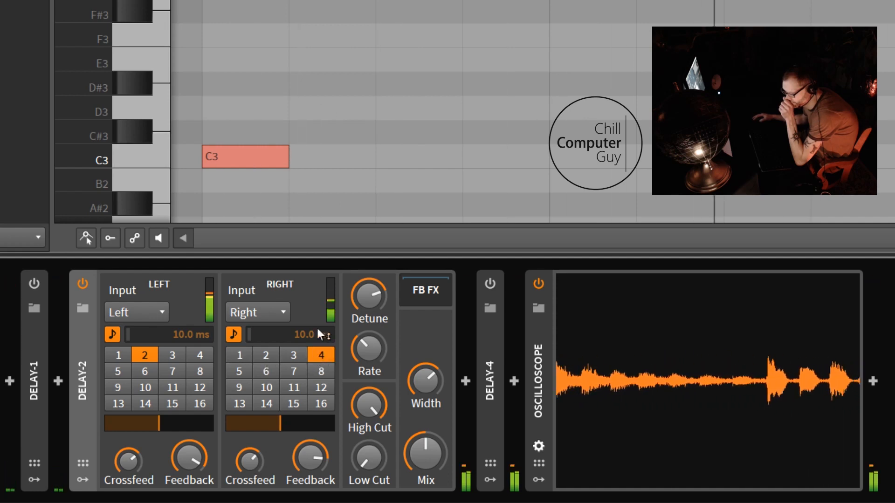
double_click(306, 58)
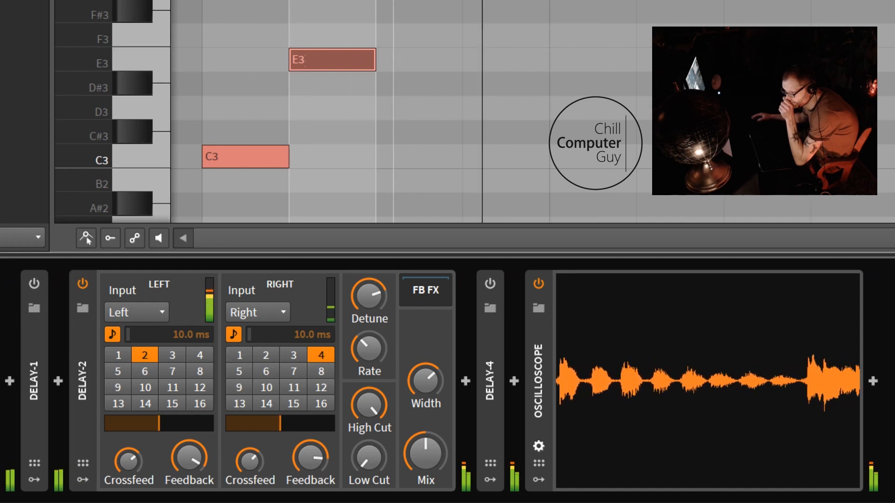
double_click(393, 1)
double_click(509, 112)
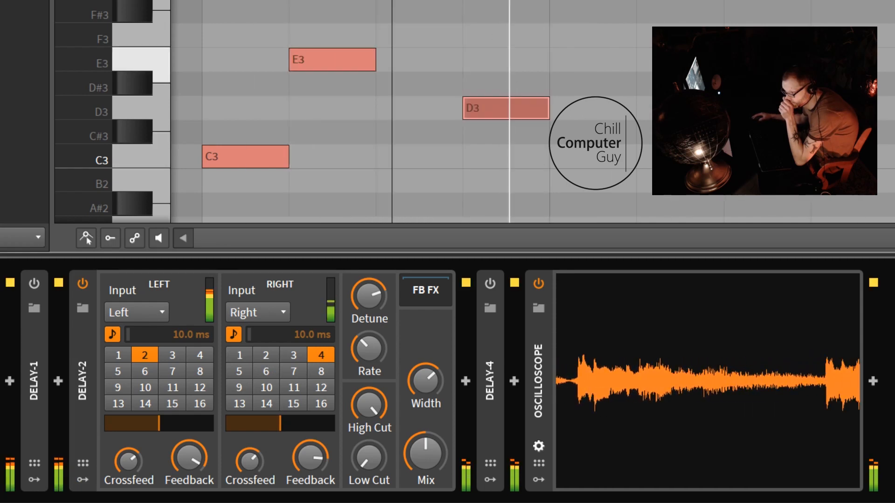
double_click(589, 1)
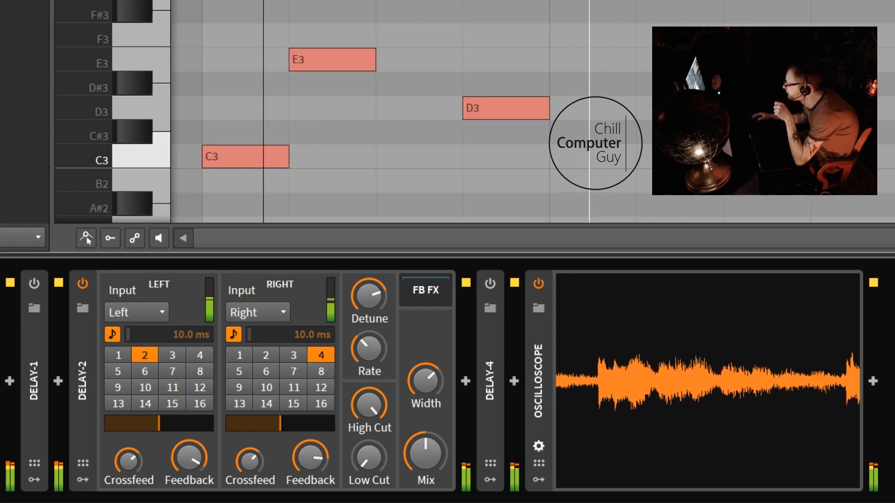
double_click(774, 110)
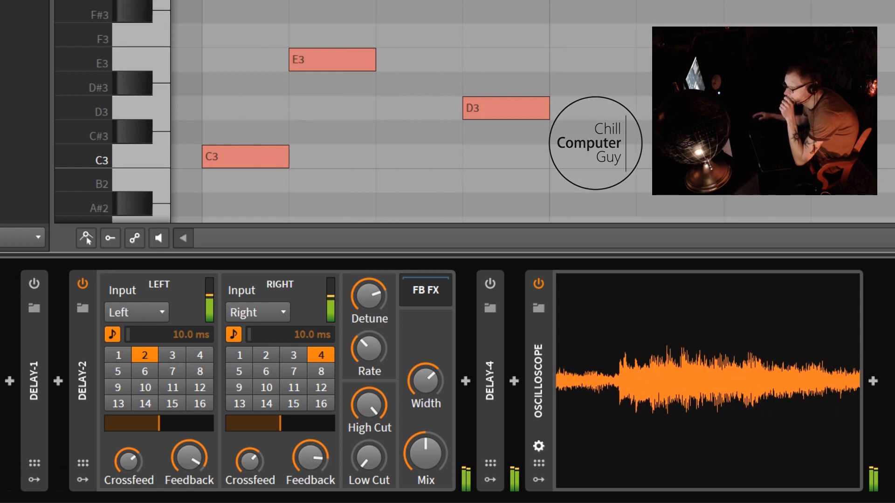
Lower the Feedback of both Delay-2 channels, more strongly on the right, and set the right Crossfeed to about halfway
left_click_drag(322, 443, 321, 466)
left_click_drag(191, 461, 191, 478)
left_click_drag(240, 462, 240, 470)
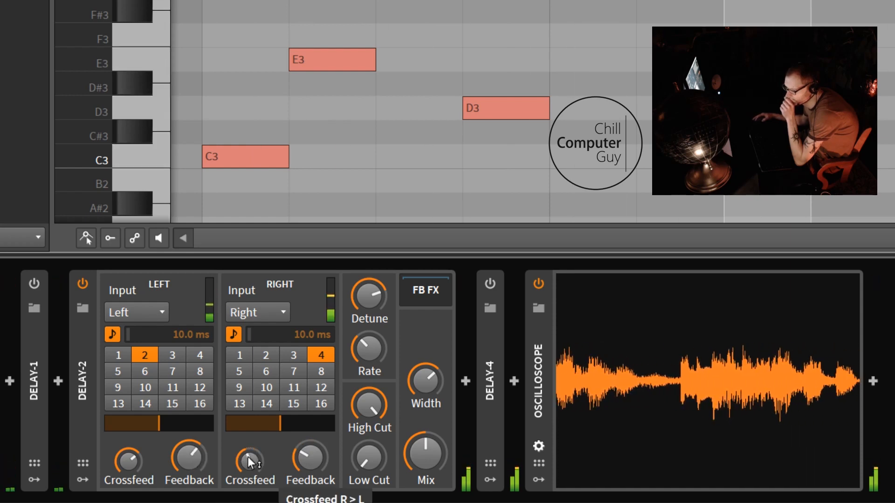
left_click_drag(254, 460, 254, 454)
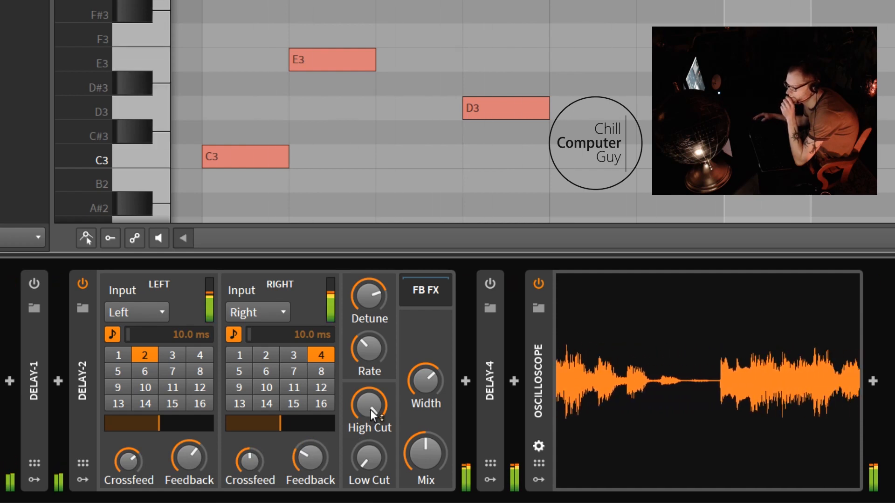
Set Delay-2's Width to maximum and Mix to about halfway, and vary Detune, ending below halfway
left_click_drag(425, 381, 376, 334)
left_click_drag(367, 299, 367, 308)
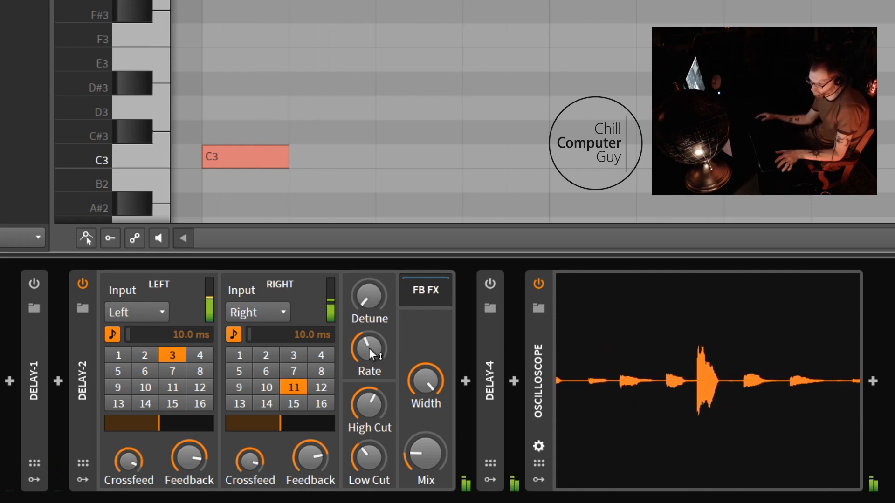
mouse_move(367, 298)
left_mouse_down()
mouse_move(368, 261)
mouse_move(366, 296)
left_mouse_up()
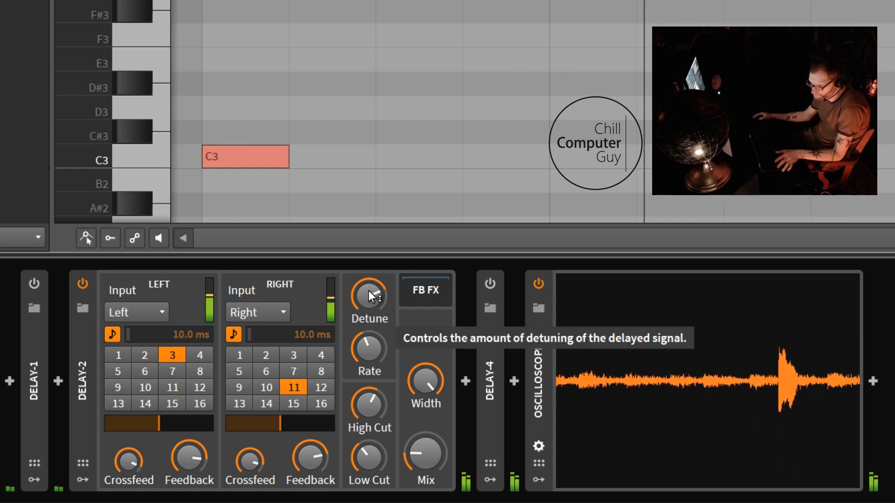
left_click_drag(424, 442, 424, 420)
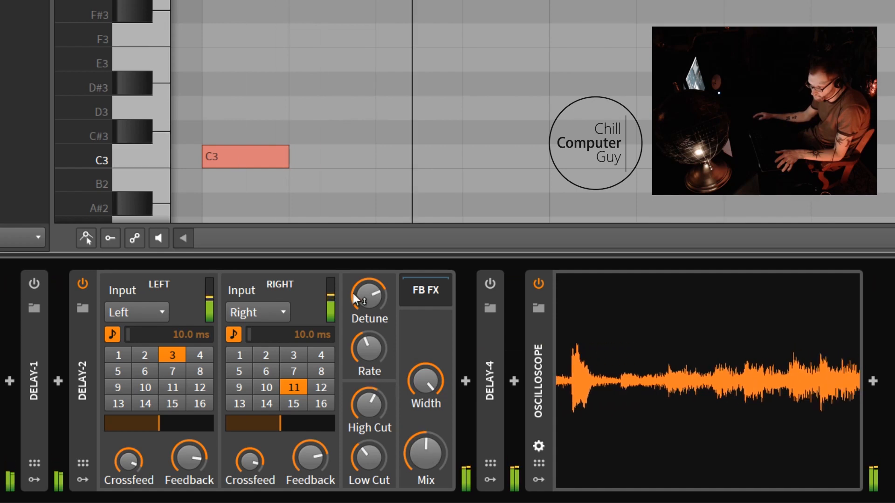
mouse_move(362, 292)
left_mouse_down()
mouse_move(368, 309)
mouse_move(368, 297)
left_mouse_up()
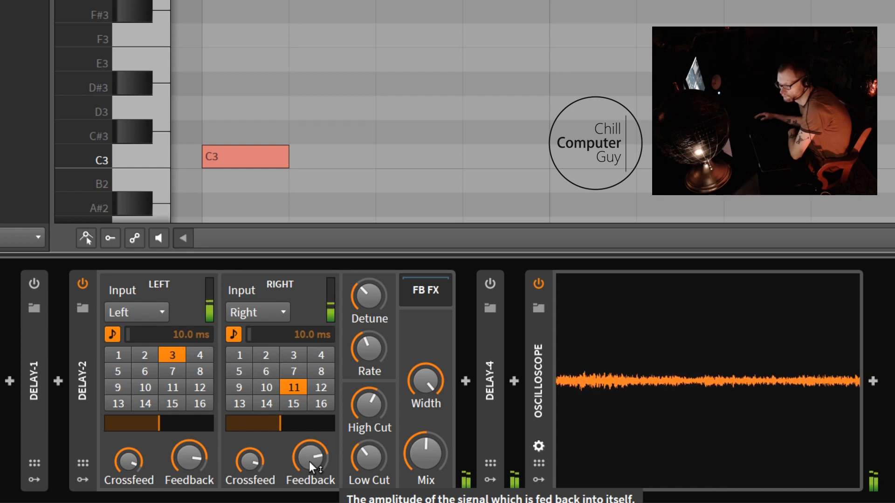
Bypass and re-enable Delay-2 several times to compare the sound, leaving the device switched off
left_click(82, 282)
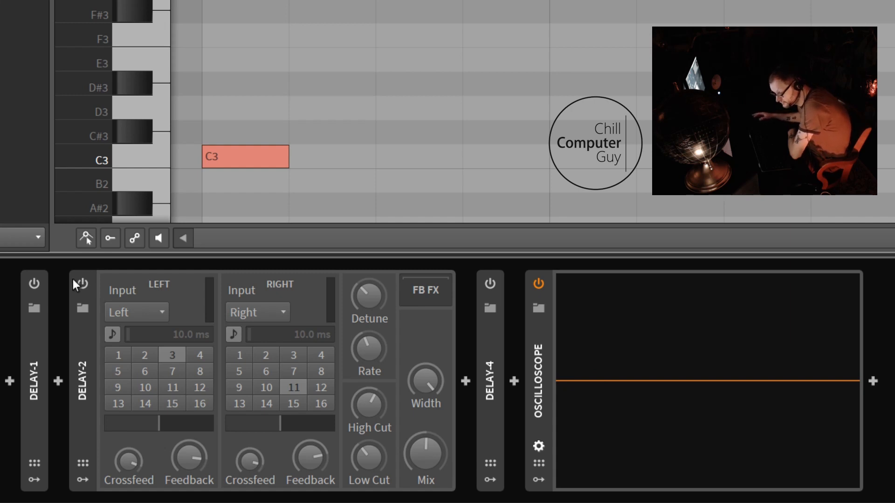
left_click(86, 287)
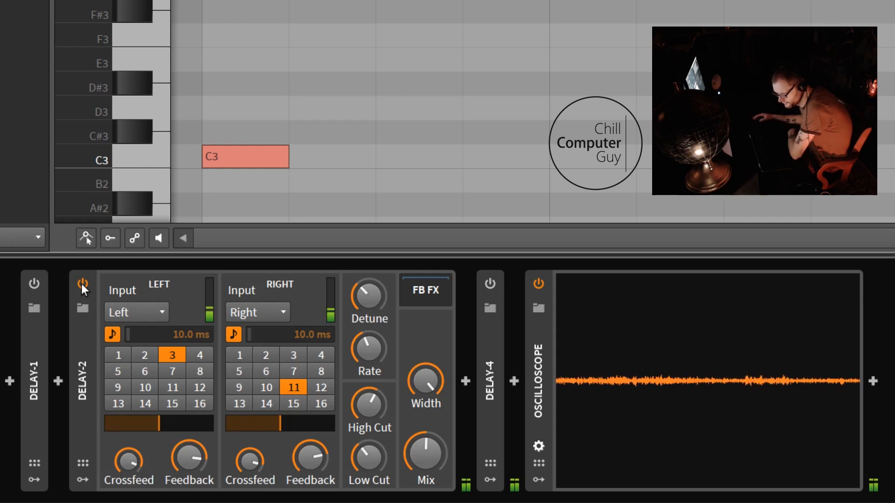
left_click(81, 283)
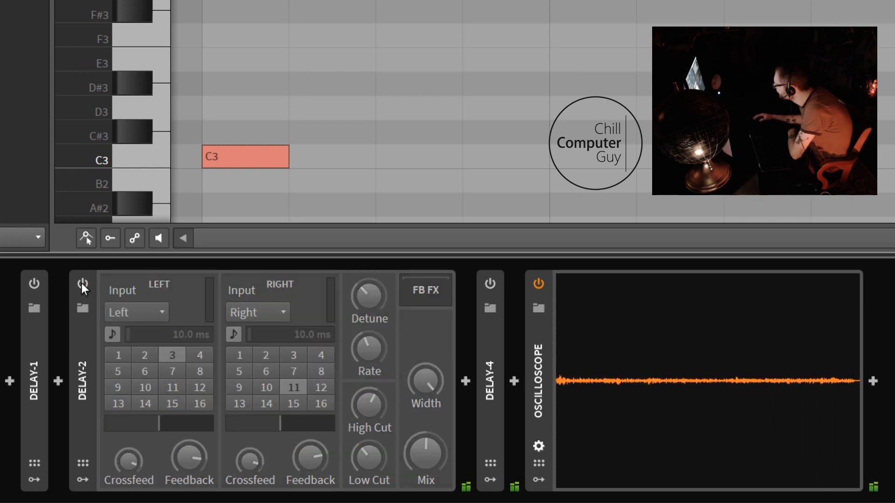
left_click(81, 283)
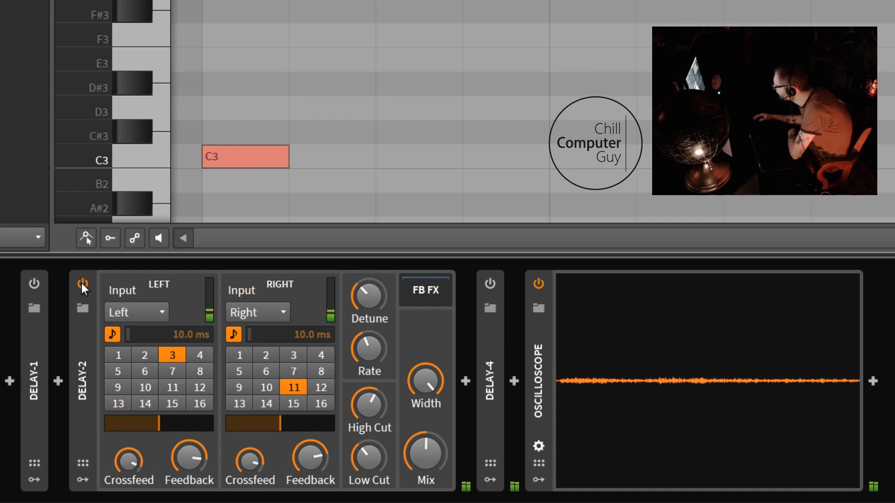
left_click(81, 283)
left_click(81, 284)
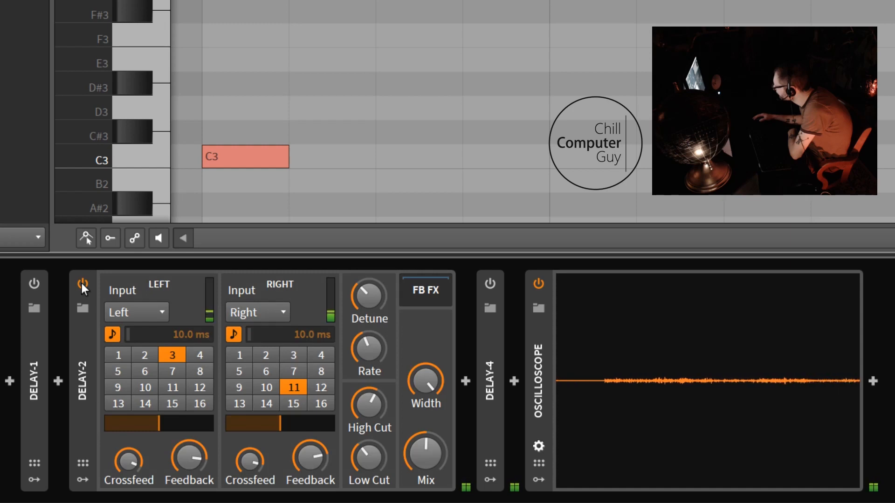
left_click(81, 283)
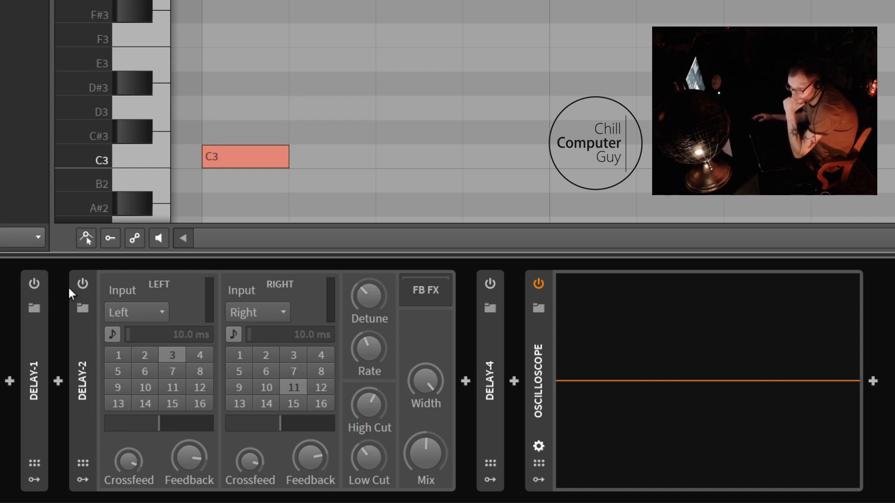
Collapse Delay-2, expand and enable Delay-4, and raise its line 1 input to maximum
left_click(89, 345)
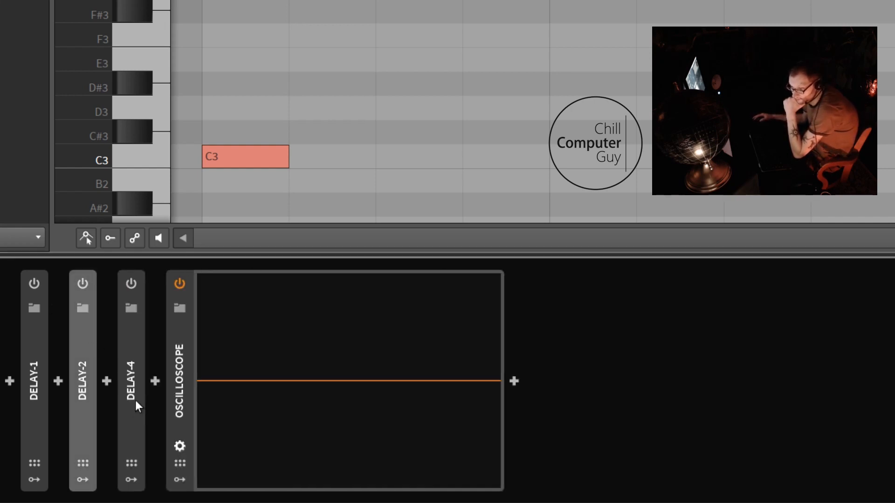
left_click(129, 339)
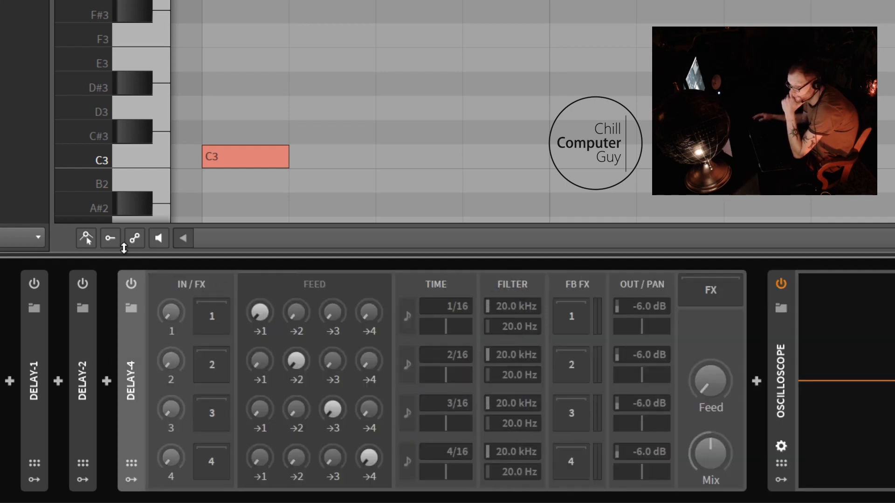
left_click(131, 285)
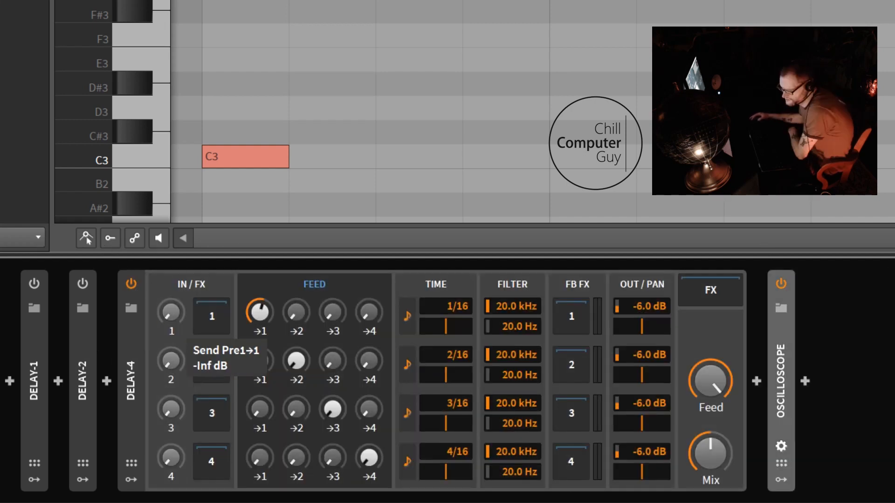
left_click_drag(172, 306, 172, 219)
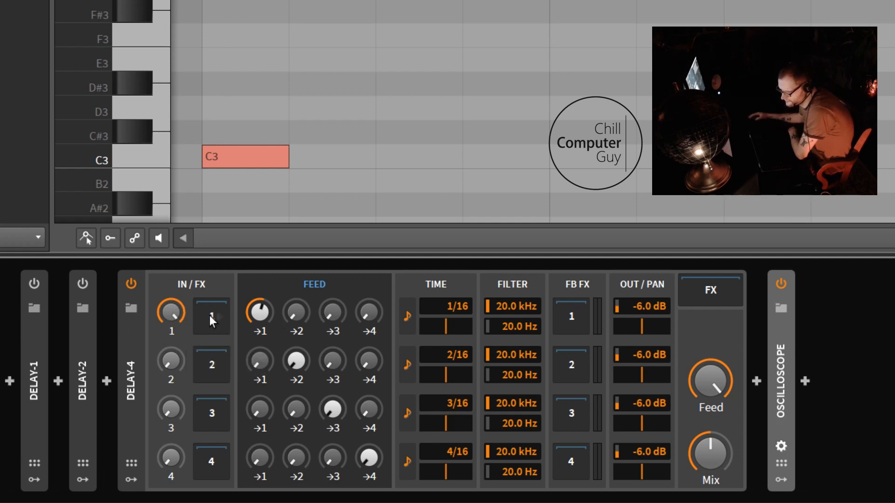
Turn line 1's self-feed down to minimum and chain Delay-4's lines by setting feeds 1→2, 2→3 and 3→4 to maximum
mouse_move(711, 380)
left_mouse_down()
mouse_move(711, 419)
mouse_move(711, 380)
left_mouse_up()
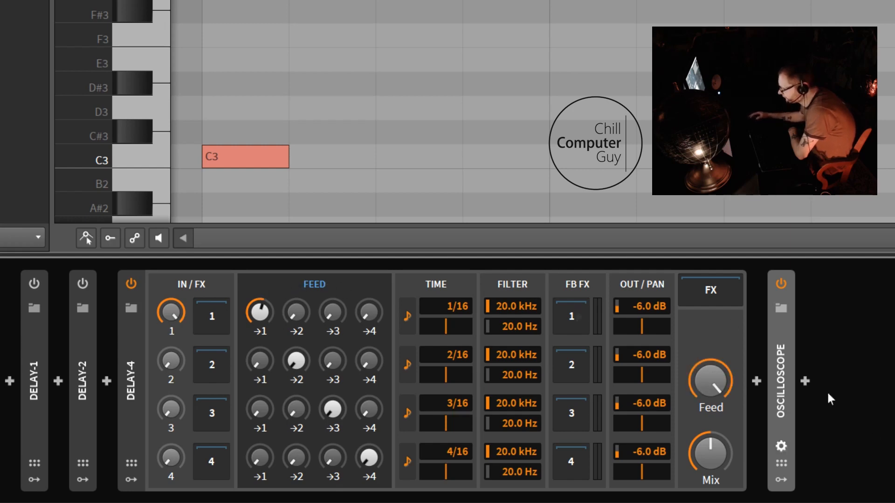
left_click_drag(715, 384, 715, 381)
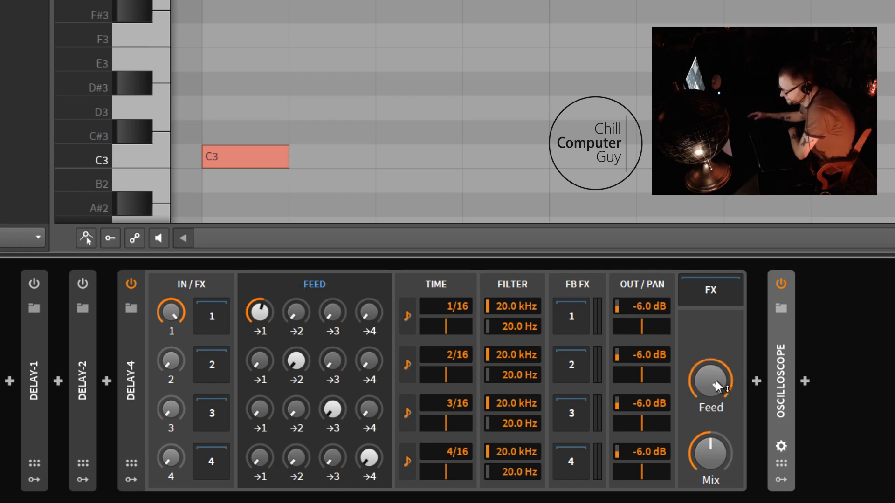
mouse_move(261, 311)
left_mouse_down()
mouse_move(261, 345)
mouse_move(266, 314)
left_mouse_up()
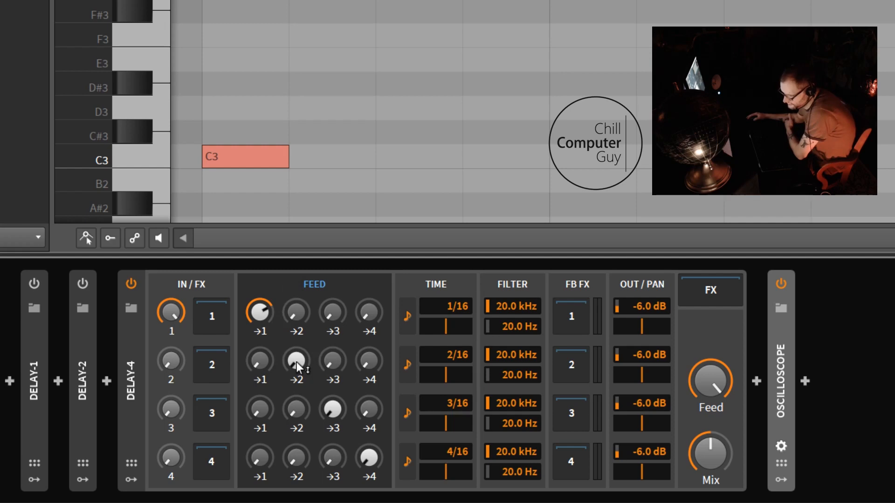
left_click_drag(261, 311, 261, 349)
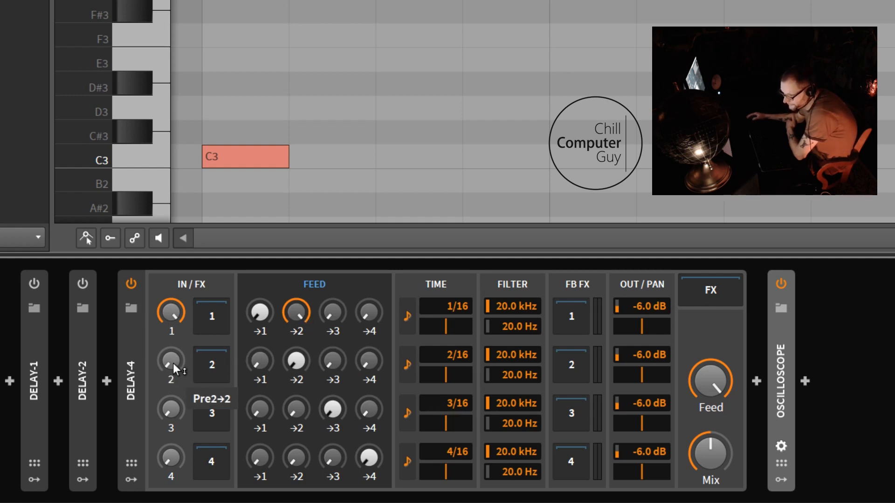
left_click(332, 361)
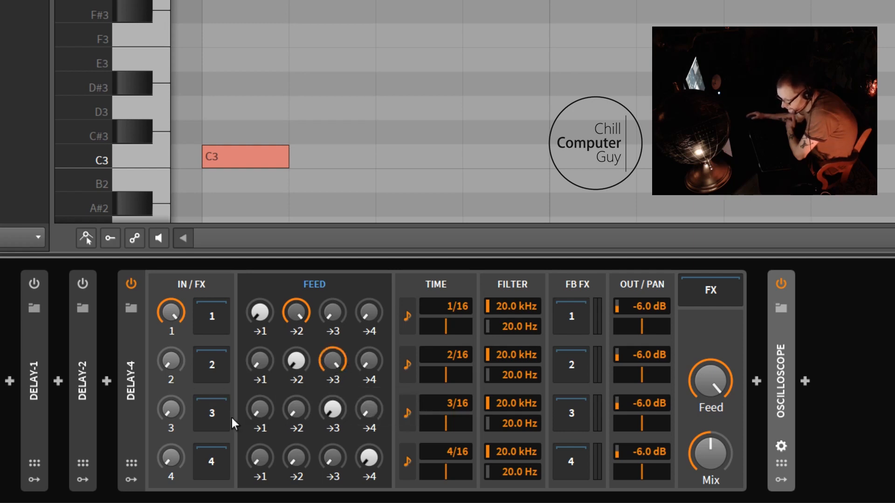
left_click(373, 407)
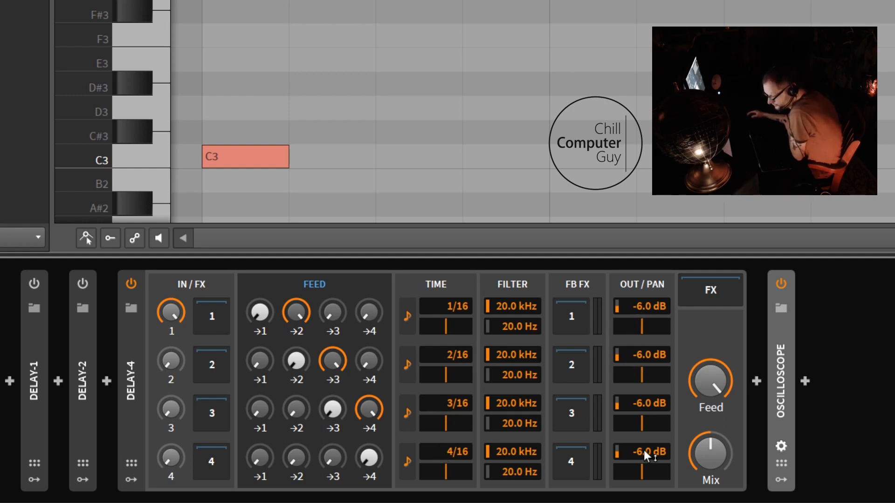
Pan Delay-4's four outputs alternately right and left, and set their levels to -1.5, -2.8, -2.8 and -1.3 dB
left_click_drag(645, 328, 662, 328)
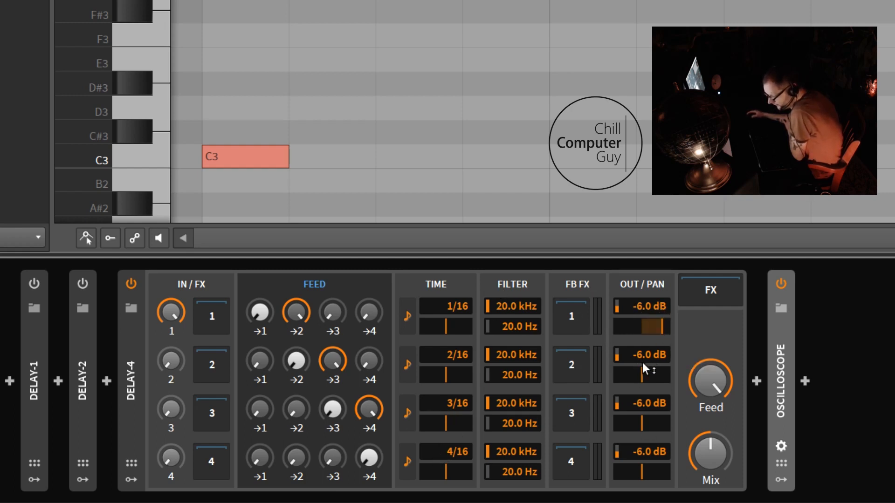
left_click_drag(641, 374, 628, 374)
left_click_drag(649, 422, 663, 422)
left_click_drag(642, 470, 646, 440)
left_click_drag(641, 404, 638, 279)
left_click_drag(647, 454, 646, 457)
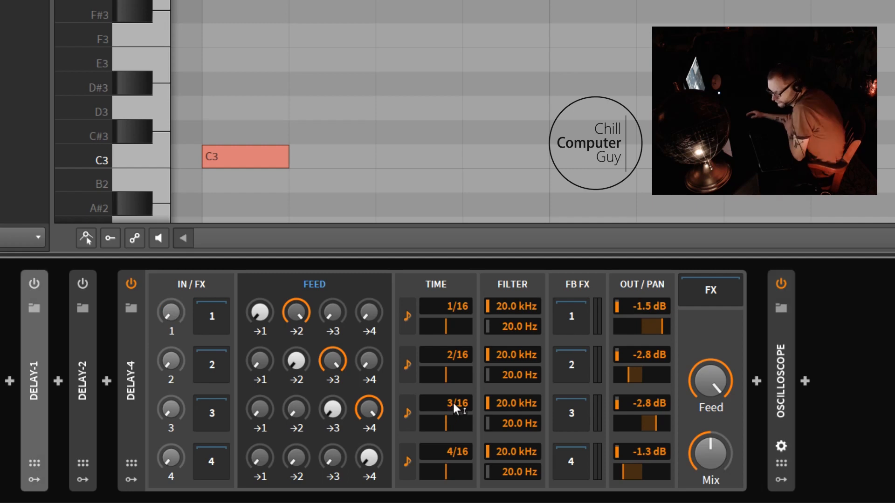
Switch all four Delay-4 lines to unsynced time and set lines 1, 2 and 3 to 597, 798 and 790 ms
left_click(409, 411)
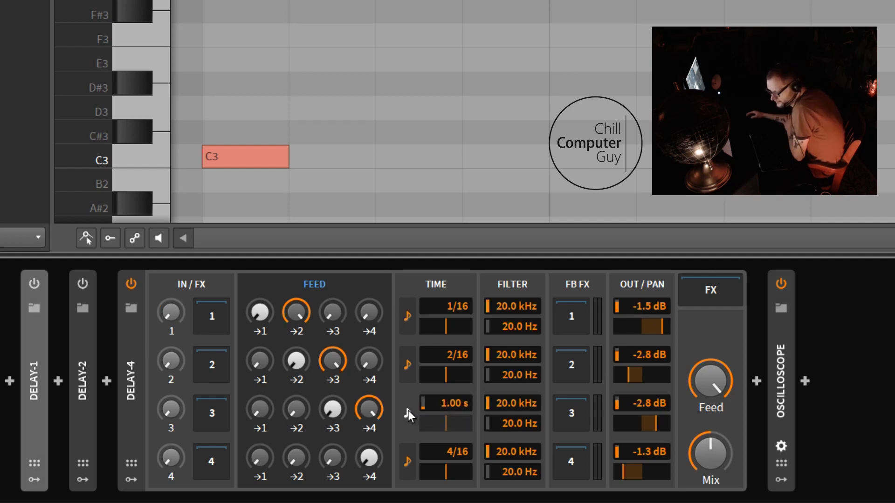
left_click(407, 364)
left_click(406, 315)
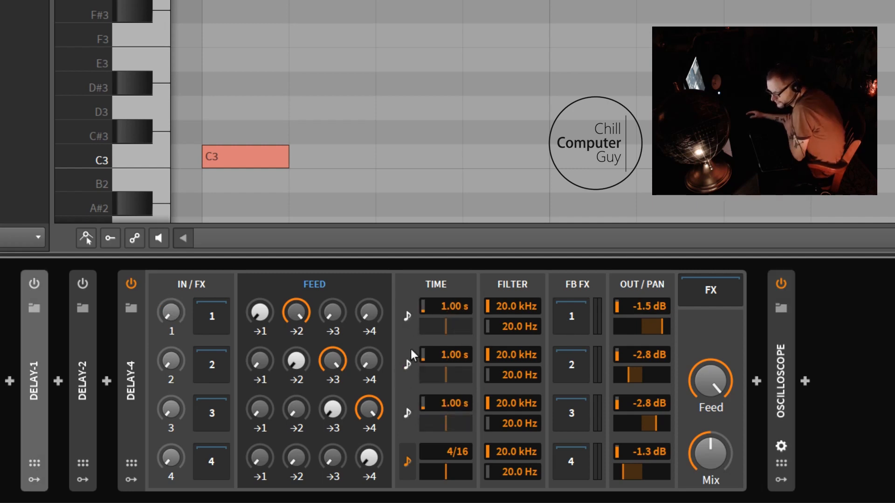
left_click(407, 460)
left_click_drag(454, 305, 458, 309)
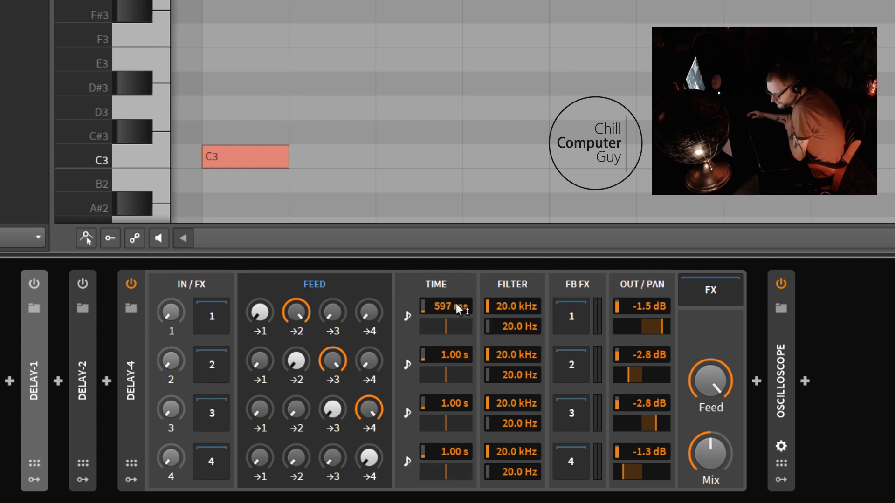
left_click_drag(456, 354, 458, 411)
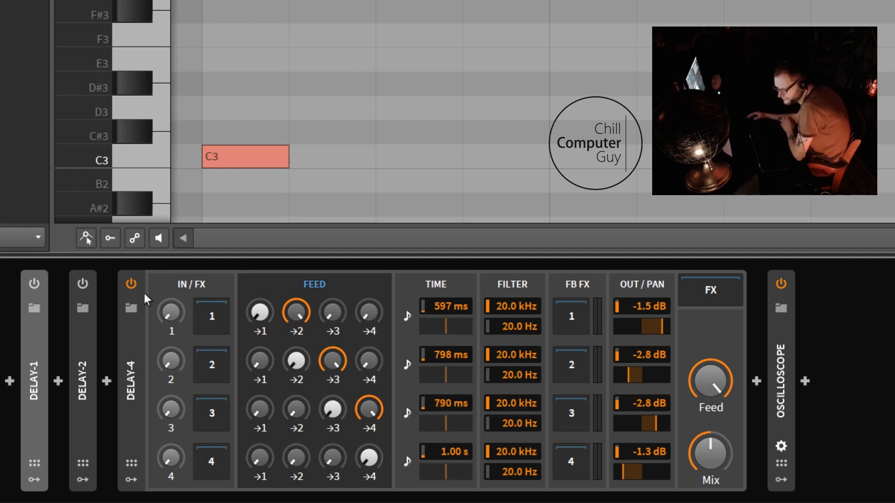
Try the line 1 input level of Delay-4 and start playback
mouse_move(170, 312)
left_mouse_down()
mouse_move(171, 265)
mouse_move(171, 329)
left_mouse_up()
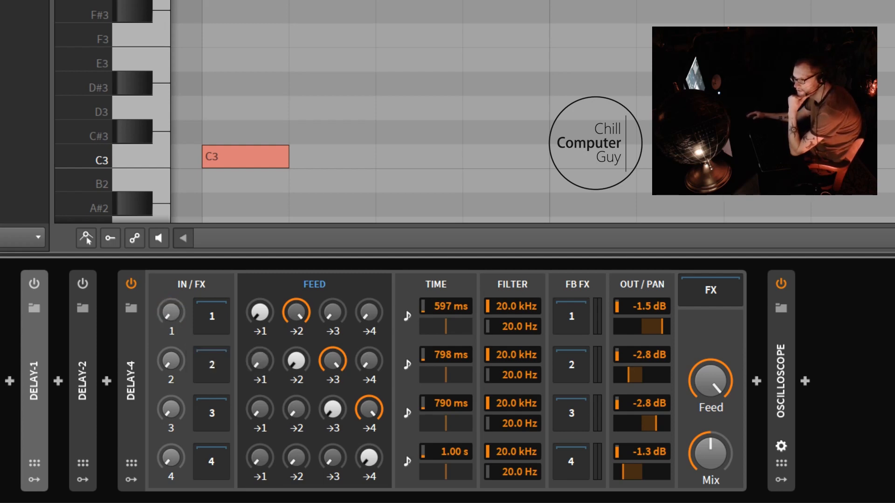
key("space")
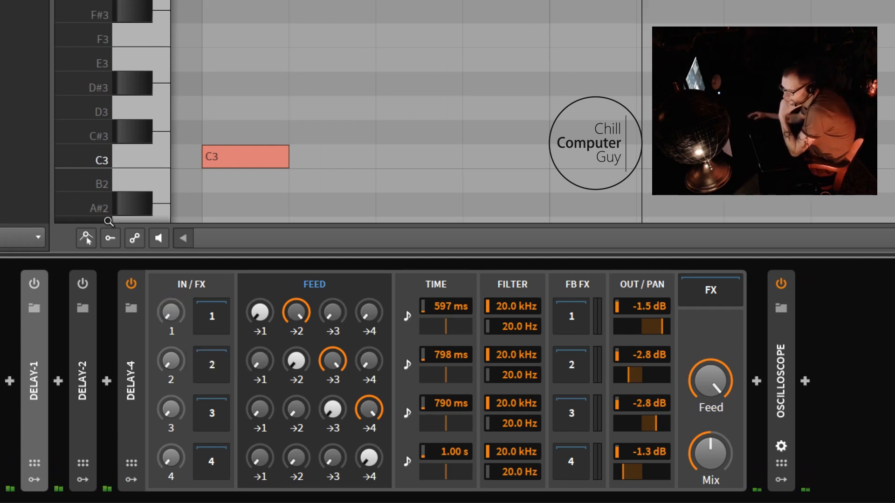
Turn line 1's input fully up and loop Delay-4's chain back by setting feed 4→1 to maximum
left_click_drag(171, 321, 171, 294)
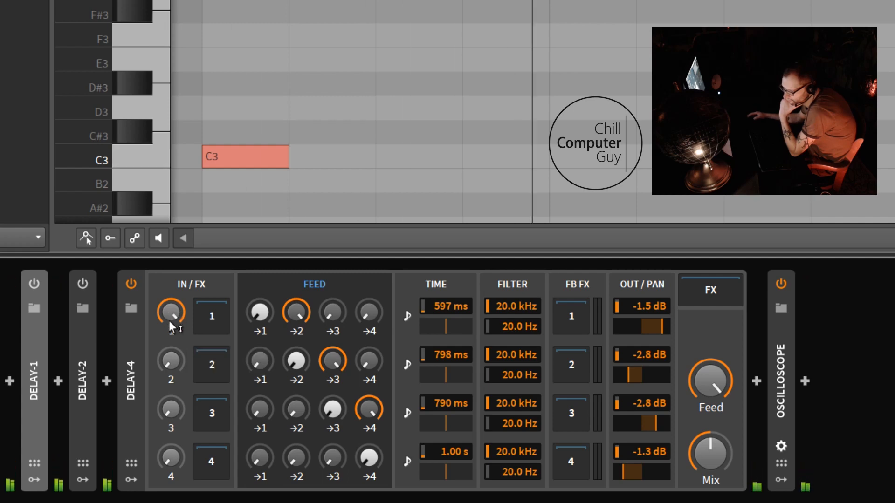
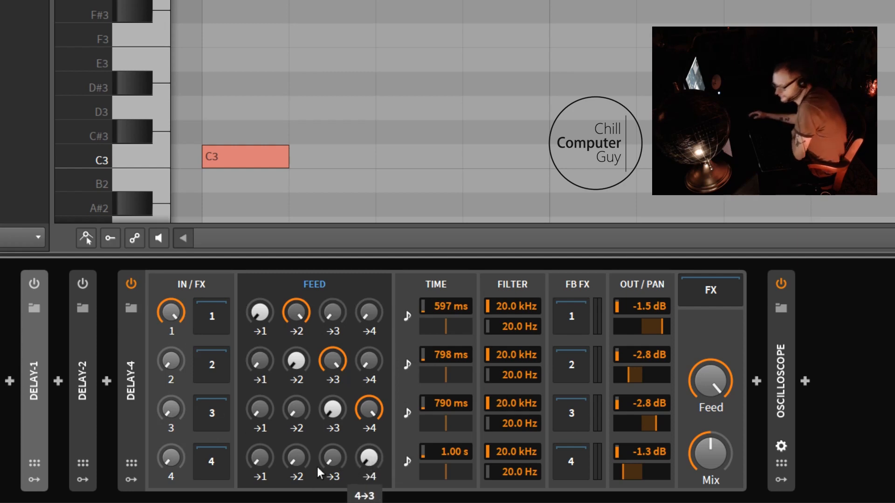
left_click_drag(260, 458, 260, 434)
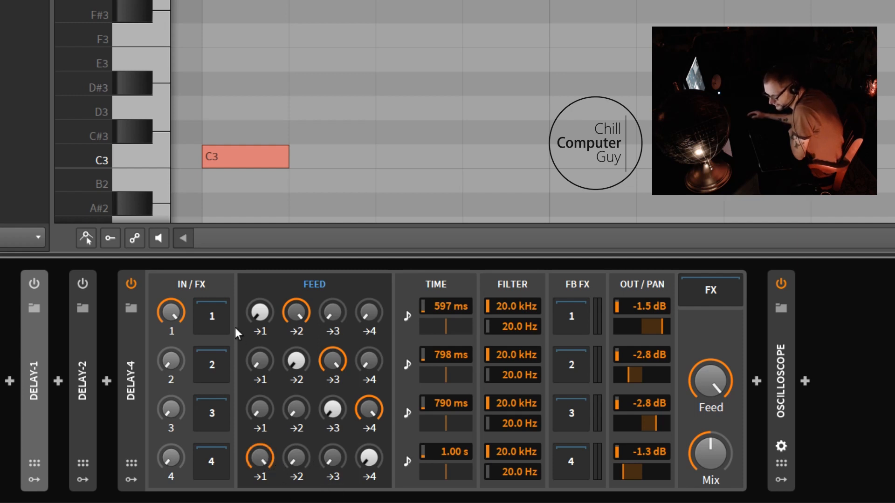
left_click_drag(171, 312, 171, 303)
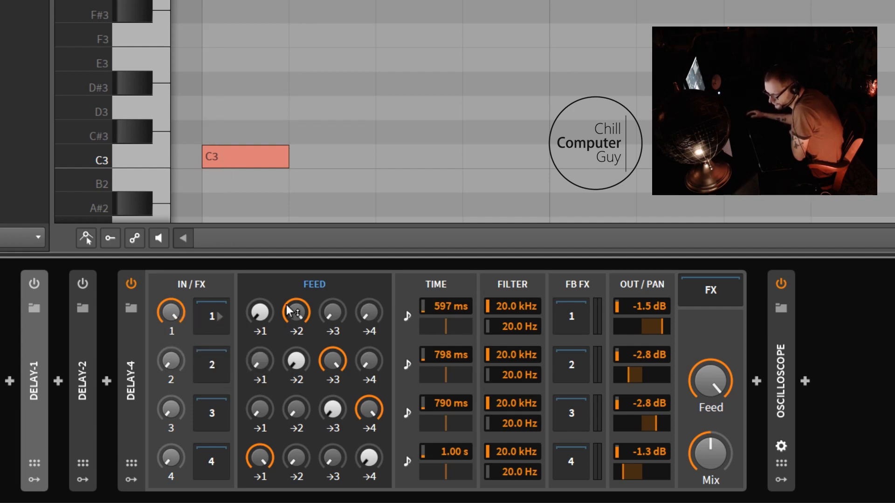
Try raised input levels on Delay-4's lines 3 and 4 during playback, and reset both to minimum
left_click_drag(173, 416, 173, 438)
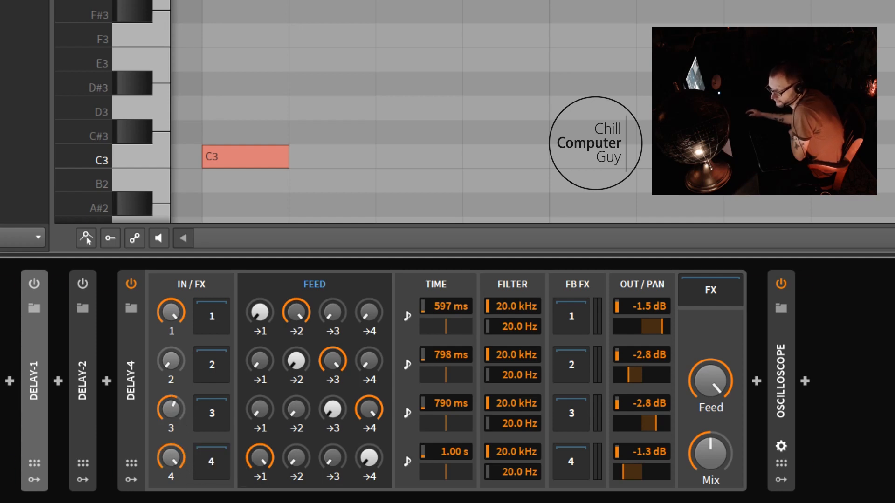
key("space")
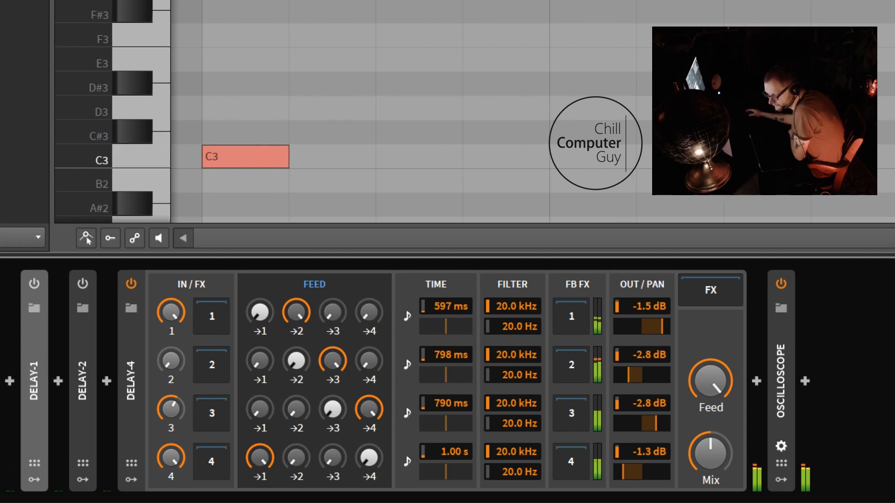
double_click(173, 408)
double_click(171, 457)
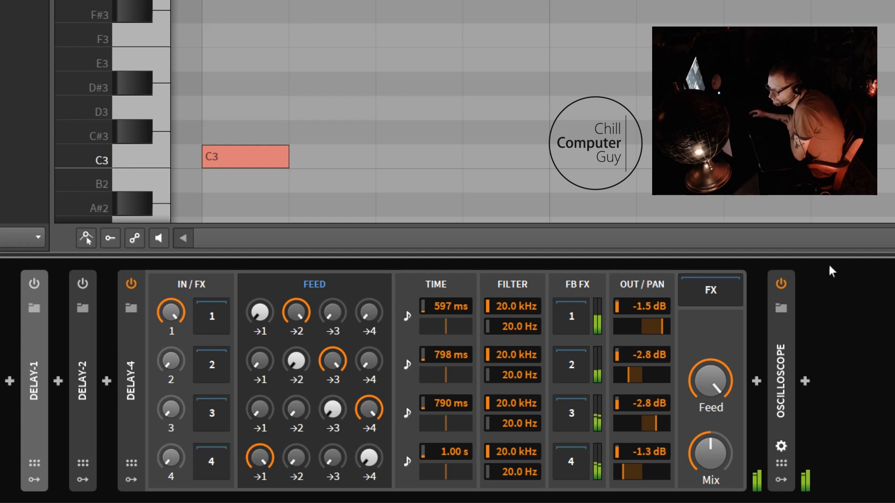
Try Delay-4's global Feed at -Inf dB and return it to maximum
double_click(722, 383)
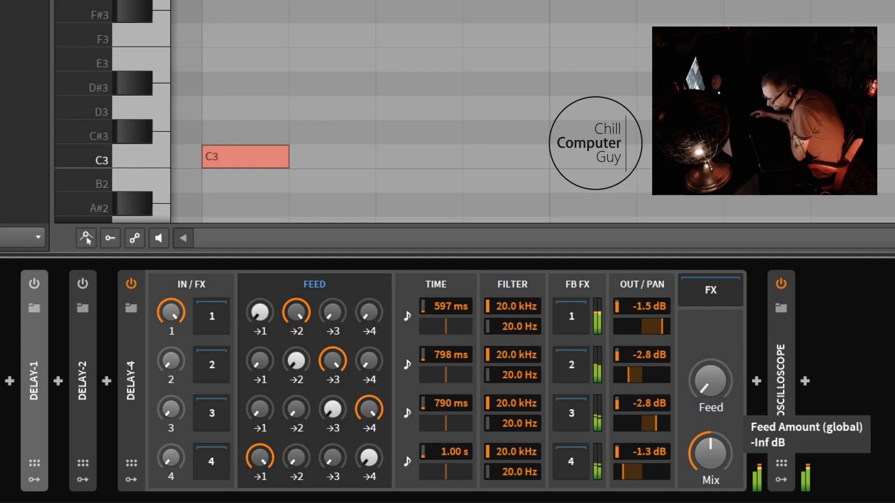
left_click_drag(715, 386, 715, 321)
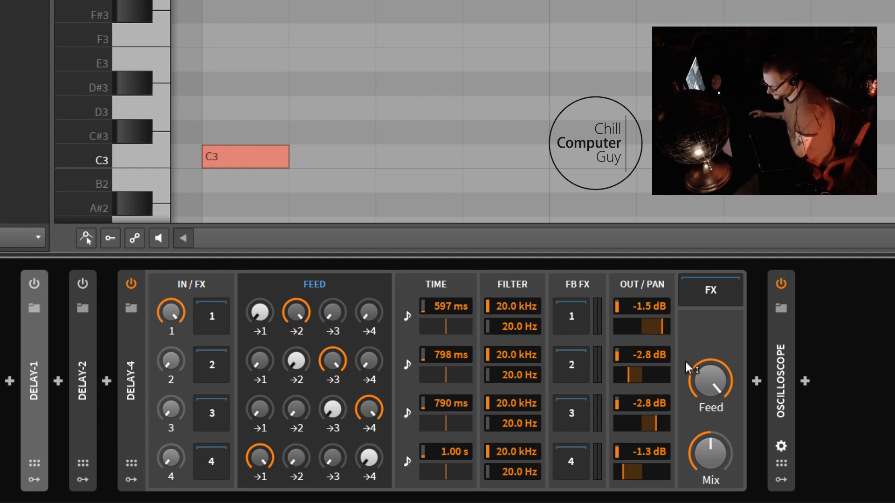
mouse_move(710, 379)
left_mouse_down()
mouse_move(710, 447)
mouse_move(709, 378)
left_mouse_up()
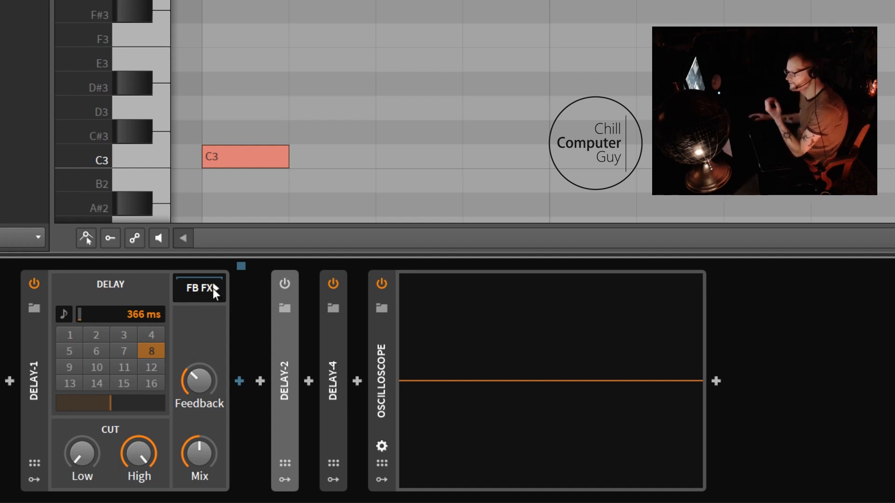
Insert a Comb filter into Delay-1's feedback FX chain
left_click(215, 287)
left_click(215, 286)
left_click(239, 381)
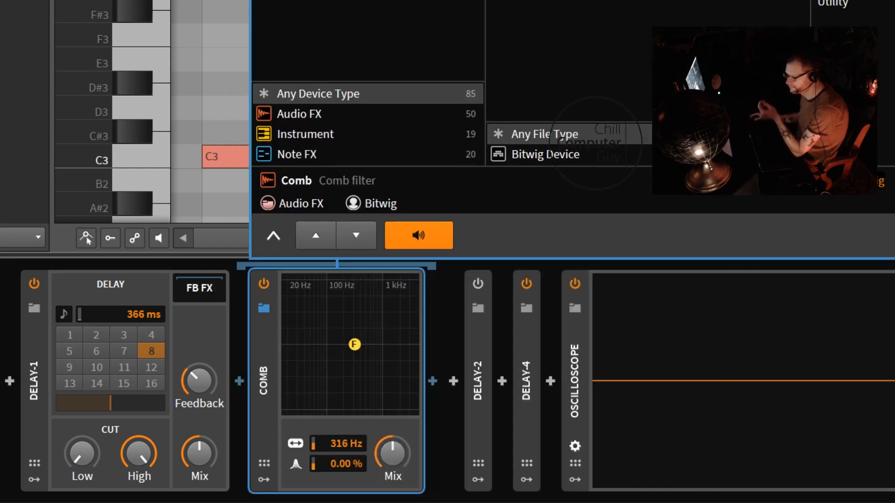
key("Return")
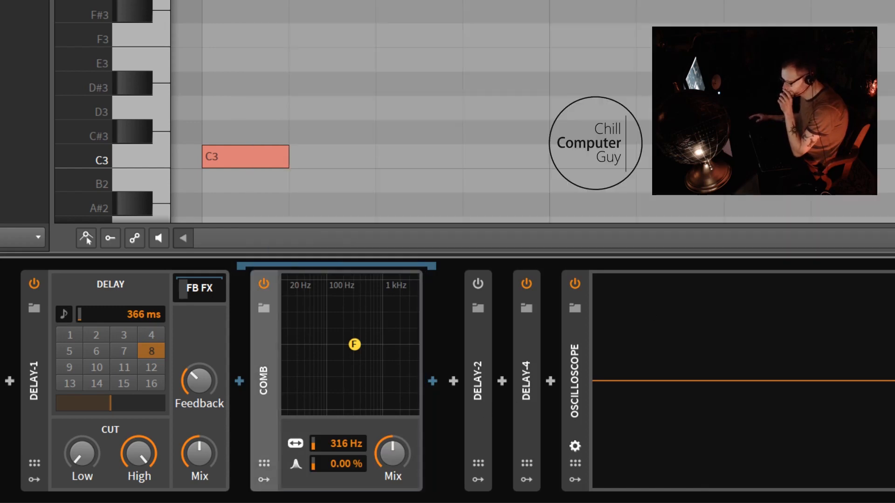
Set the Comb's mix to maximum, its frequency to 3.47 kHz and its feedback to 100 %, and start playback
double_click(394, 449)
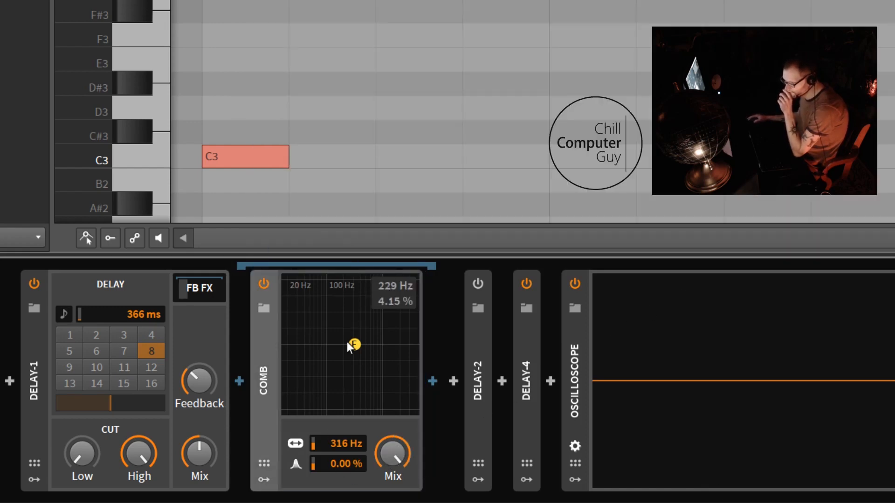
left_click_drag(379, 326, 441, 275)
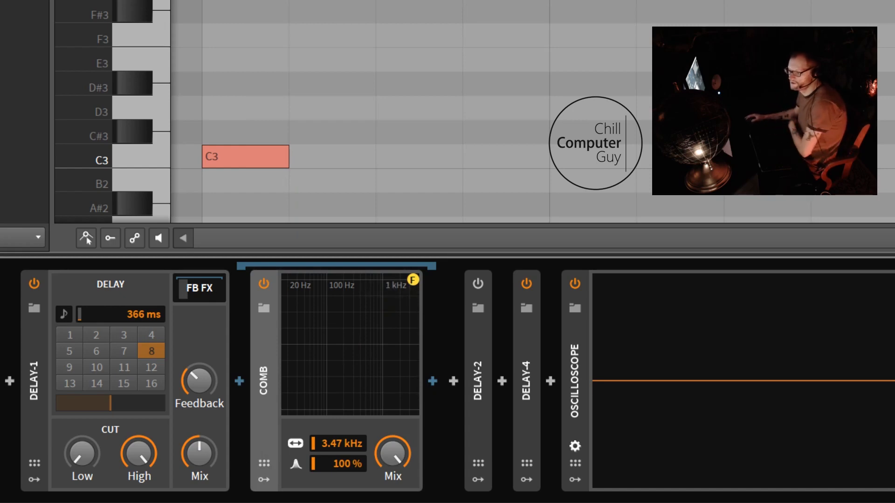
key("space")
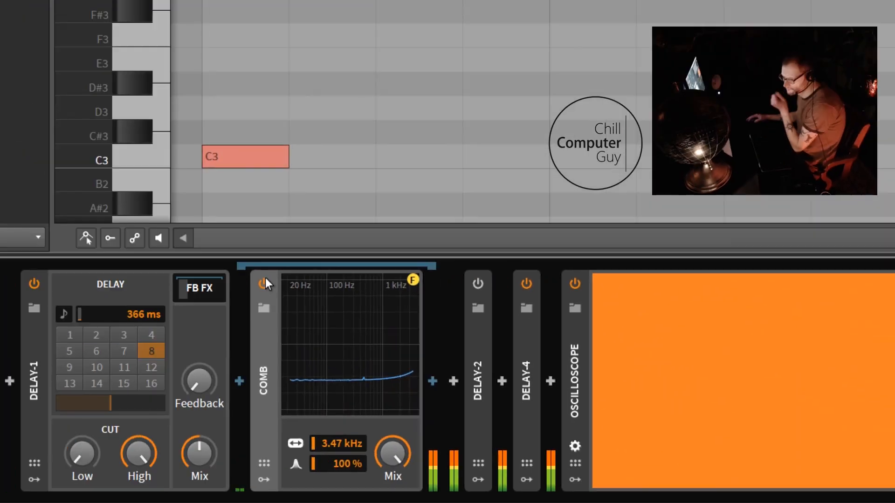
Tune the Comb to 2.04 kHz and 26.3 % while varying Delay-1's feedback, and reset that feedback
left_click(265, 282)
left_click_drag(413, 280, 391, 345)
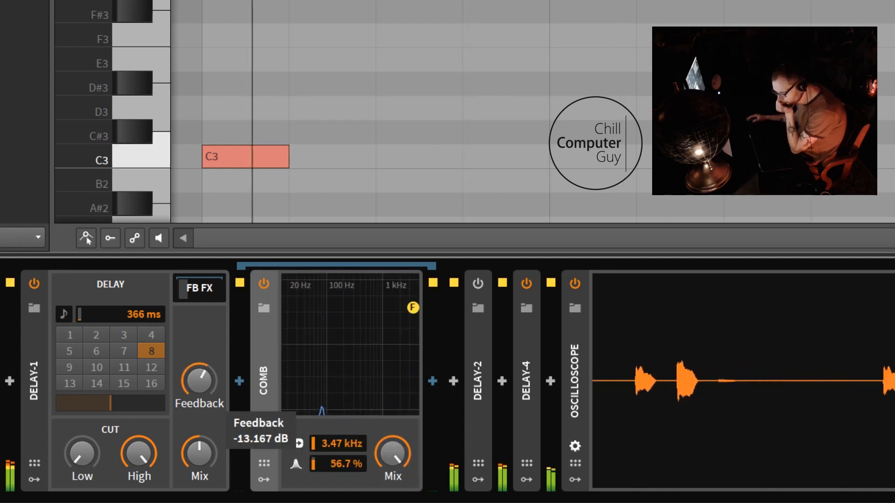
left_click_drag(199, 381, 199, 364)
left_click_drag(413, 308, 401, 327)
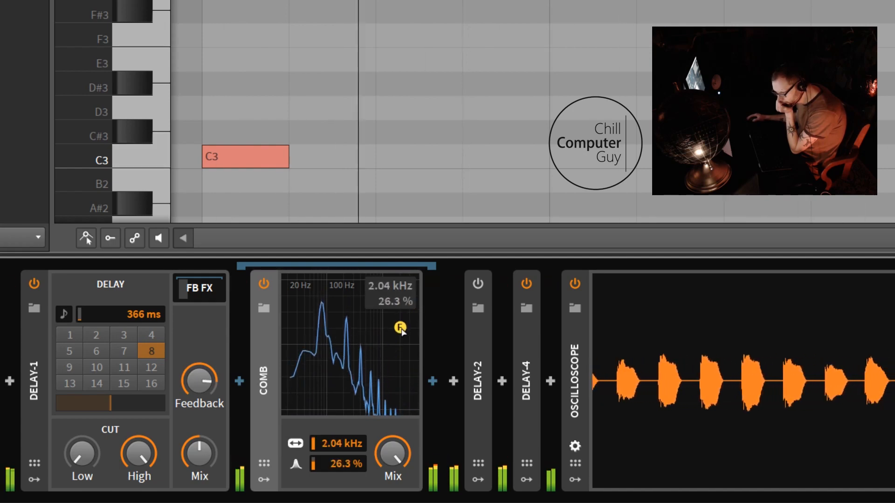
double_click(208, 381)
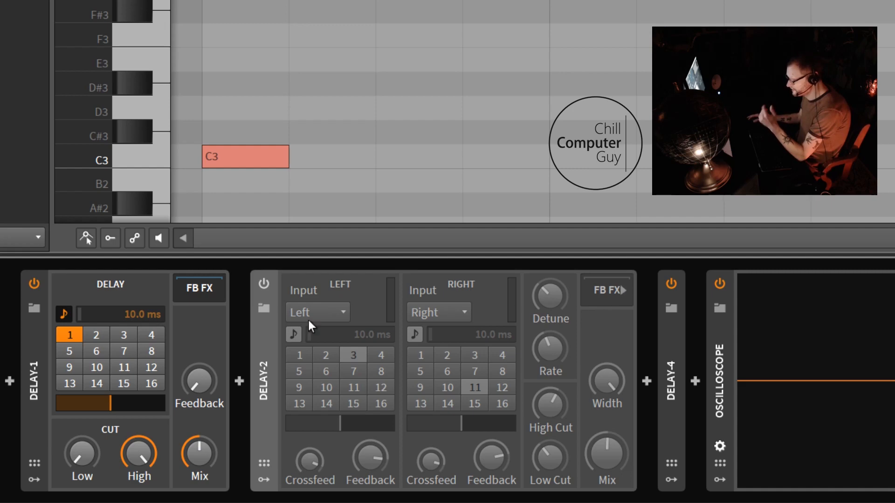
Review the controls of Delay-4 and Delay-2, leaving all three delay devices collapsed
double_click(263, 337)
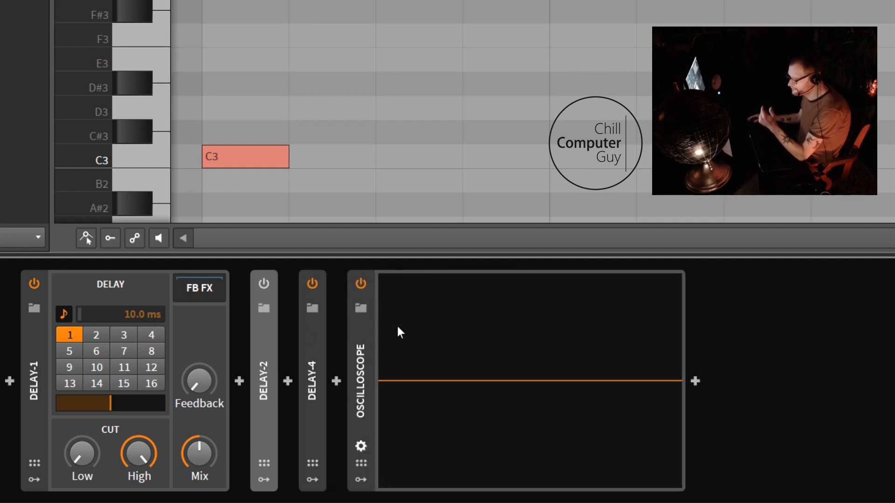
double_click(315, 339)
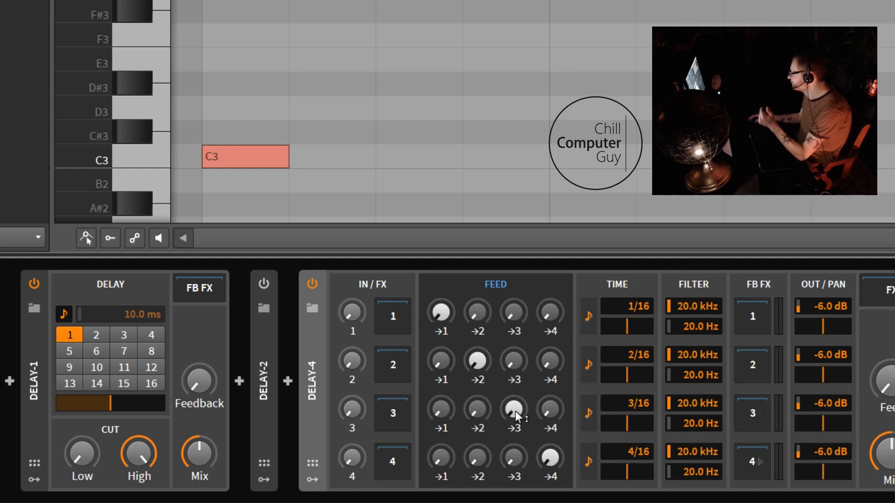
double_click(31, 385)
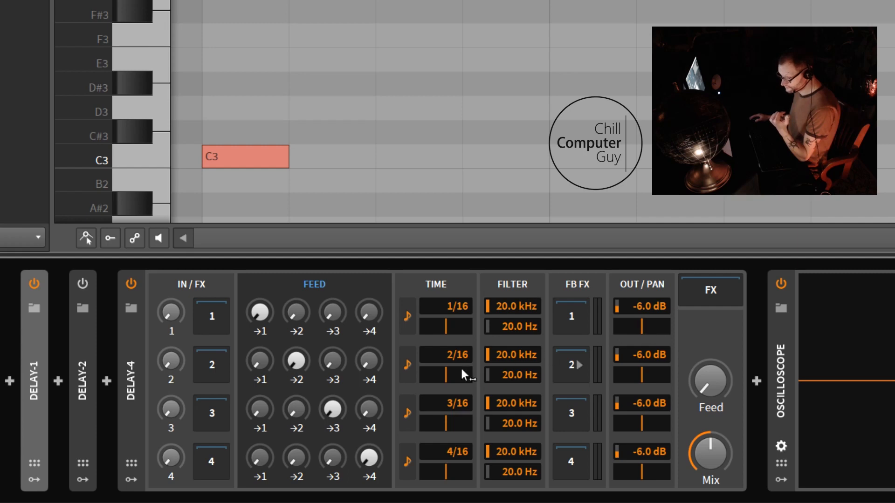
left_click(141, 348)
left_click(83, 335)
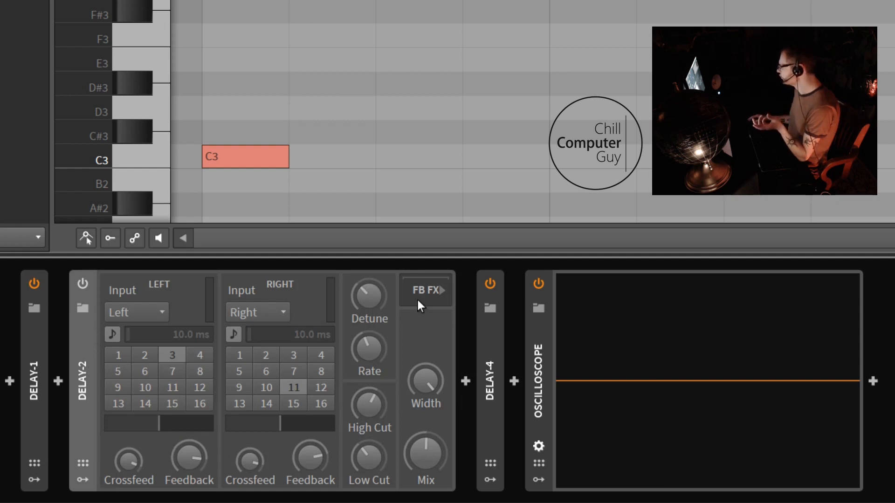
left_click(89, 342)
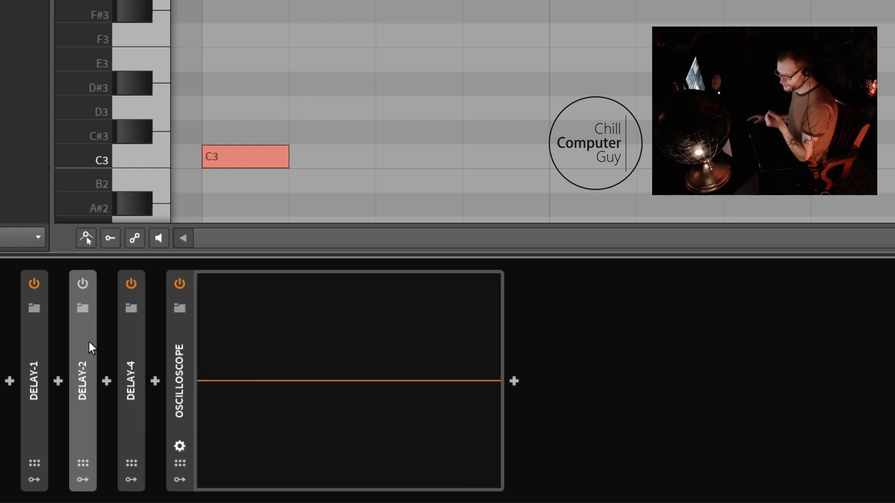
Expand Delay-1 and add a Comb filter to its empty feedback FX chain
left_click(37, 346)
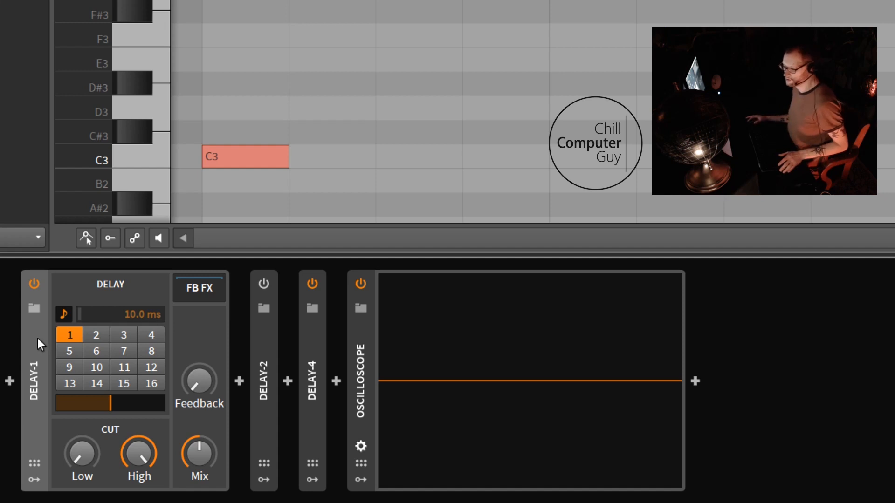
left_click(216, 288)
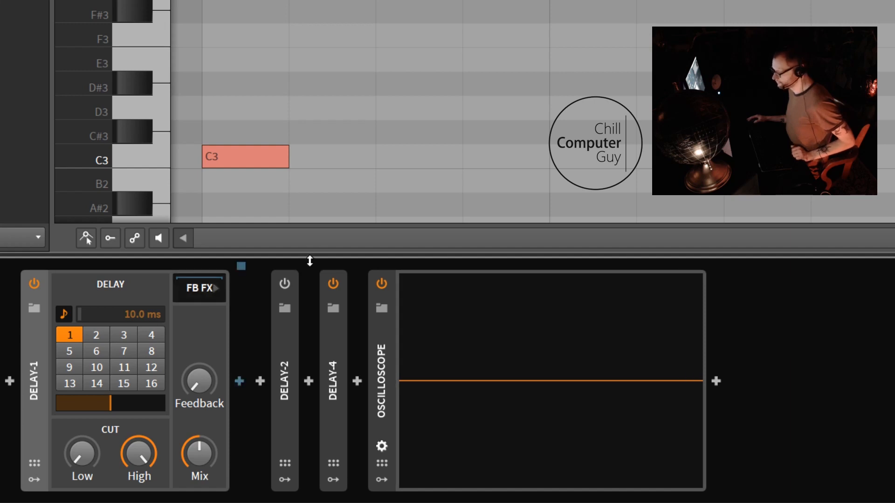
left_click(239, 381)
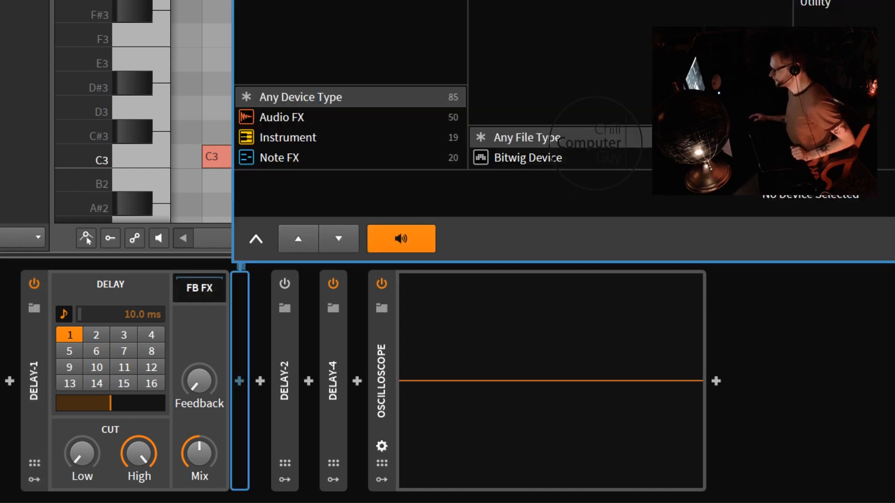
key("Return")
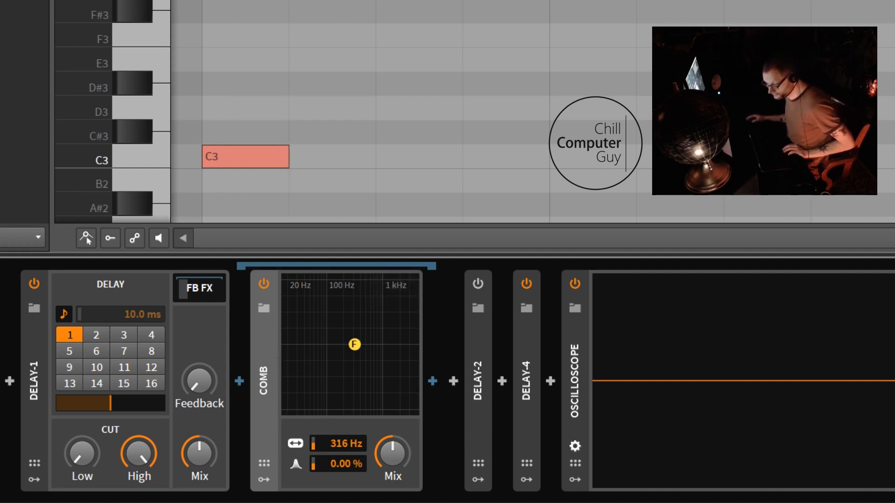
Raise Delay-1's feedback, set the Comb to 3.47 kHz and 43.6 %, and increase the Comb's mix
left_click_drag(200, 378, 199, 336)
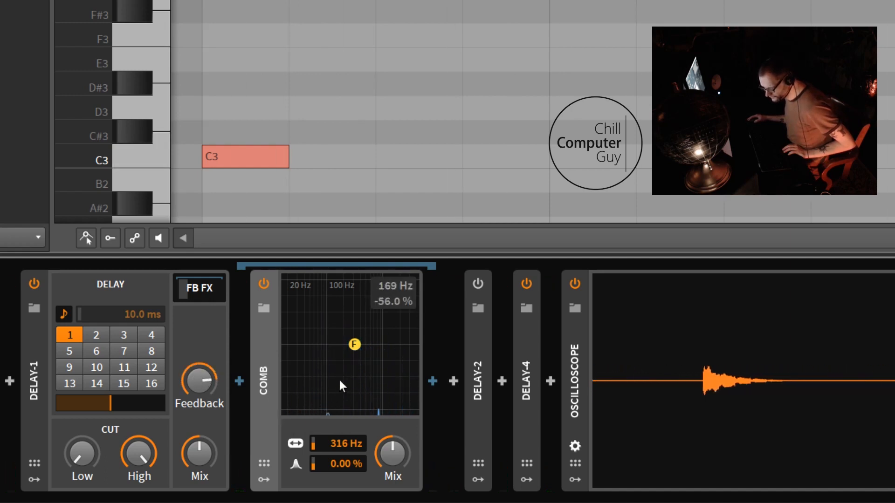
left_click_drag(355, 346, 434, 317)
left_click_drag(401, 474, 400, 464)
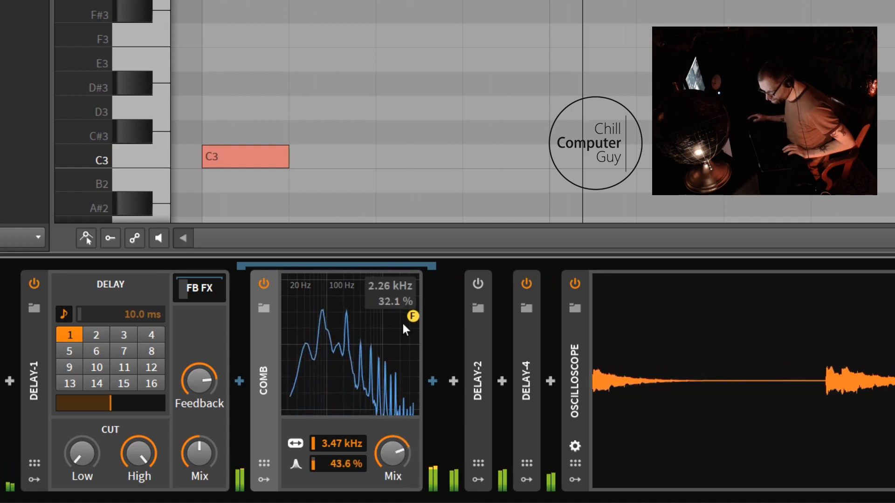
Sweep the Comb down to 247 Hz and 50.2 %, and settle it at 994 Hz and 47.6 % with full mix
left_click_drag(413, 316, 351, 315)
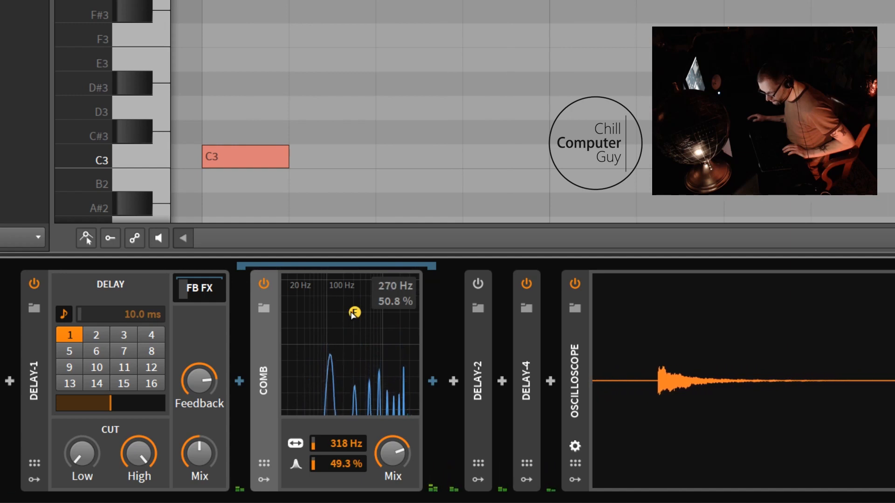
left_click_drag(354, 313, 347, 311)
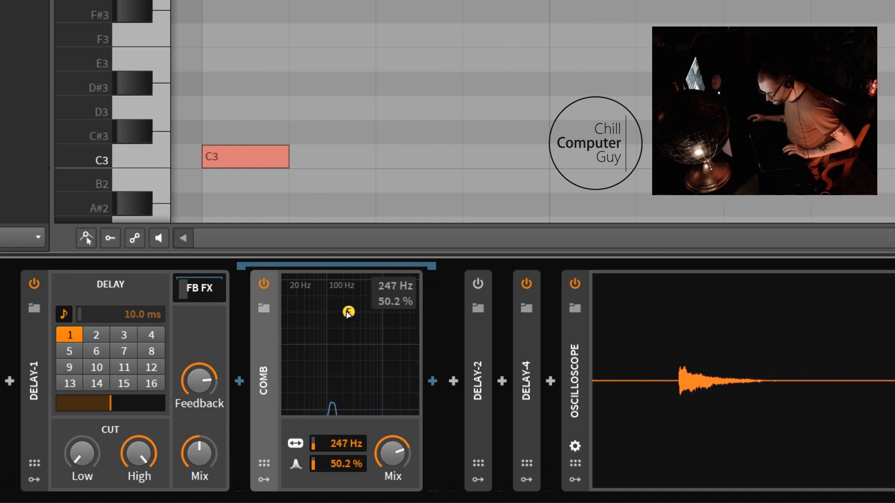
mouse_move(199, 381)
left_mouse_down()
mouse_move(199, 395)
mouse_move(210, 384)
left_mouse_up()
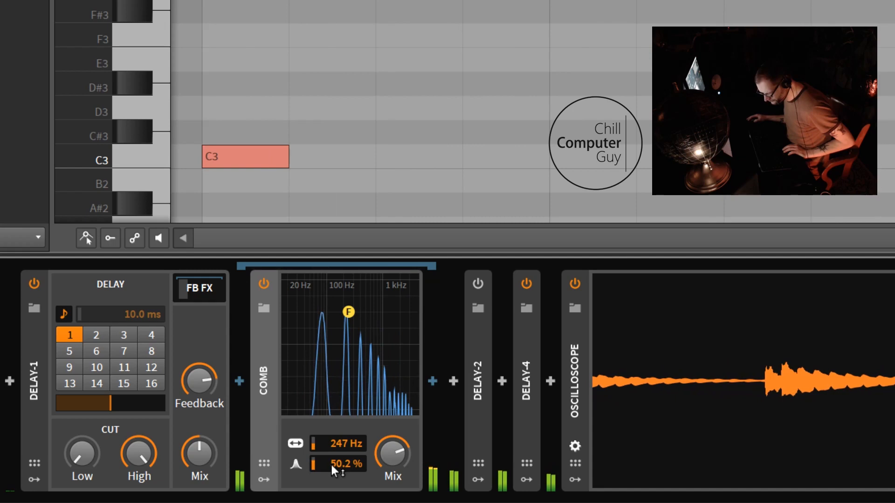
mouse_move(332, 465)
left_mouse_down()
mouse_move(336, 432)
mouse_move(349, 445)
mouse_move(377, 445)
mouse_move(378, 454)
mouse_move(344, 448)
mouse_move(344, 441)
mouse_move(342, 452)
left_mouse_up()
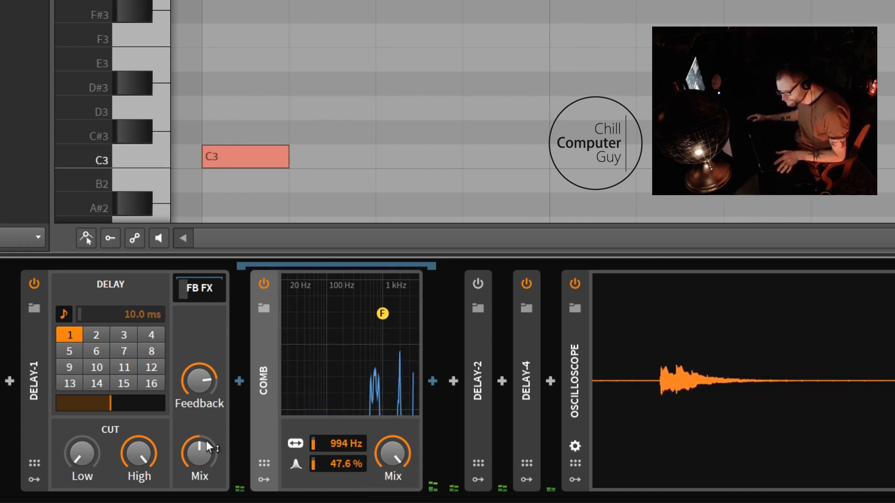
Set Delay-1's delay time to two 1/16 steps, then switch it to free time at 70.0 ms
left_click(95, 335)
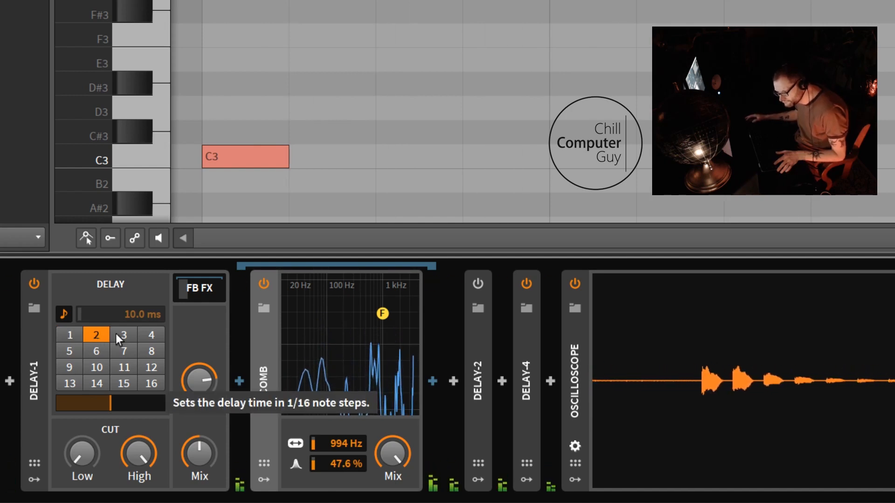
left_click(64, 315)
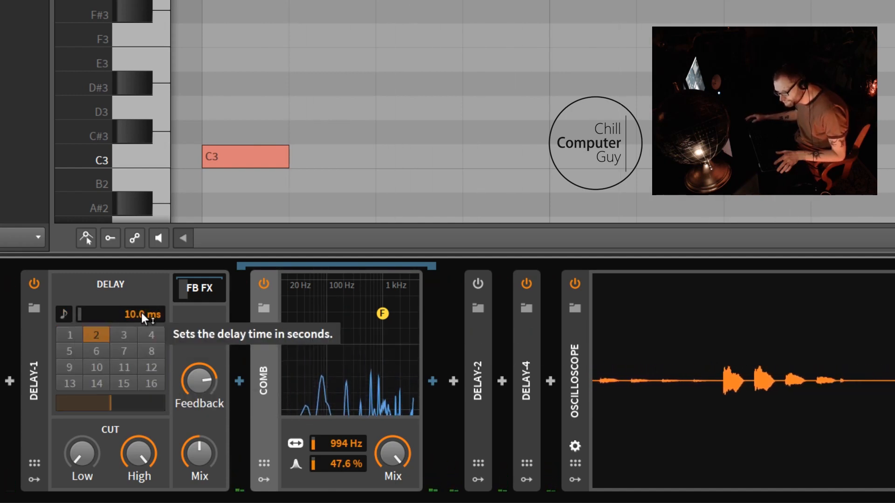
mouse_move(132, 315)
left_mouse_down()
mouse_move(132, 289)
mouse_move(132, 299)
left_mouse_up()
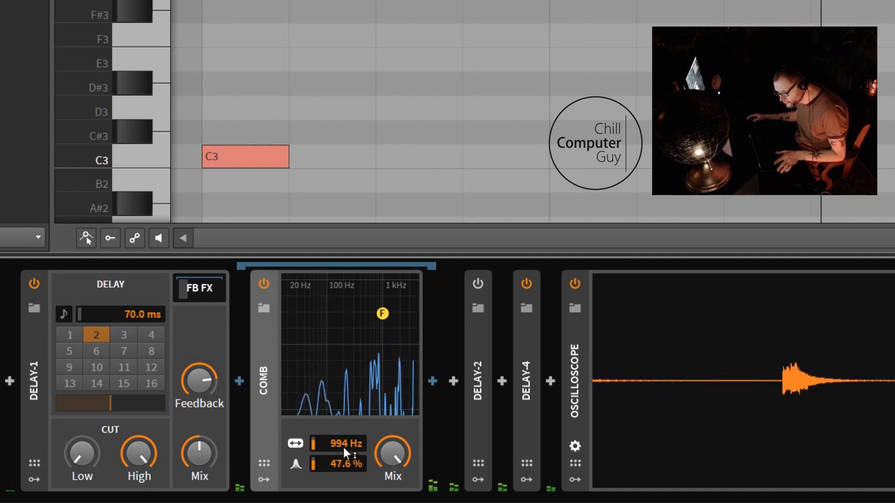
Sweep the Comb through lower frequencies to 3.05 kHz and 17.2 %, and replace it with a Reverb in Delay-1's feedback FX chain
mouse_move(342, 444)
left_mouse_down()
mouse_move(343, 484)
mouse_move(344, 445)
left_mouse_up()
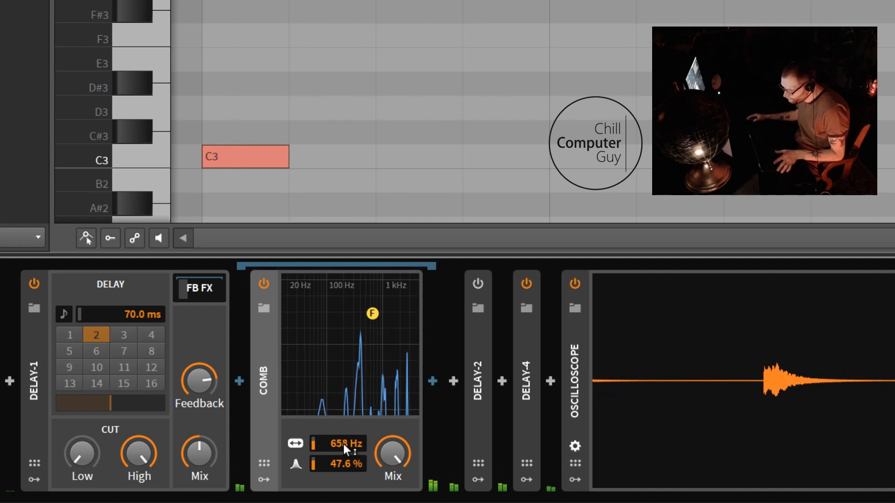
left_click_drag(373, 317, 286, 335)
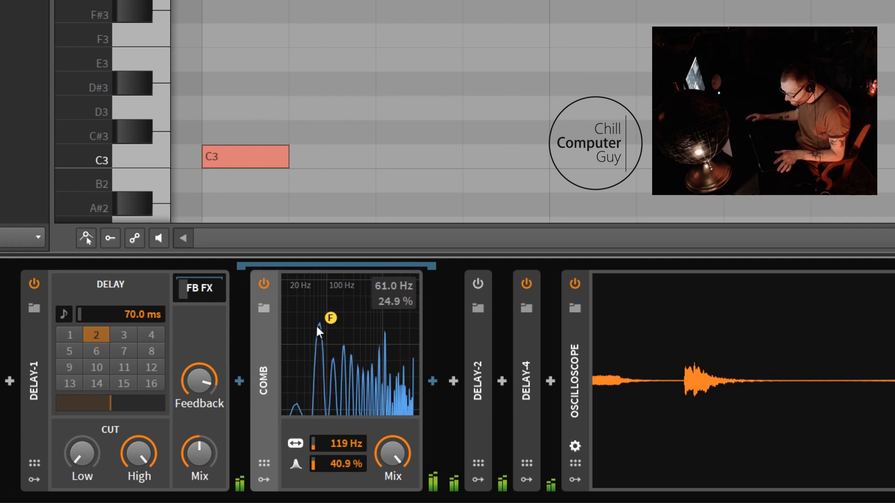
left_click_drag(330, 317, 352, 331)
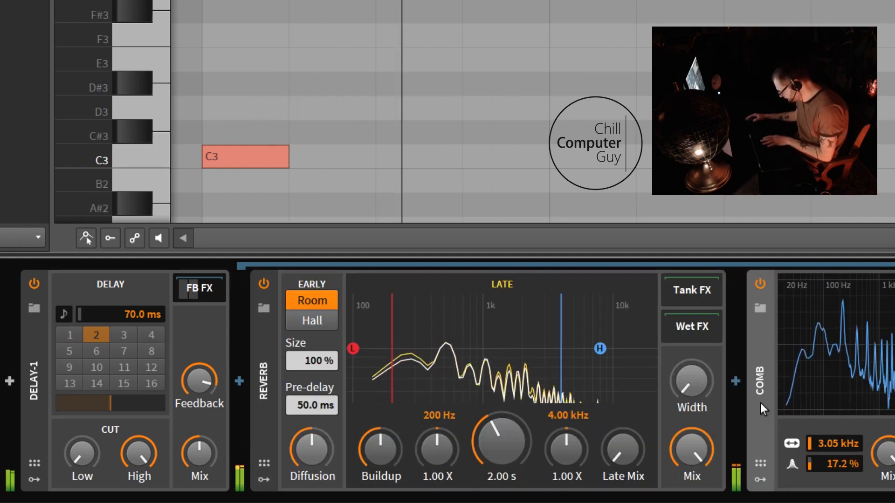
key("Delete")
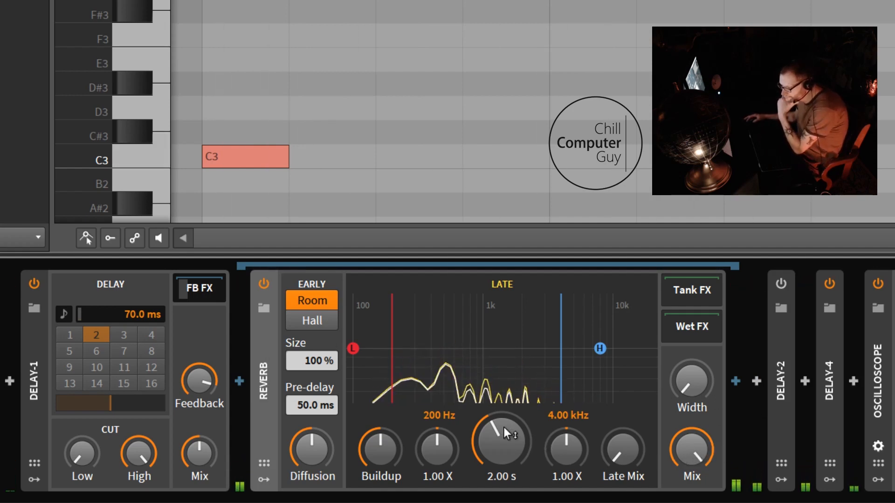
Switch the Reverb to Hall with lower diffusion, higher buildup and a 398 ms decay, and raise Delay-1's feedback slightly
left_click(327, 323)
left_click_drag(309, 450, 309, 410)
left_click_drag(380, 449, 381, 422)
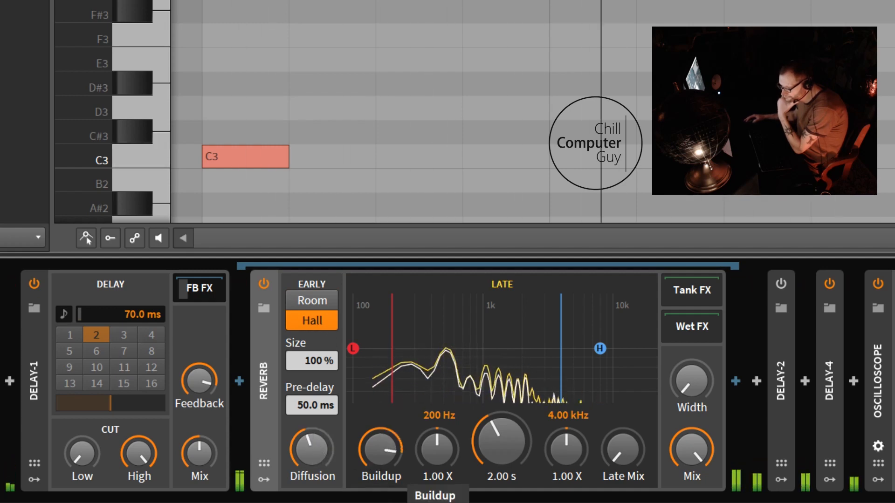
left_click_drag(502, 441, 501, 410)
mouse_move(490, 447)
left_mouse_down()
mouse_move(489, 471)
mouse_move(489, 460)
left_mouse_up()
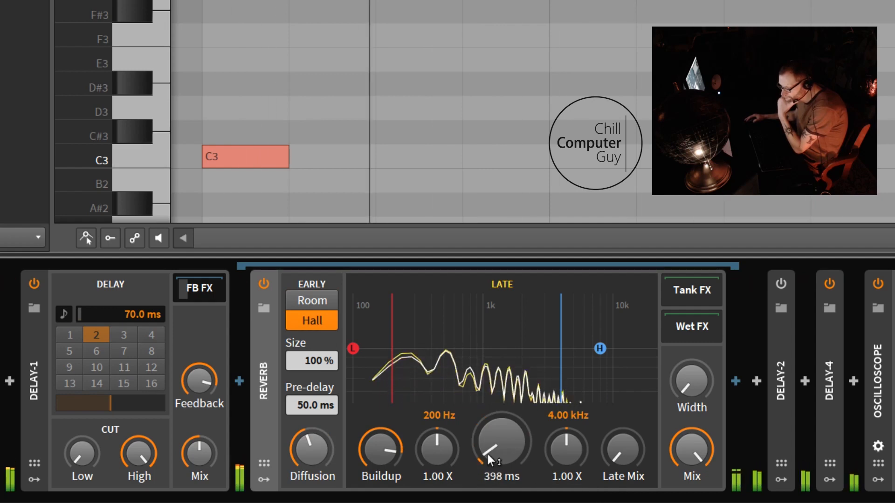
mouse_move(199, 381)
left_mouse_down()
mouse_move(199, 366)
mouse_move(204, 379)
left_mouse_up()
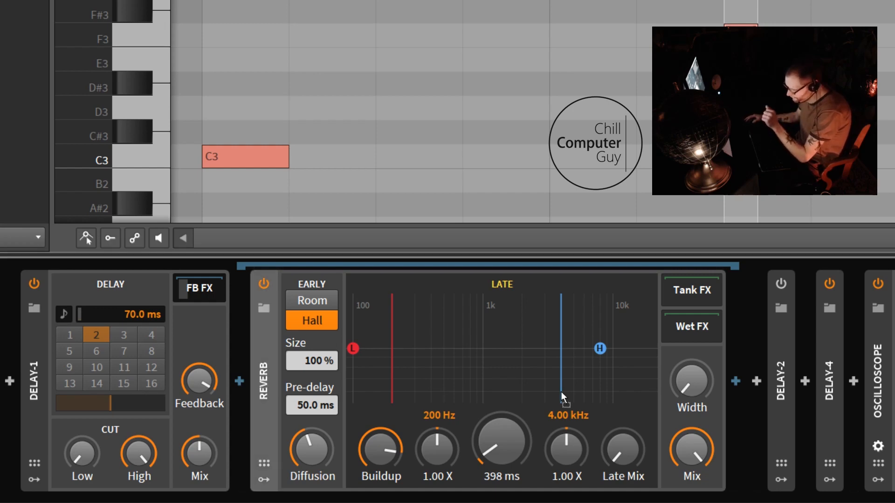
Move the Reverb out of the feedback chain to directly after Delay-1, play the clip, and move the Reverb back into the chain
left_click_drag(743, 396, 756, 393)
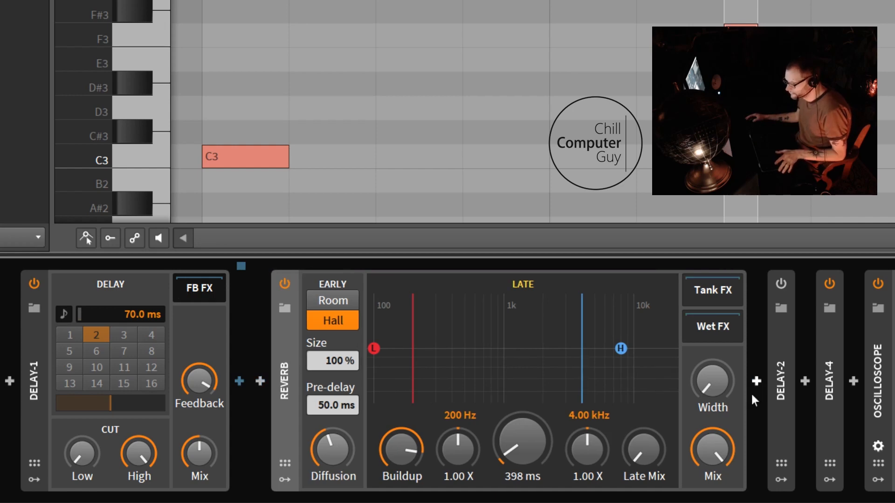
key("space")
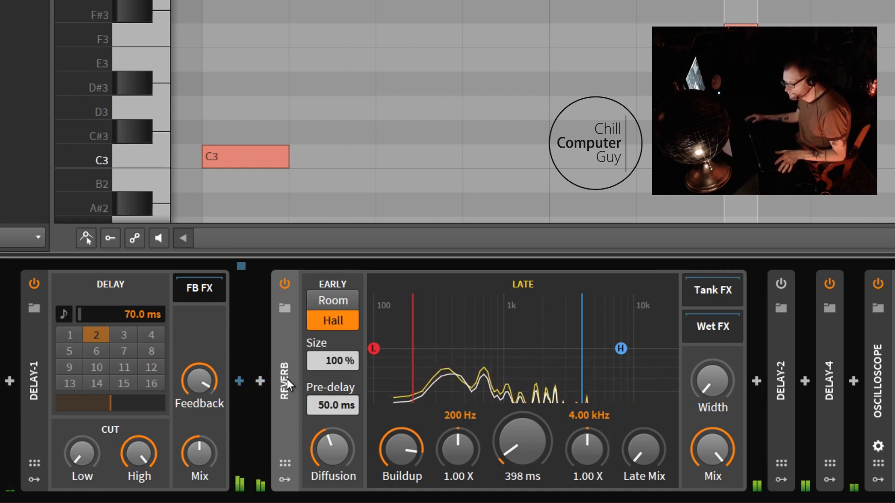
left_click_drag(287, 379, 200, 292)
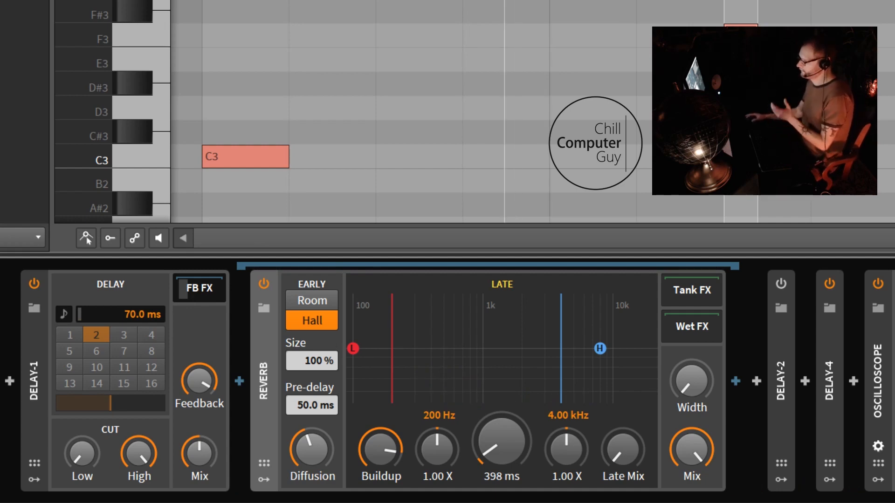
Select a time range in the piano clip and play the clip with the Reverb inside Delay-1's feedback chain
left_click_drag(842, 1, 463, 109)
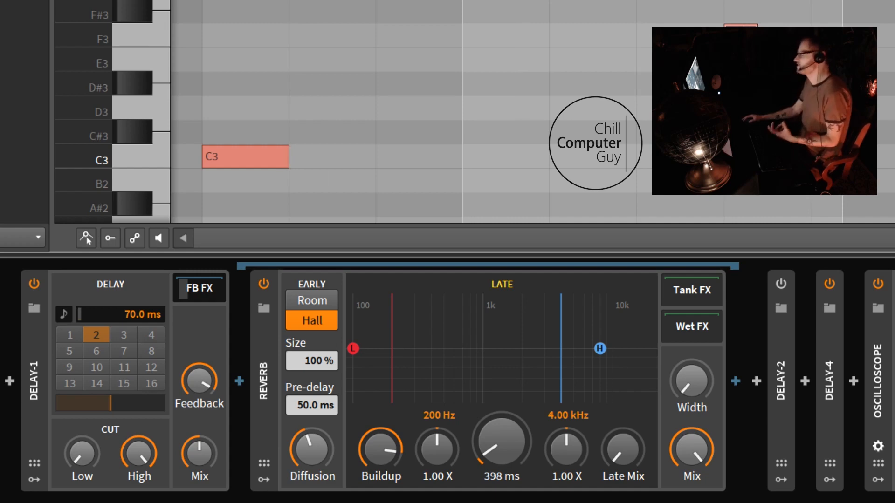
key("space")
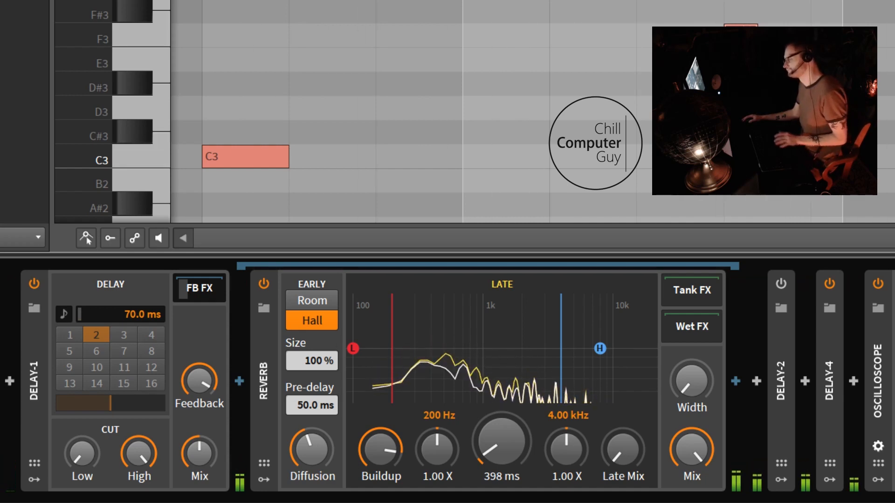
left_click(269, 337)
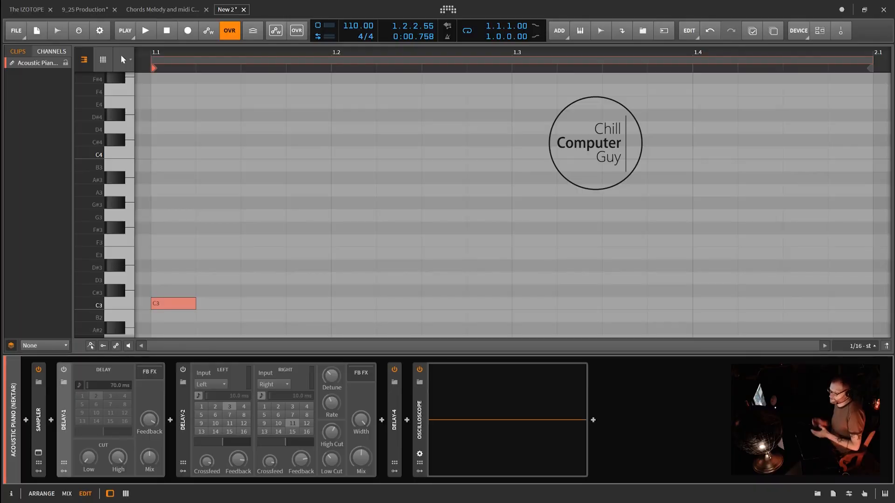